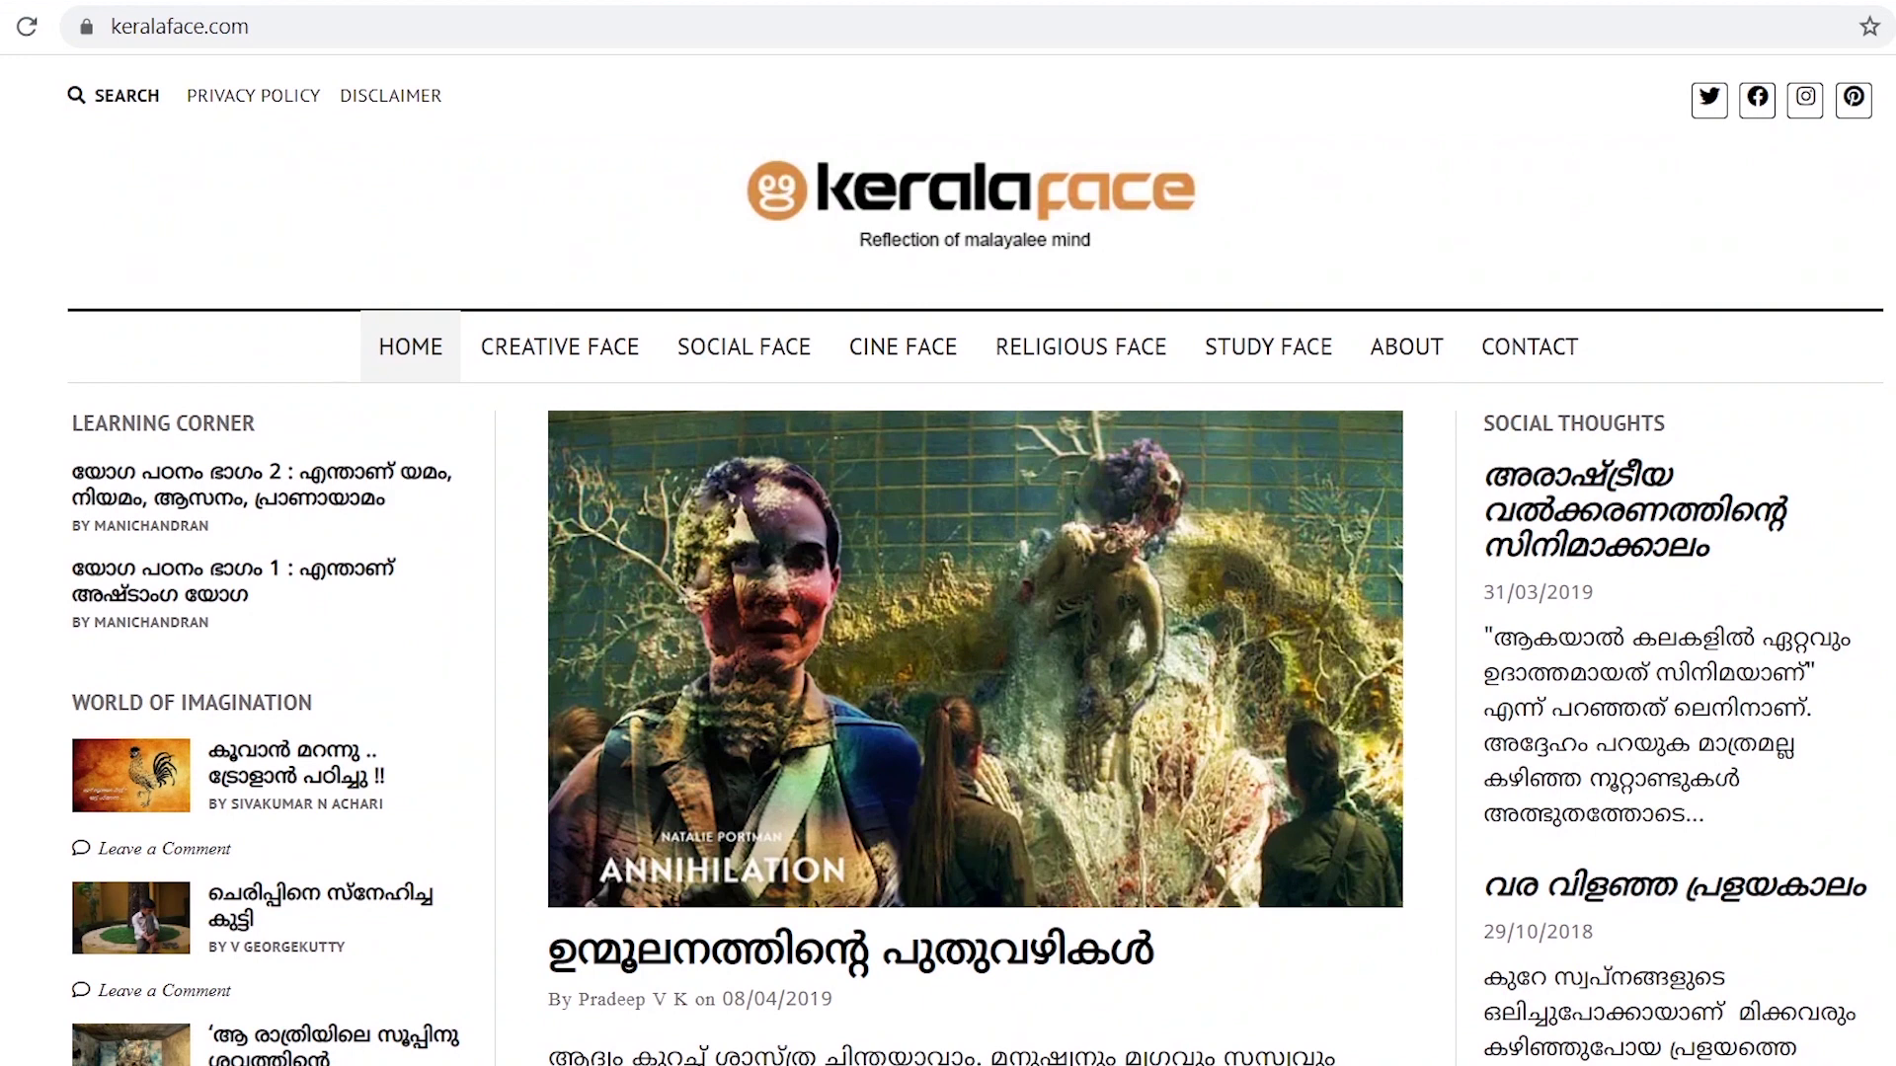
- Look over the keralaface.com home page and copy its web address
scroll(1596, 274, down, 4)
scroll(1595, 273, up, 4)
click(751, 27)
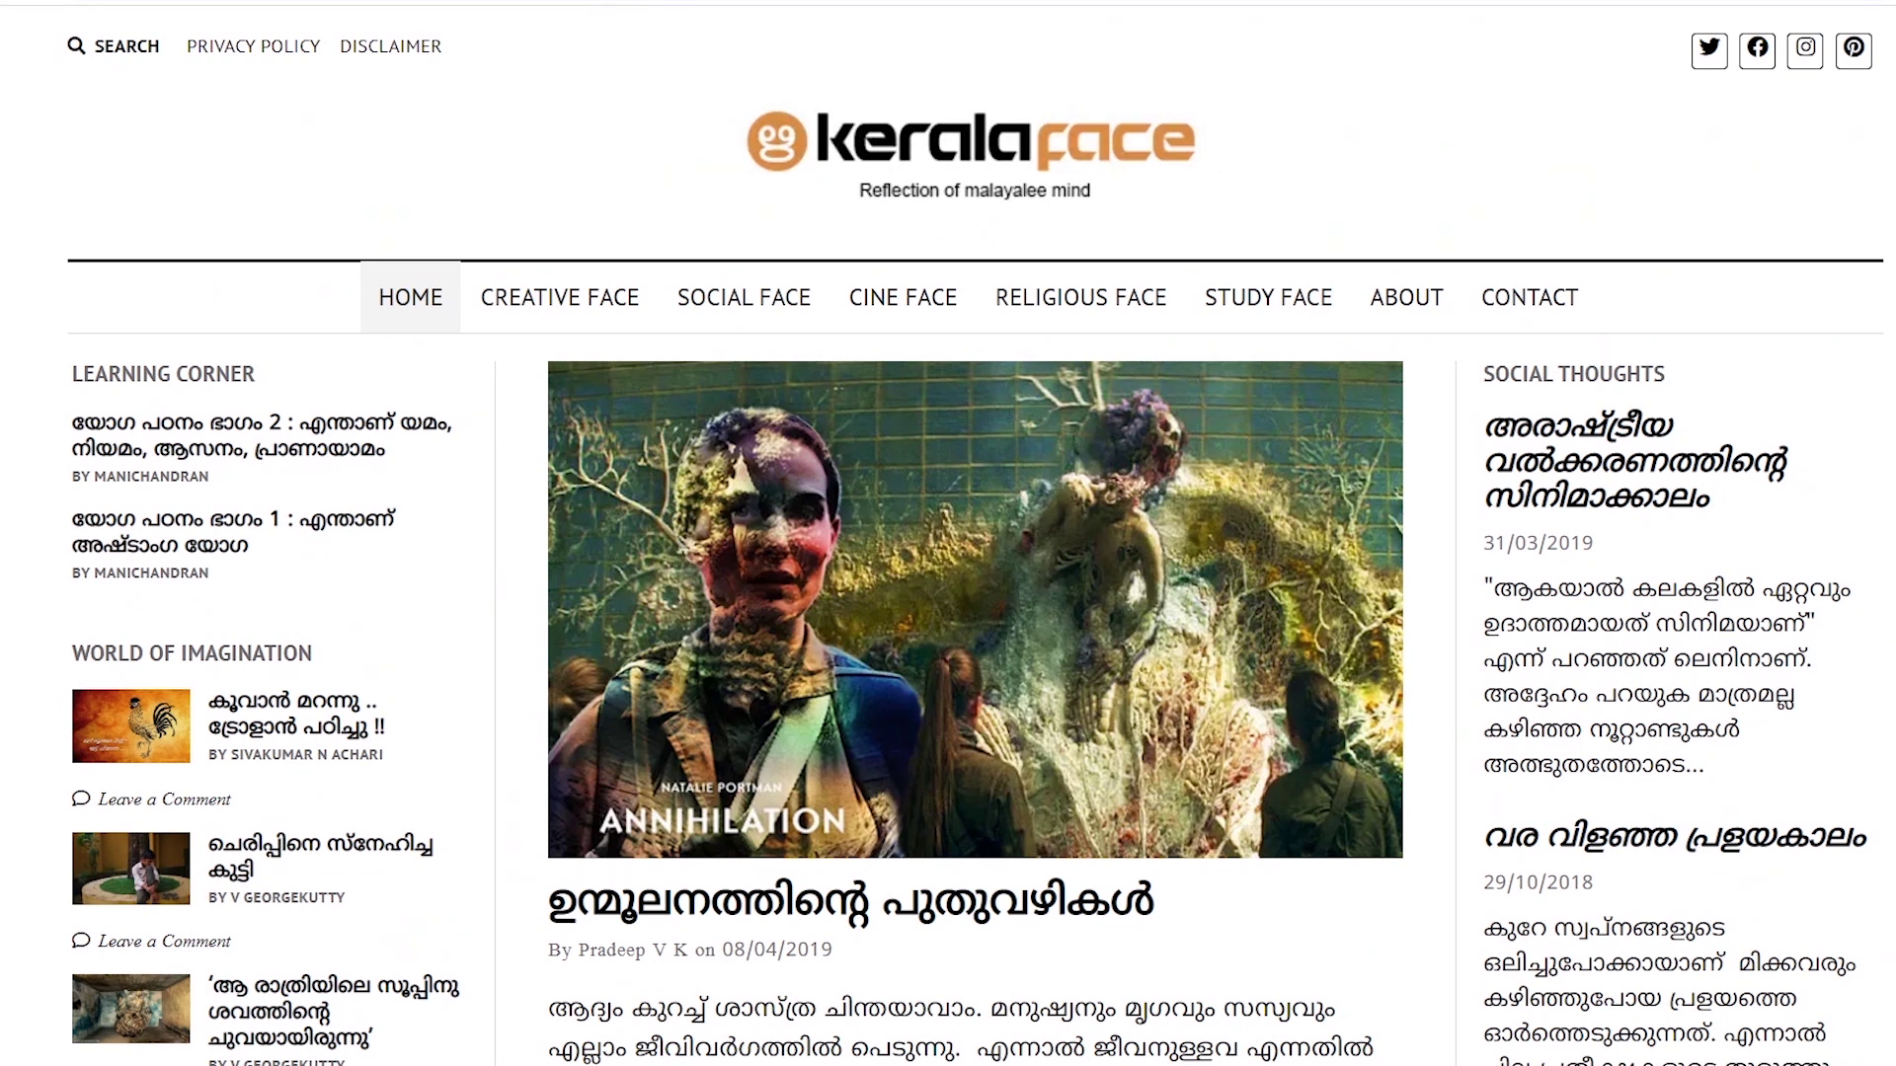
- Search Google for "google adesense", open the Google AdSense site and go to its sign-up form
click(617, 1)
text(google adesense)
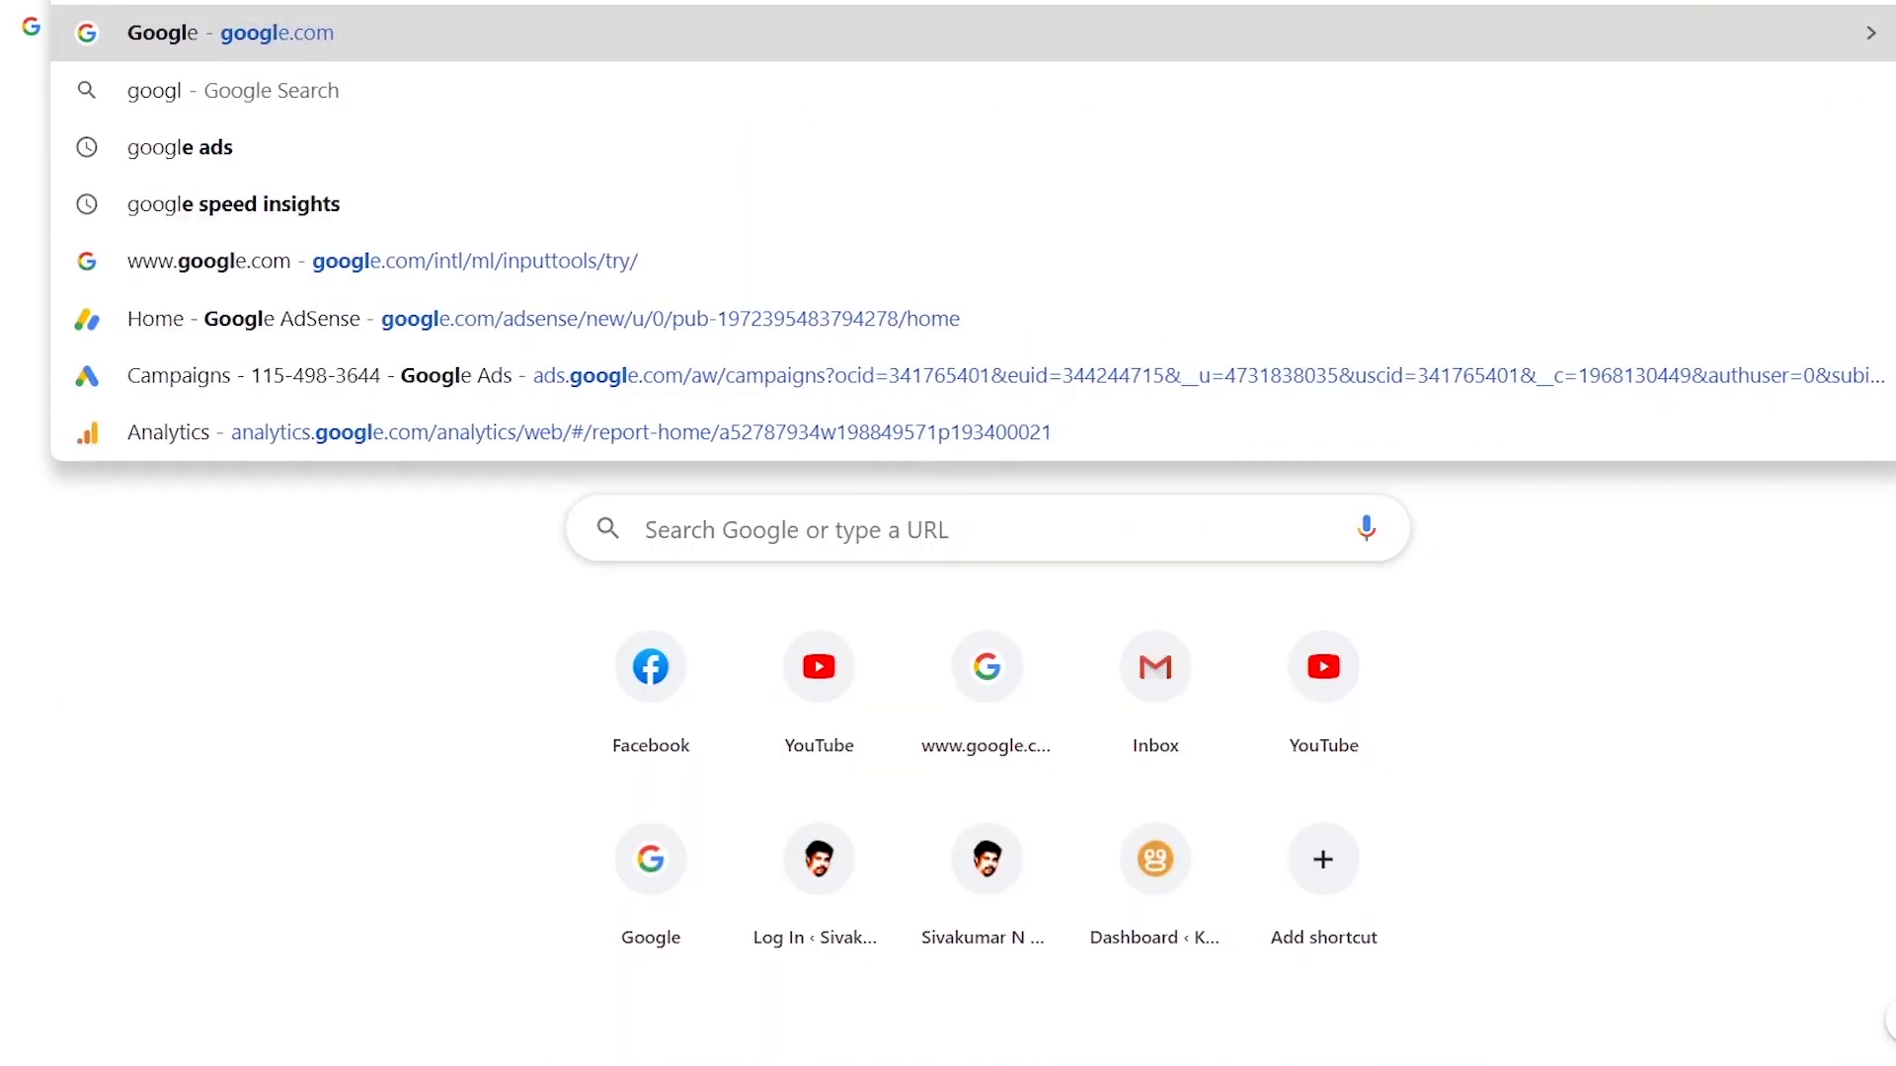
key(Return)
scroll(267, 612, down, 3)
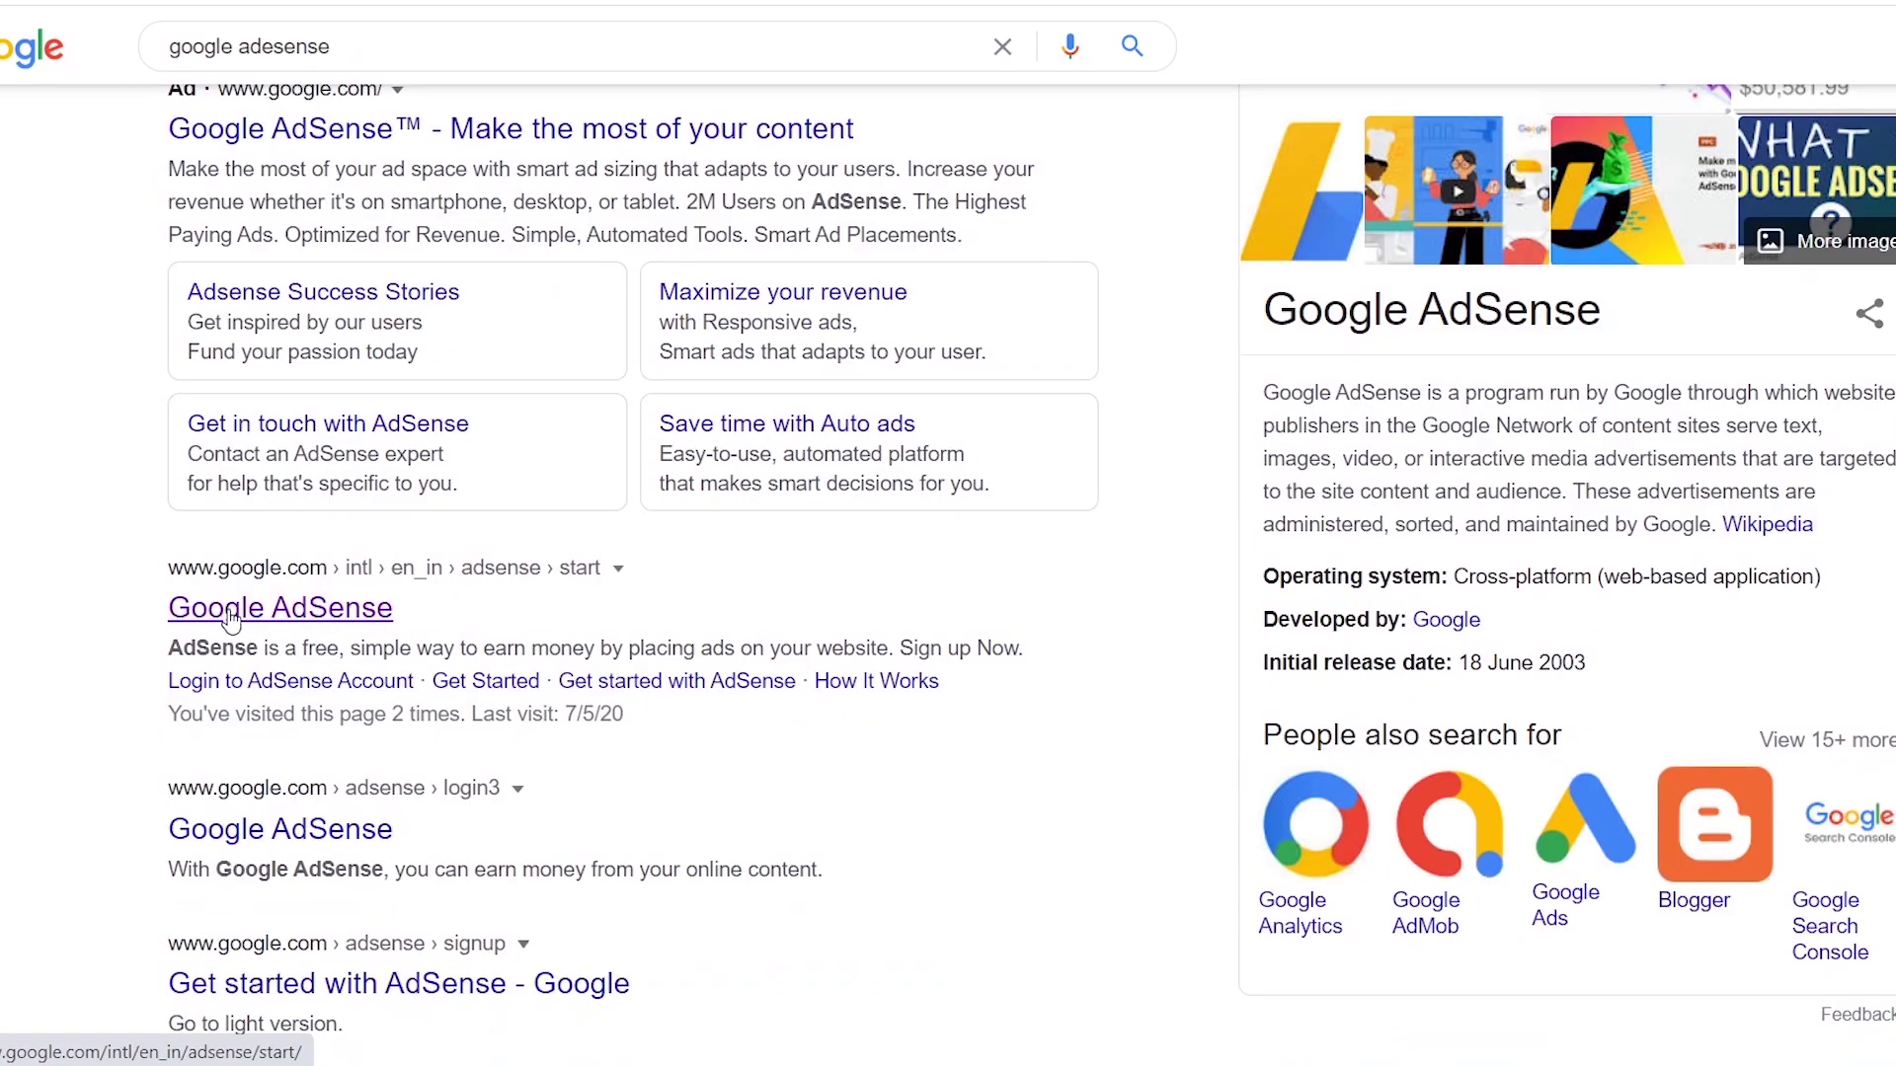
click(267, 612)
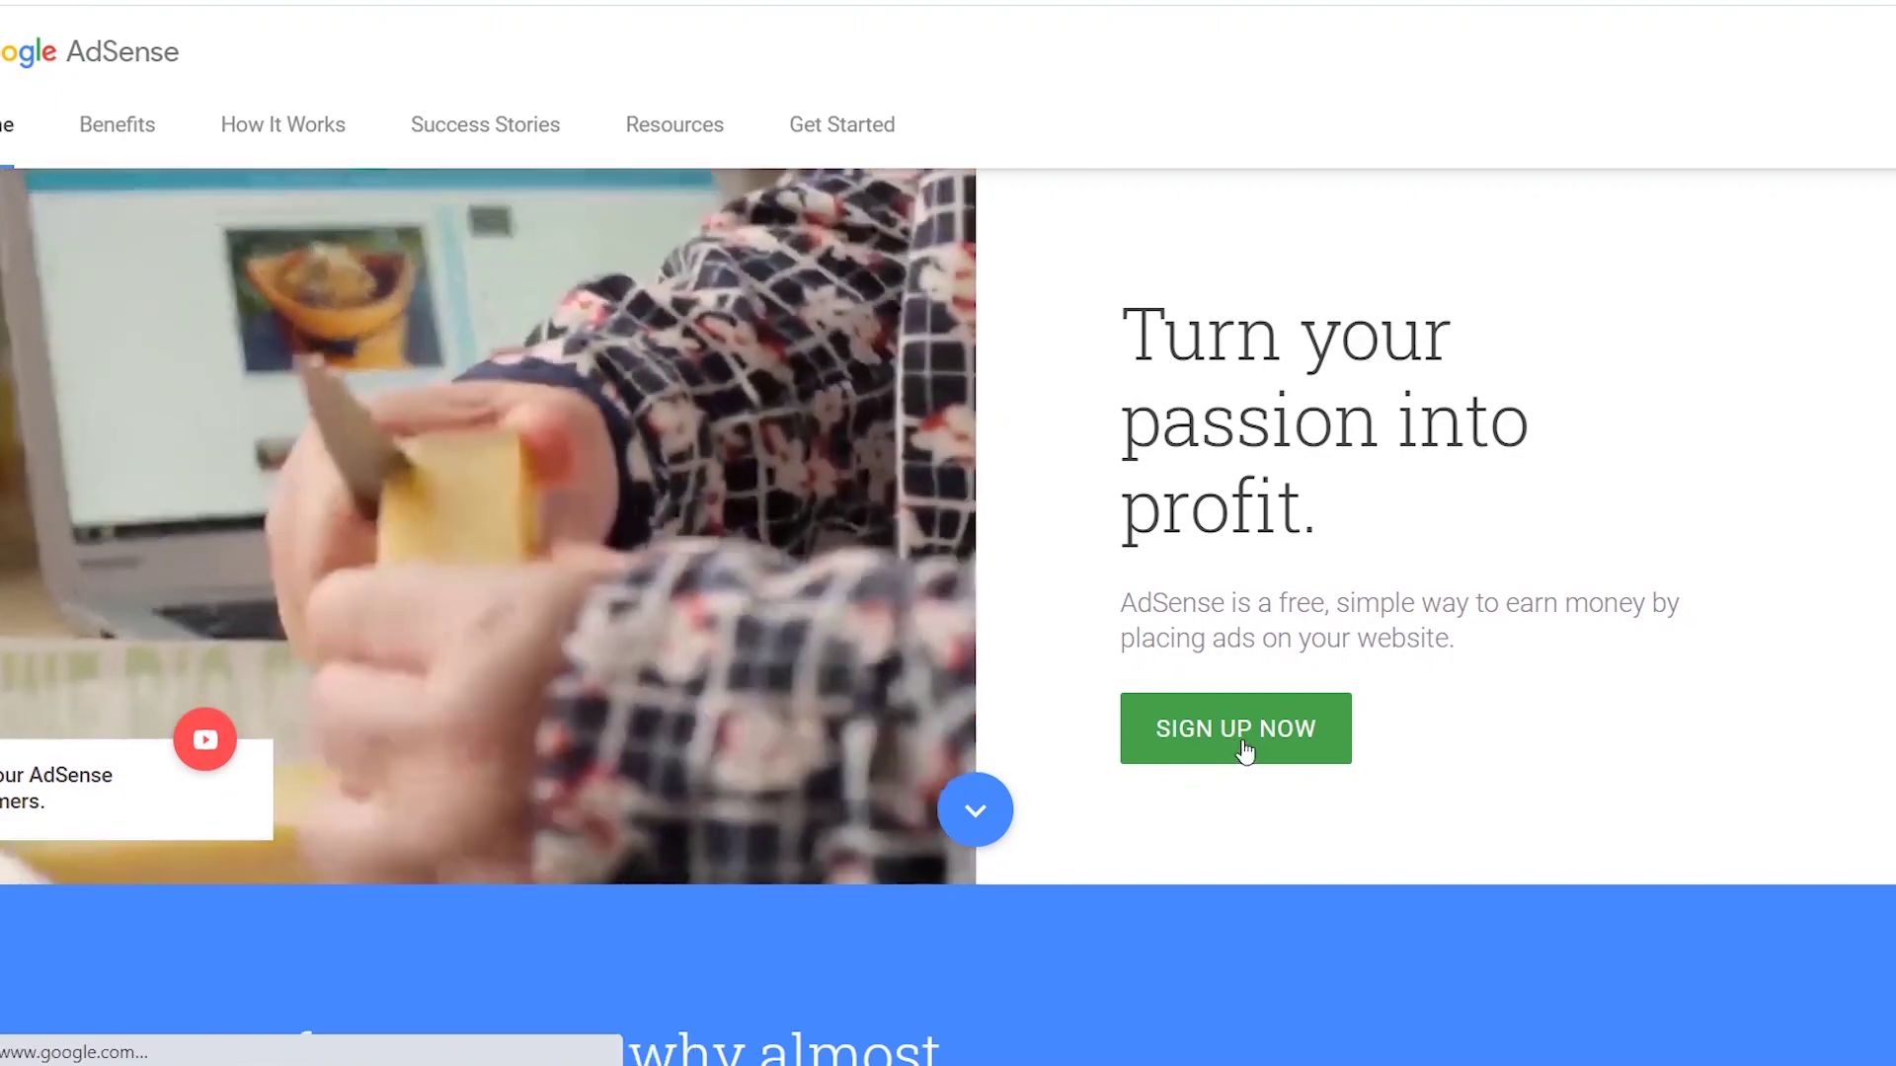
click(1243, 746)
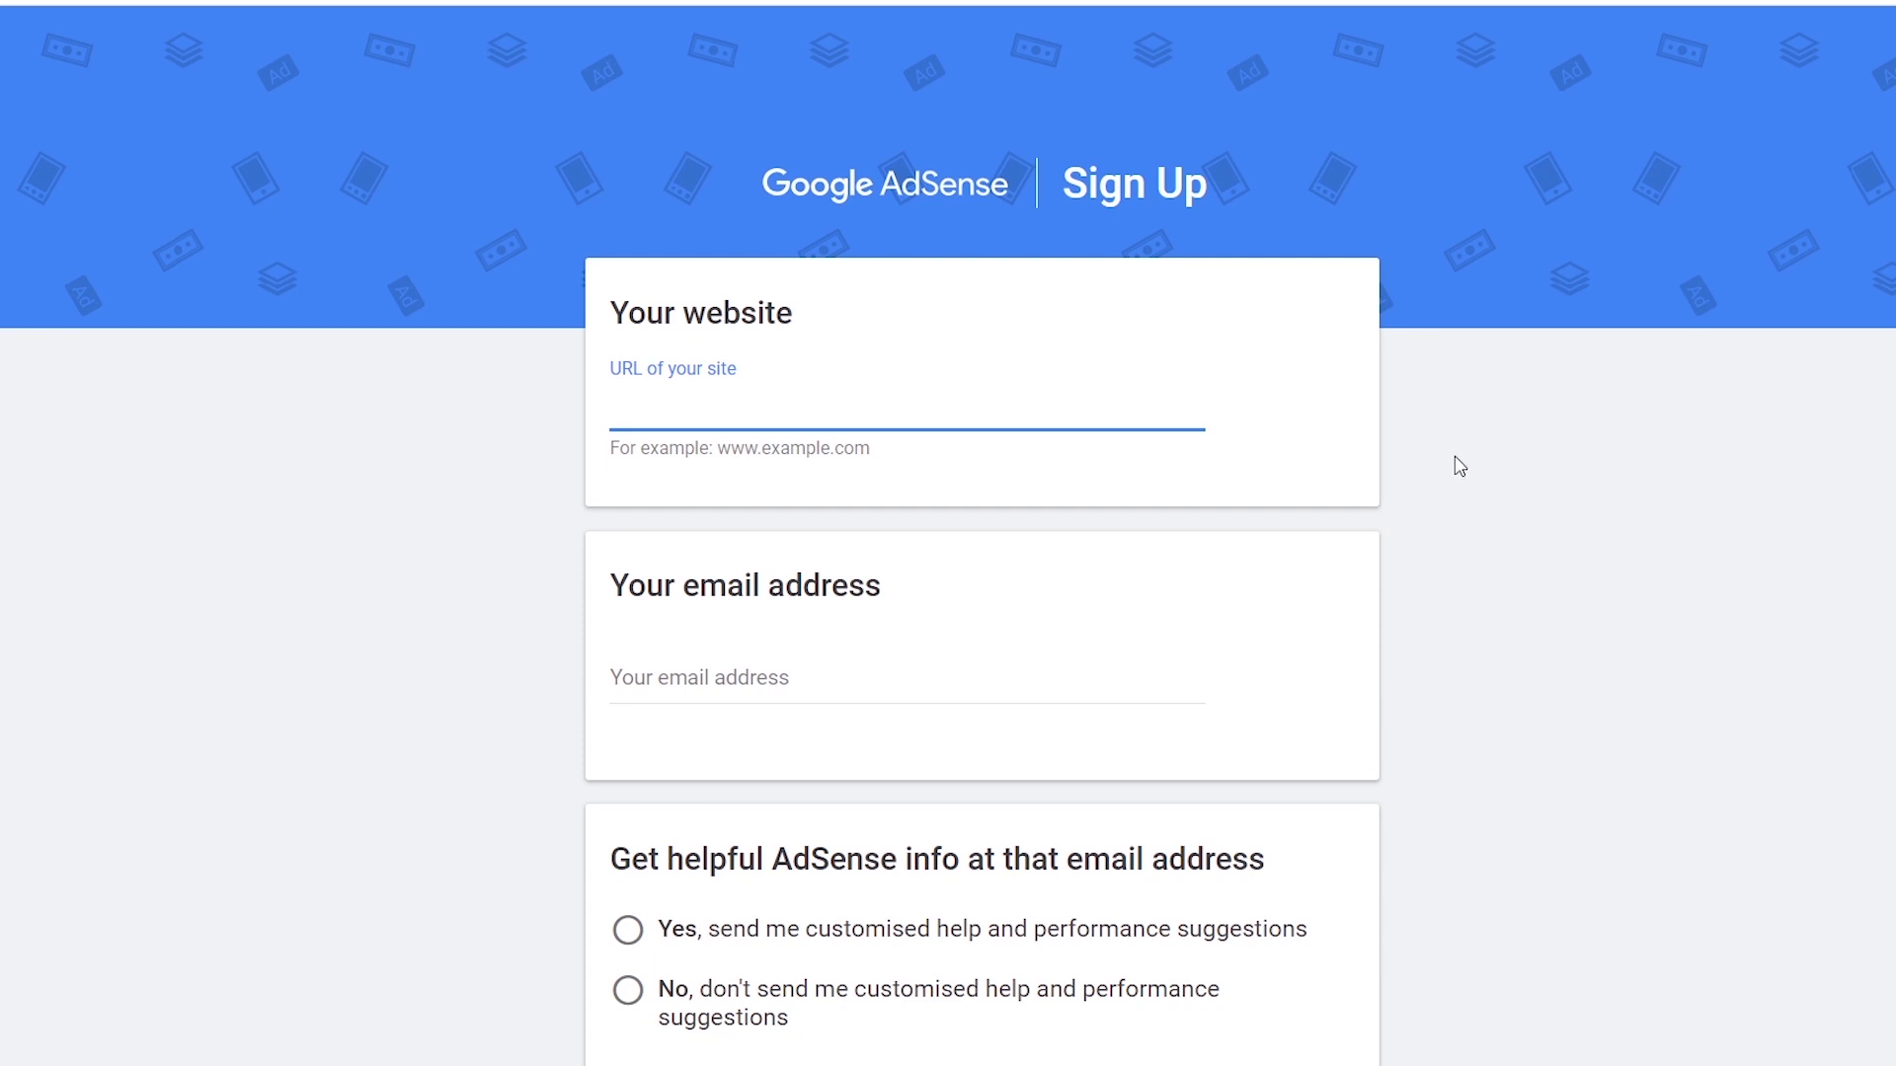
right_click(680, 410)
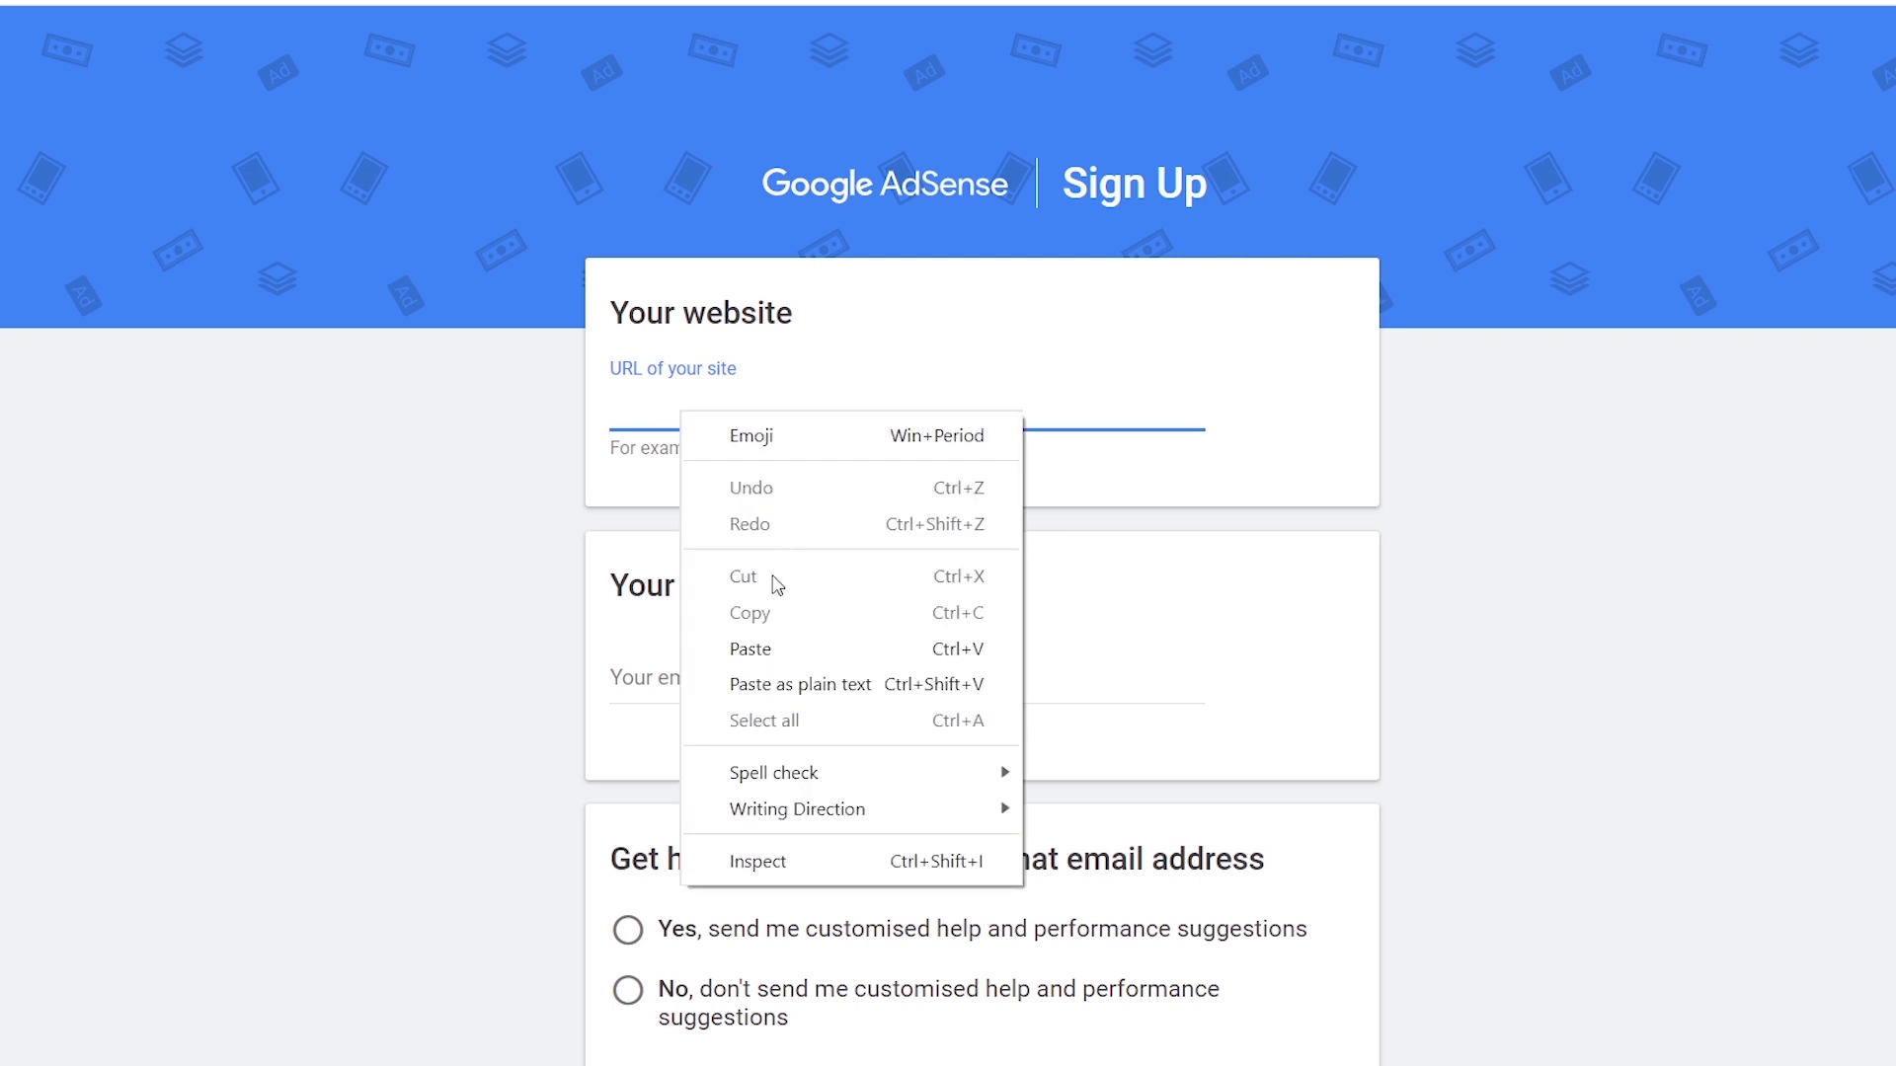
click(747, 649)
click(1548, 386)
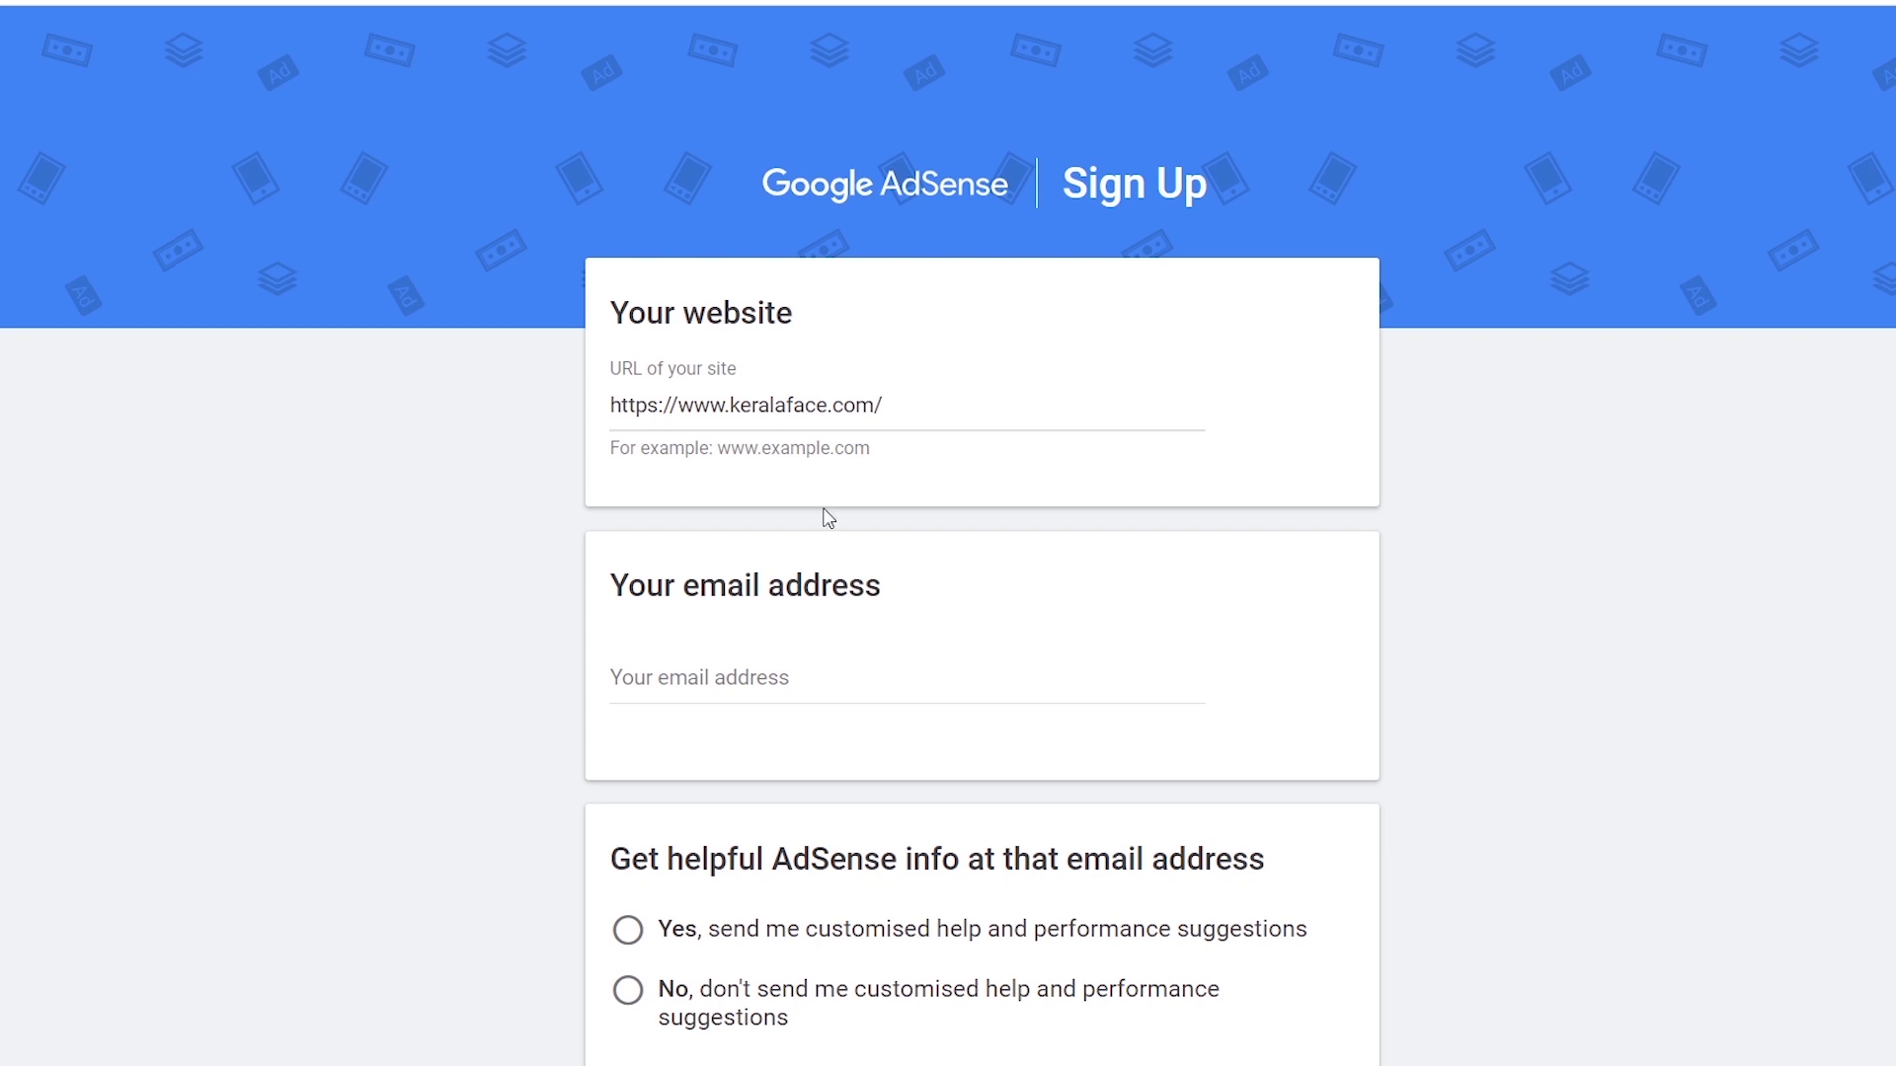
drag(881, 588, 620, 593)
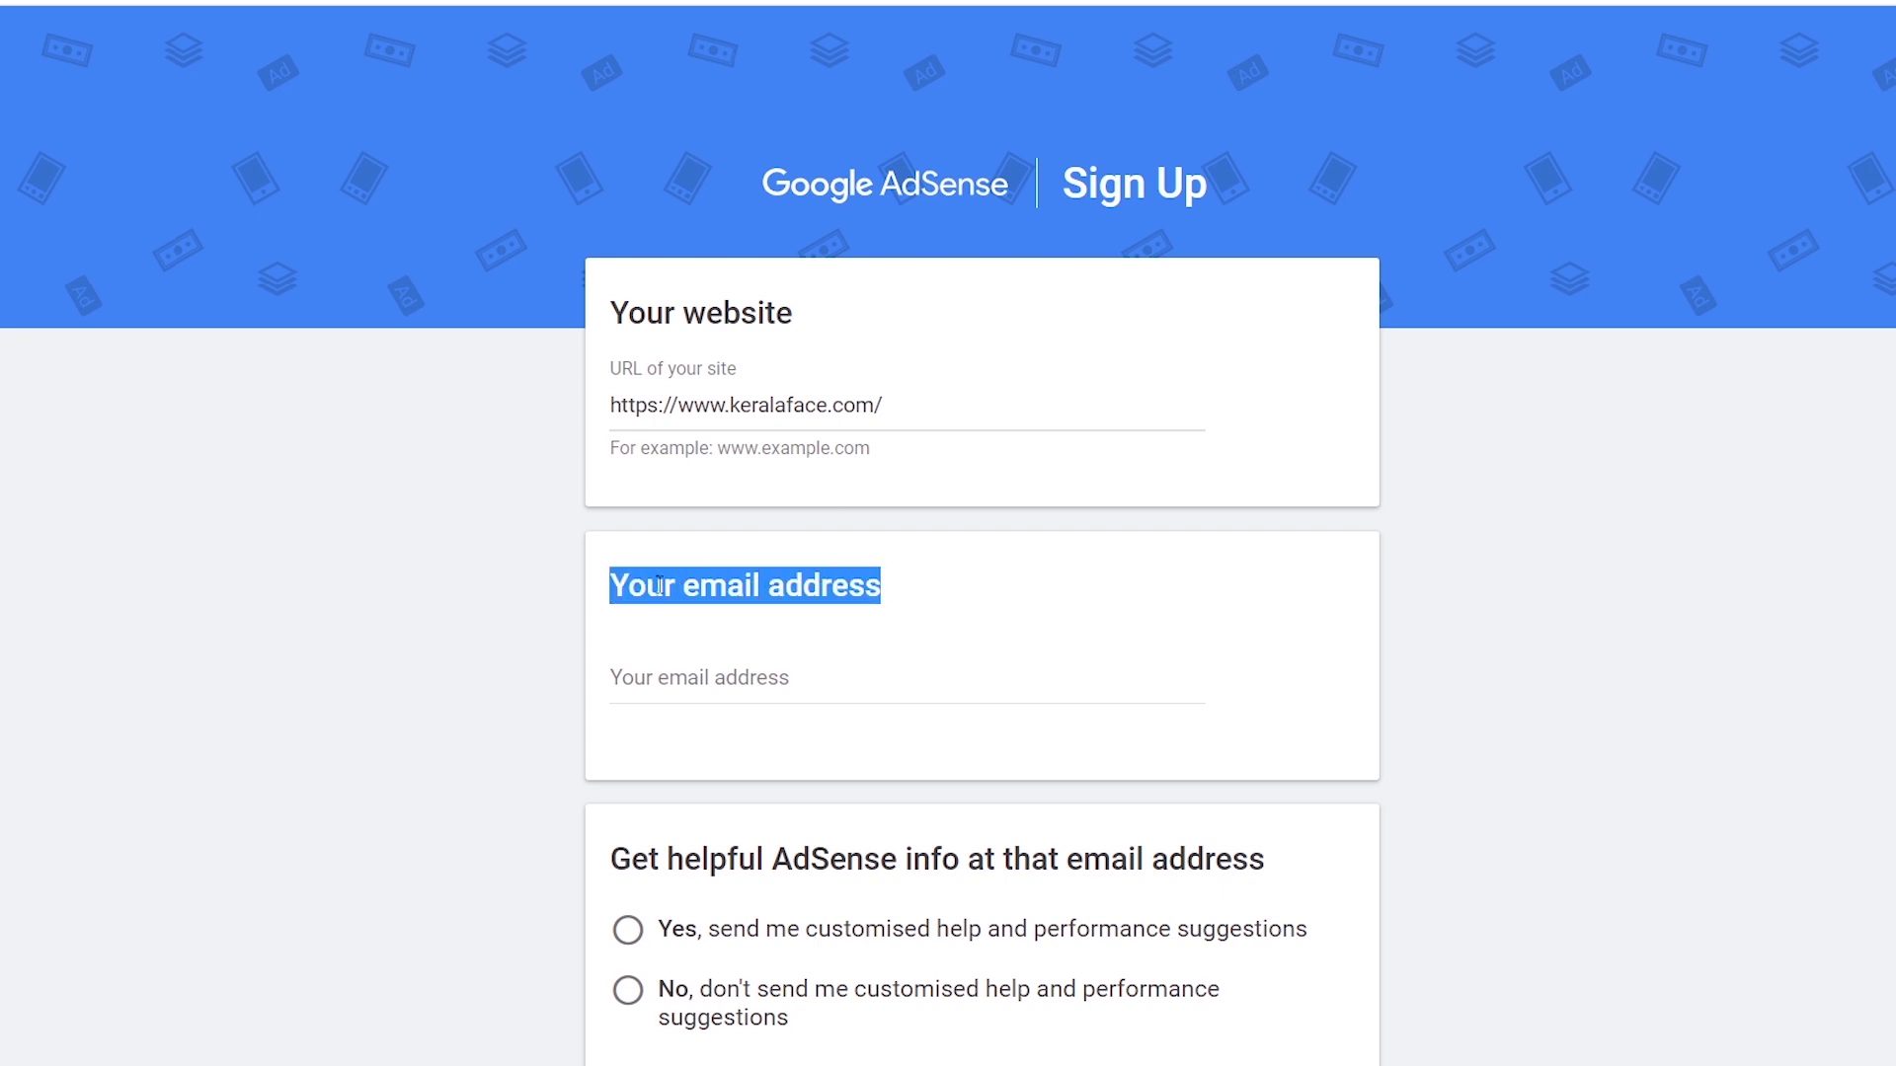
click(1522, 561)
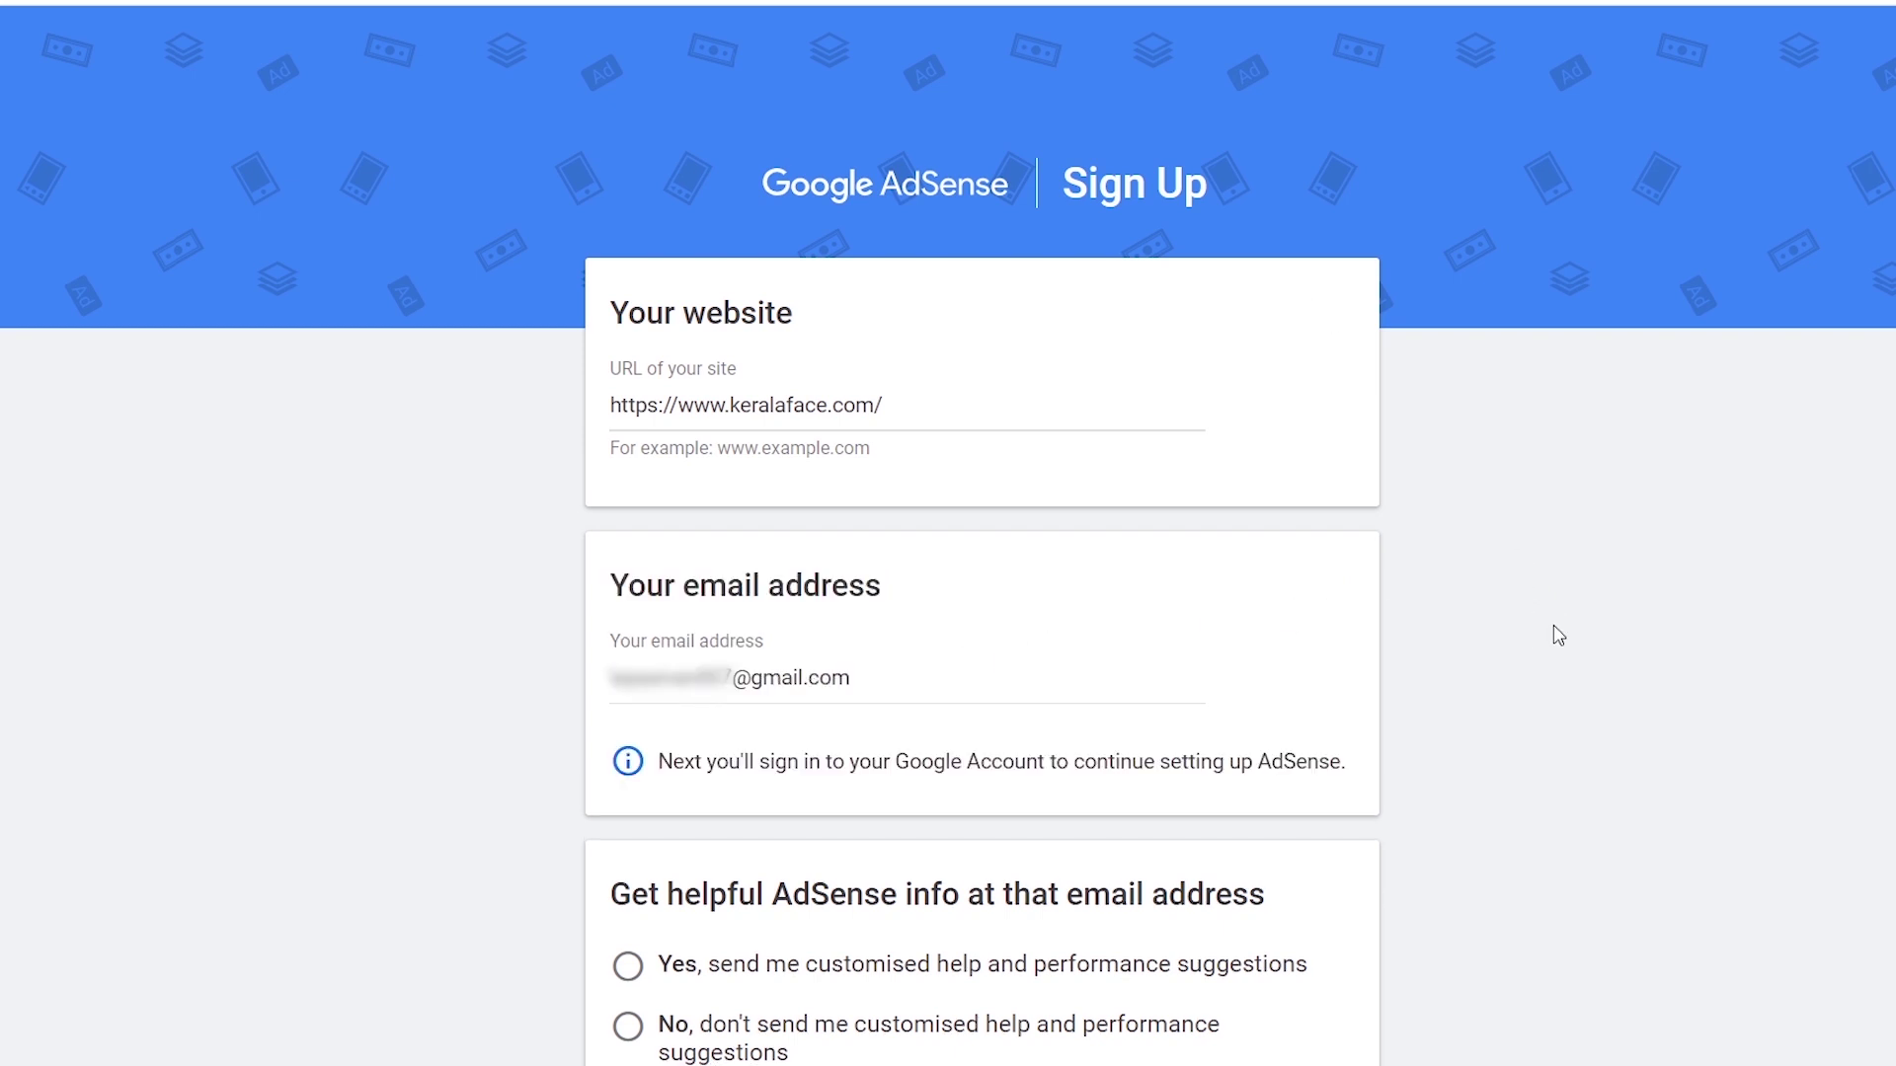
- Opt in to customised help and performance suggestions and save the sign-up details
scroll(1558, 635, down, 3)
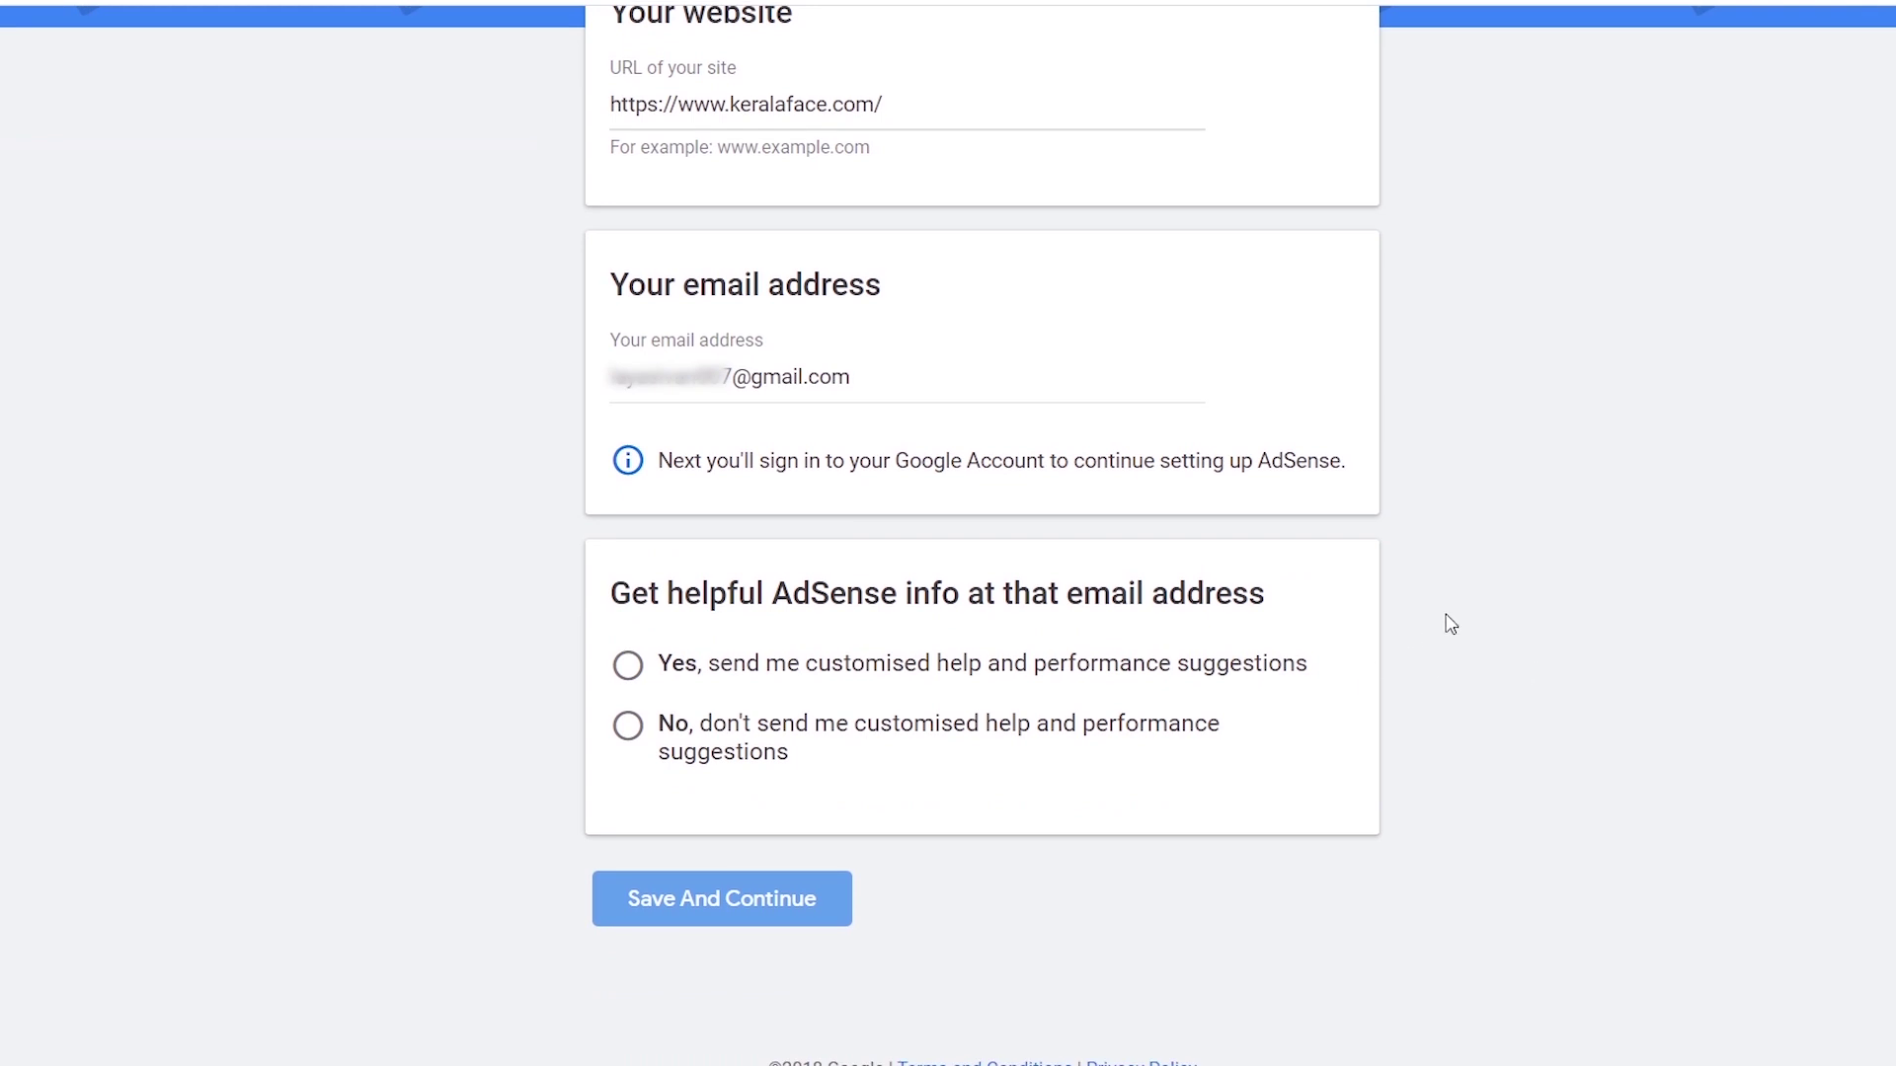
click(632, 682)
click(731, 895)
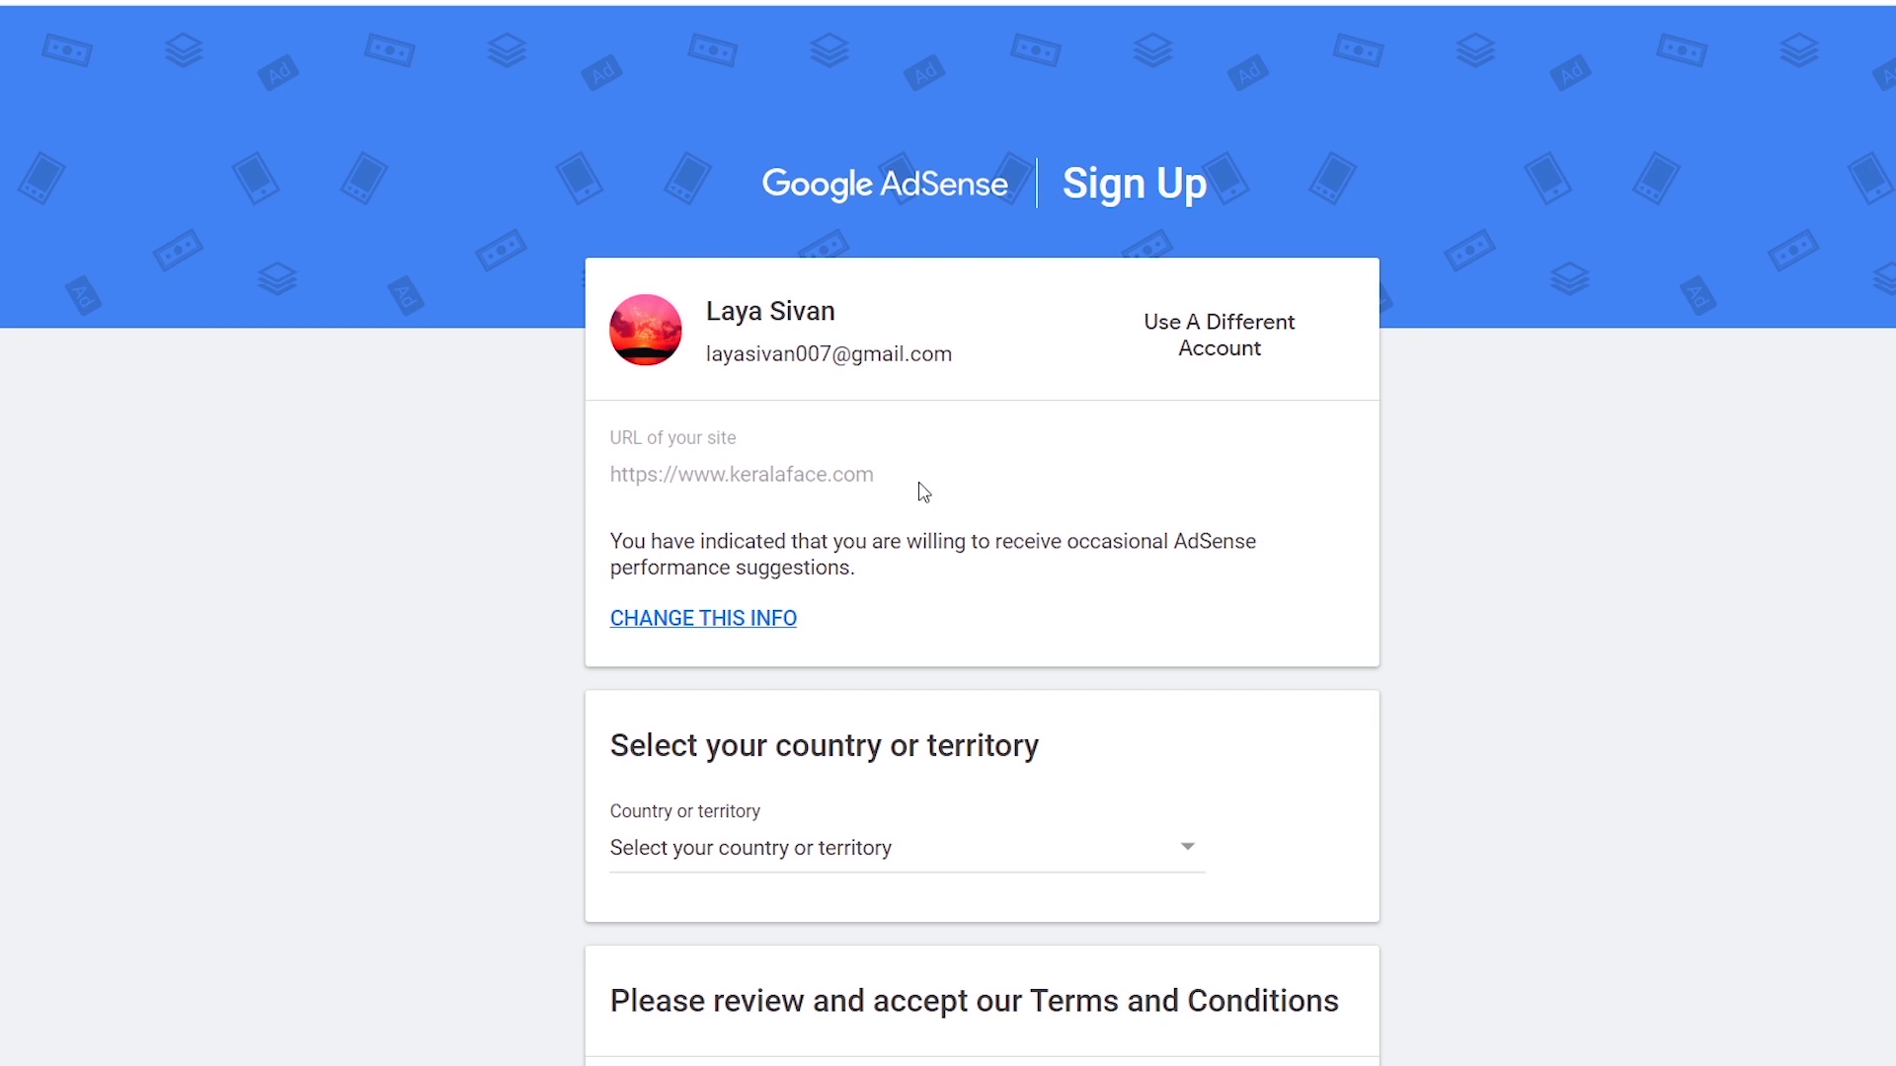
- Set the country or territory of the AdSense account to India
scroll(908, 496, down, 3)
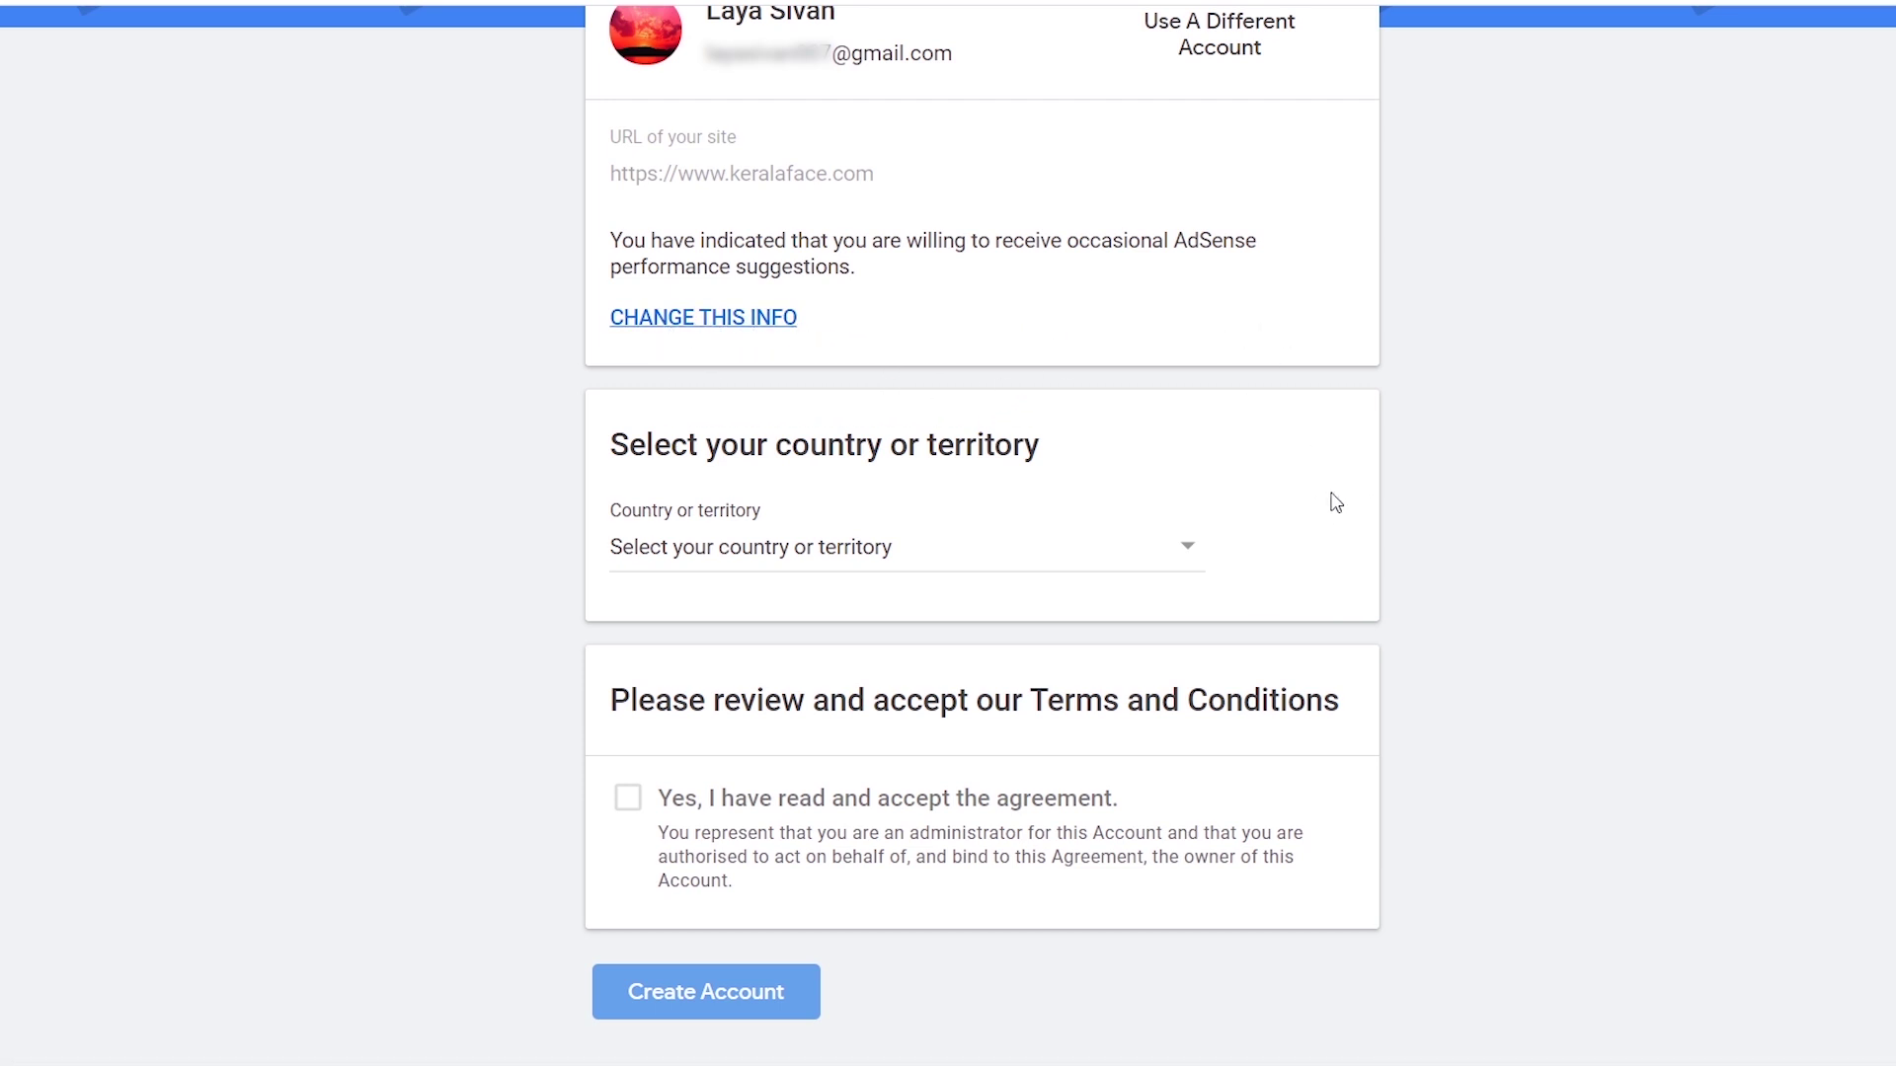
click(946, 549)
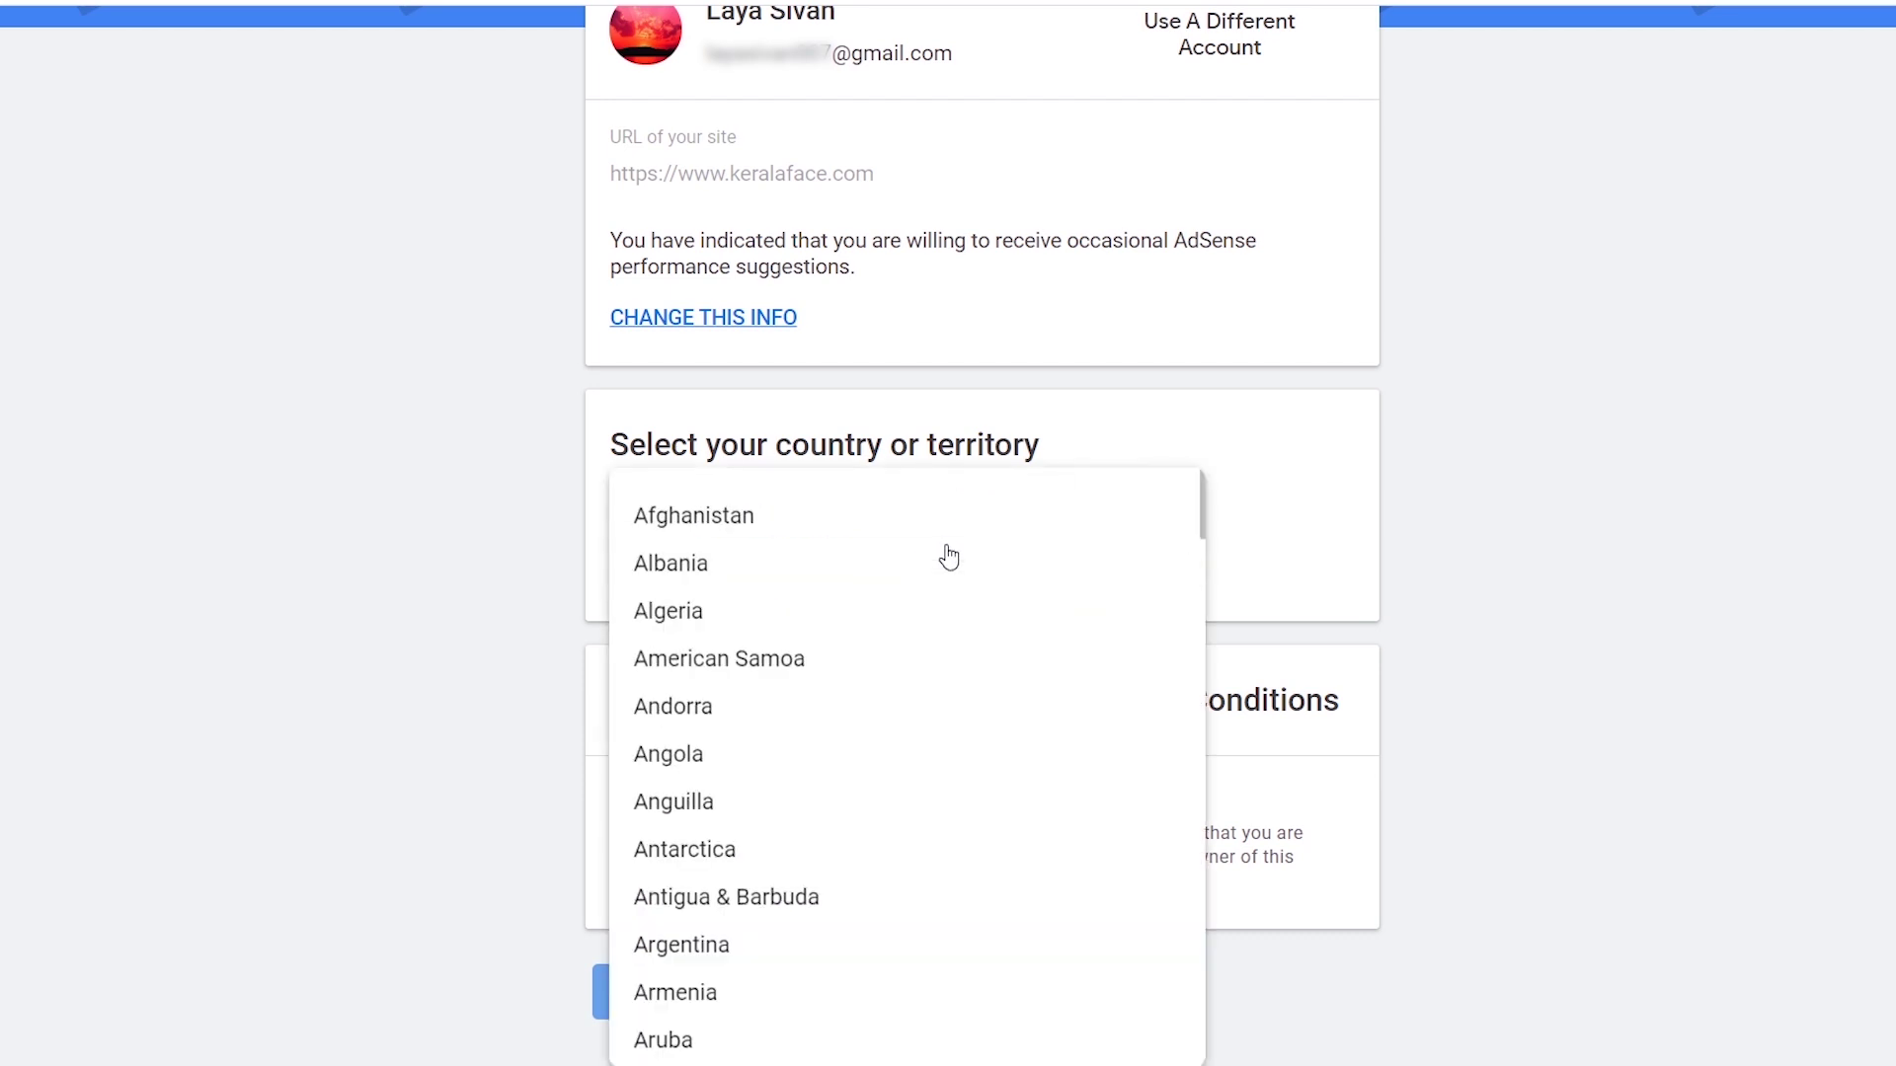
text(in)
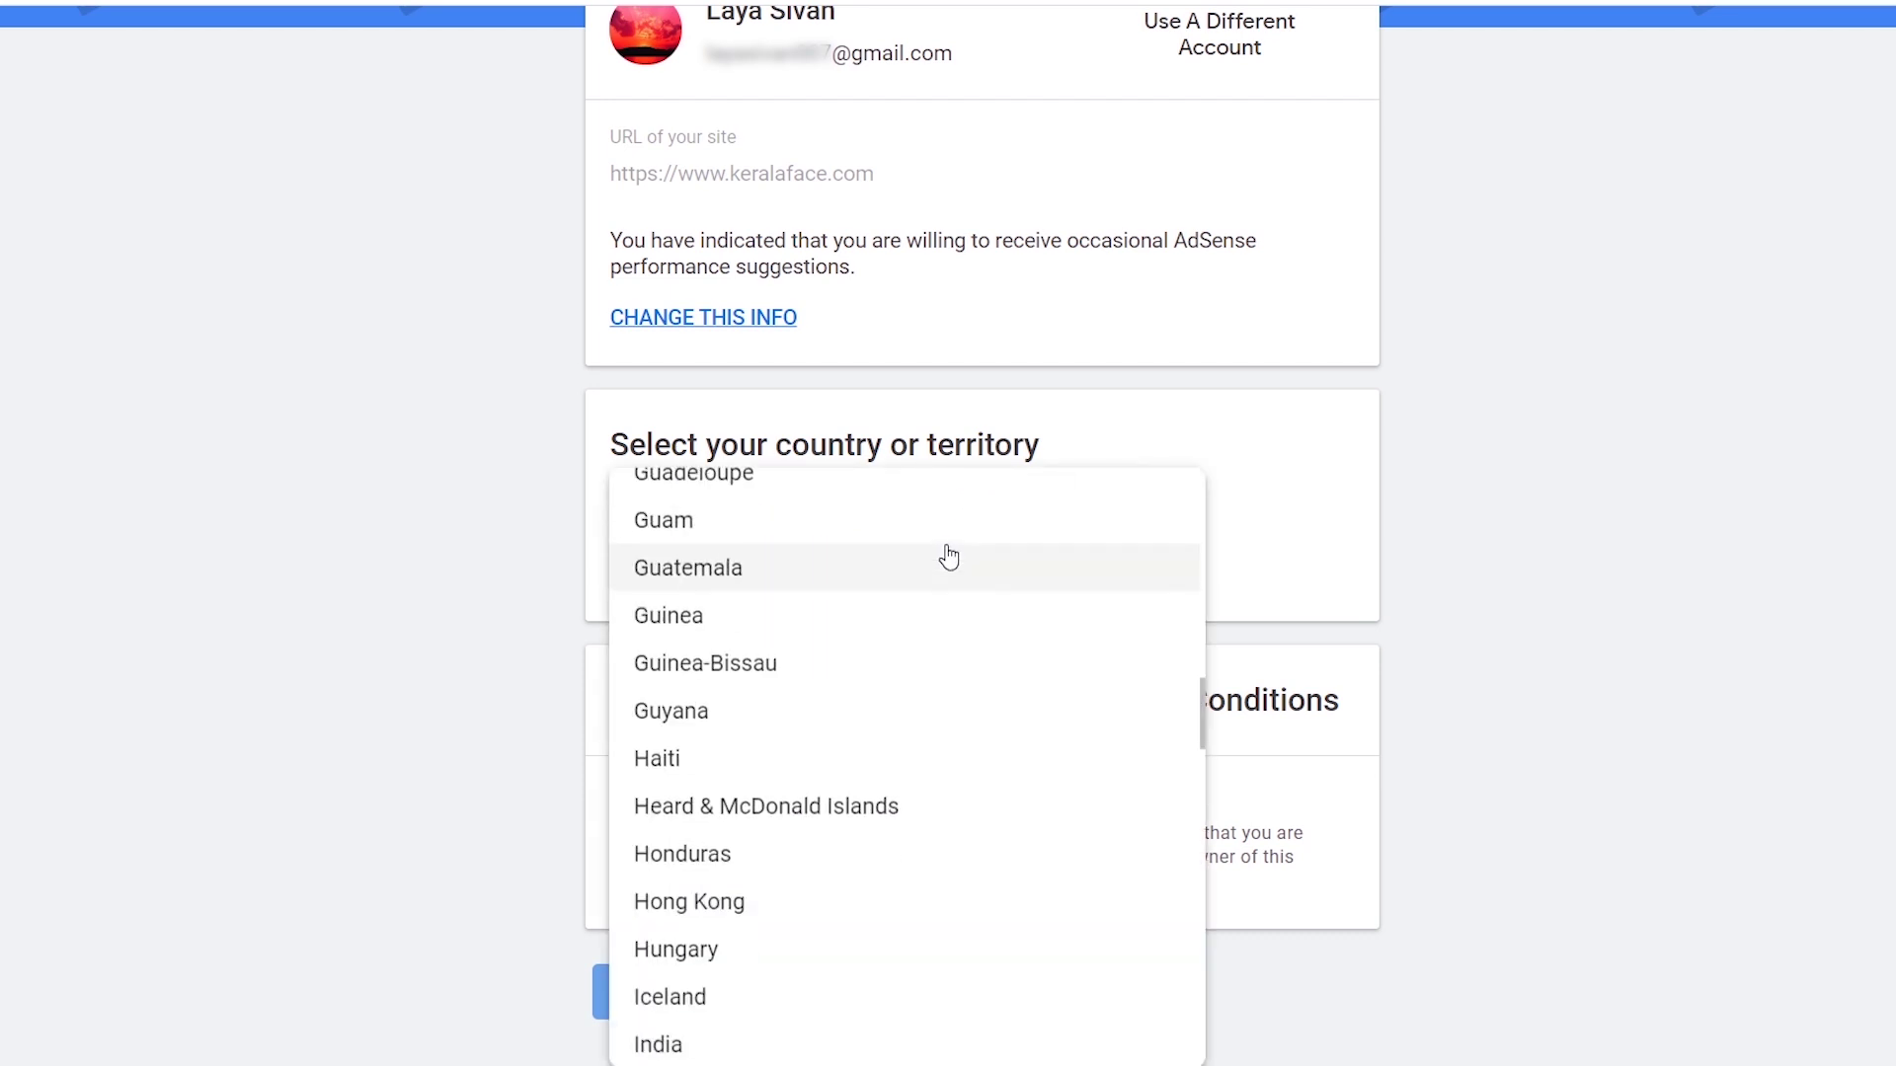
key(Return)
- Read through the AdSense Terms of Service, accept the agreement and create the account
scroll(1076, 499, down, 4)
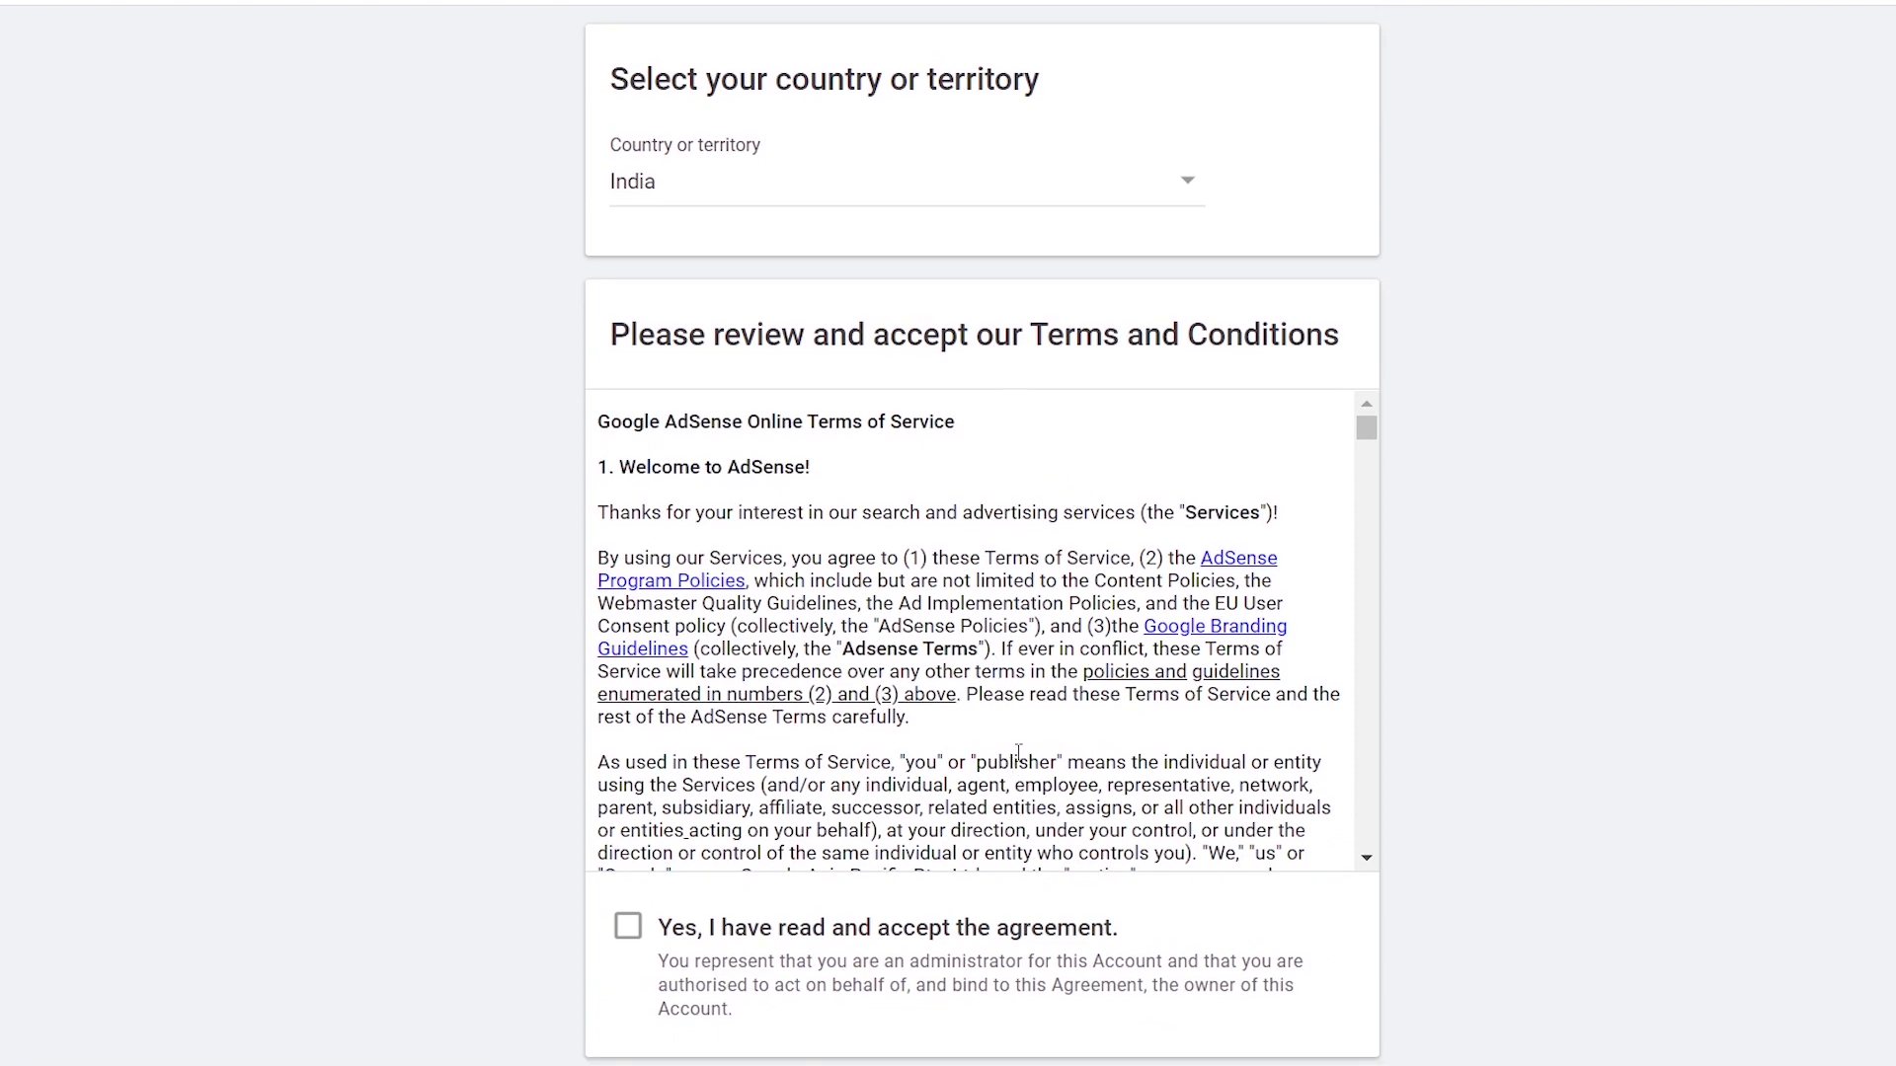
scroll(1017, 751, down, 4)
scroll(1015, 743, down, 20)
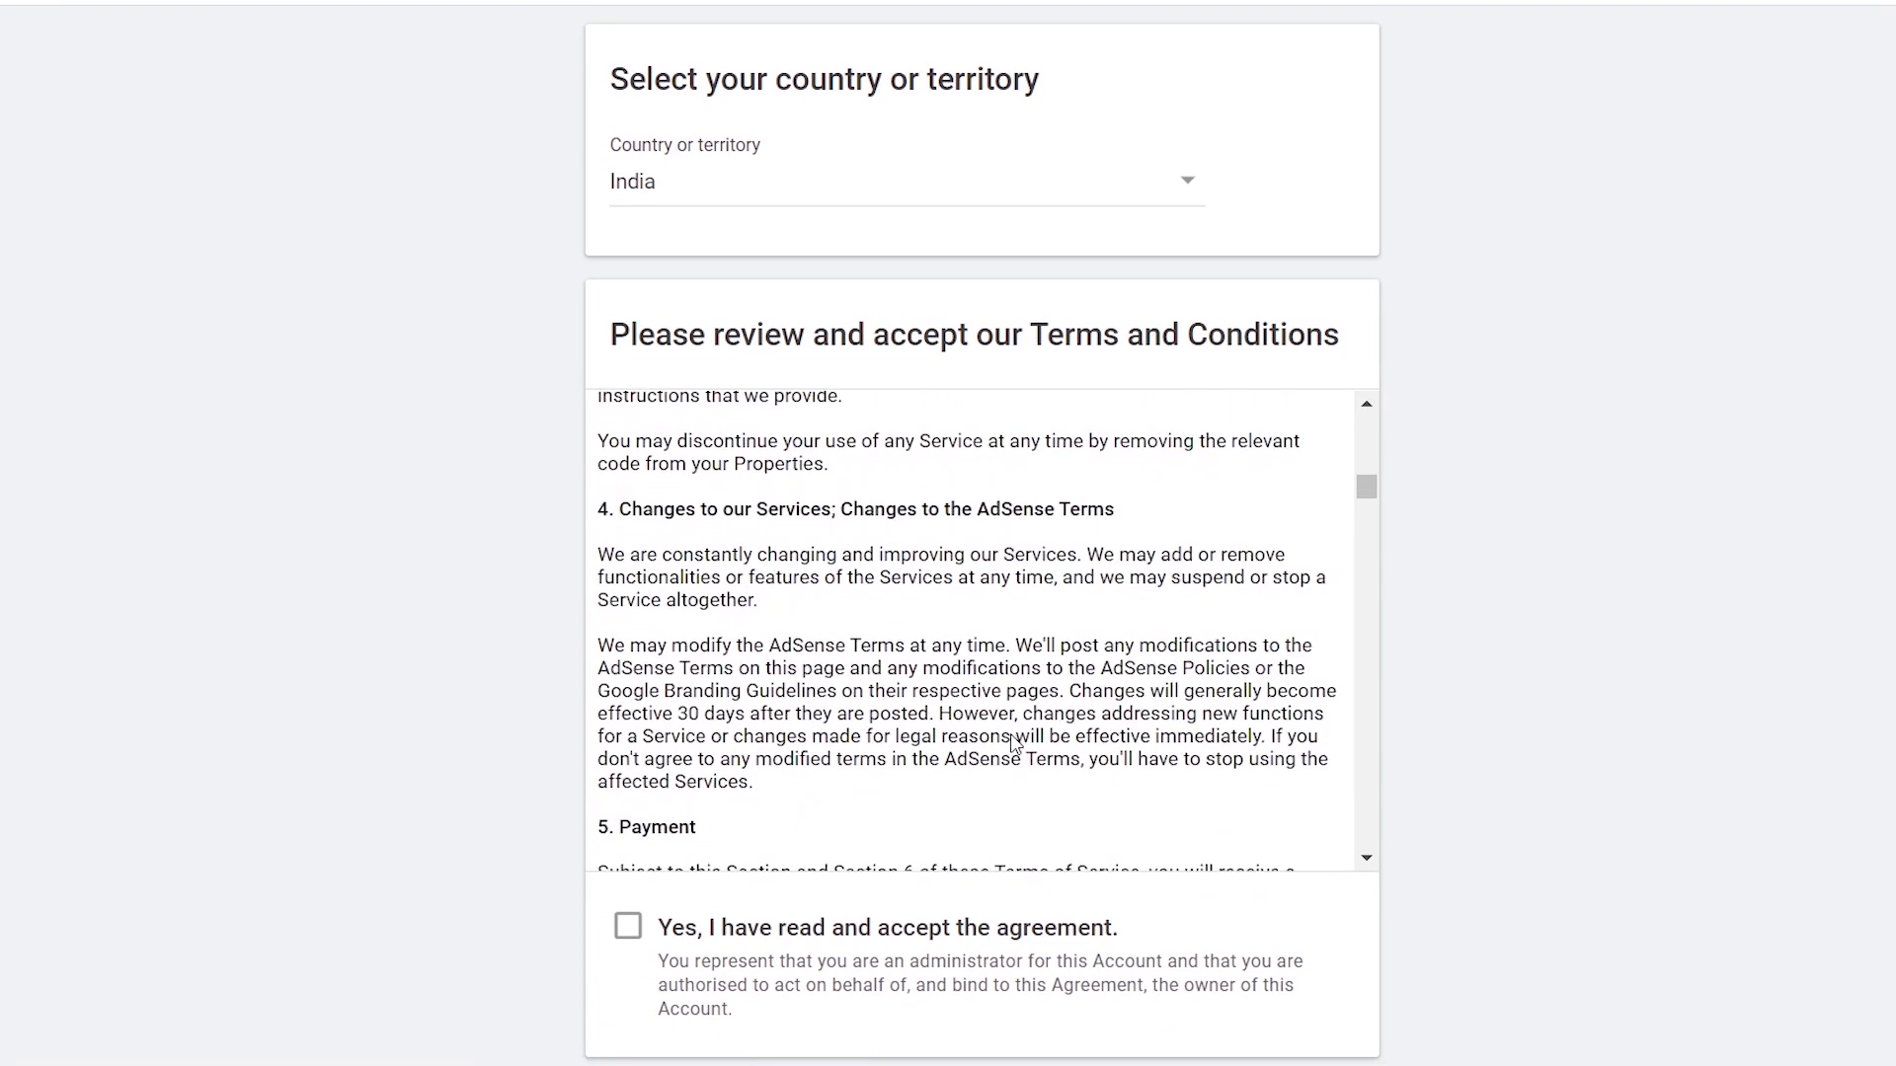
scroll(1012, 732, down, 8)
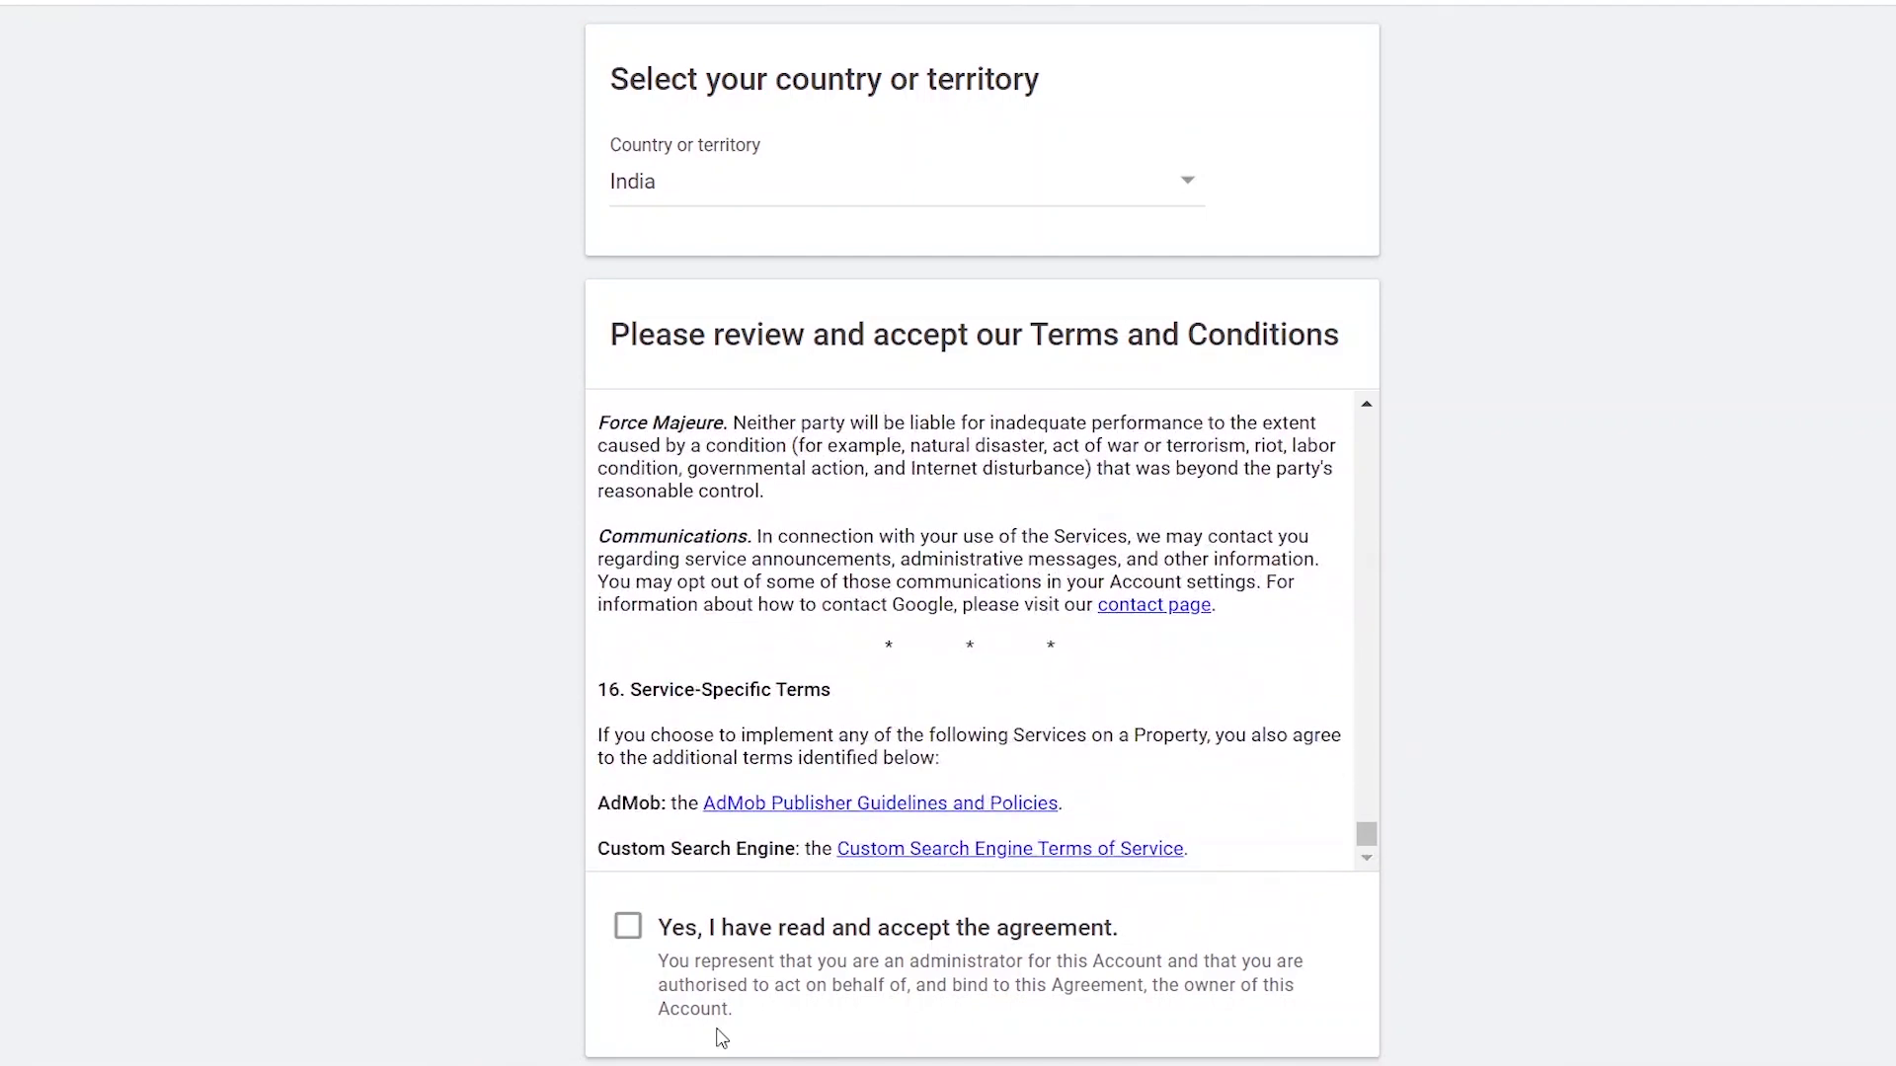
click(628, 928)
scroll(1679, 519, down, 3)
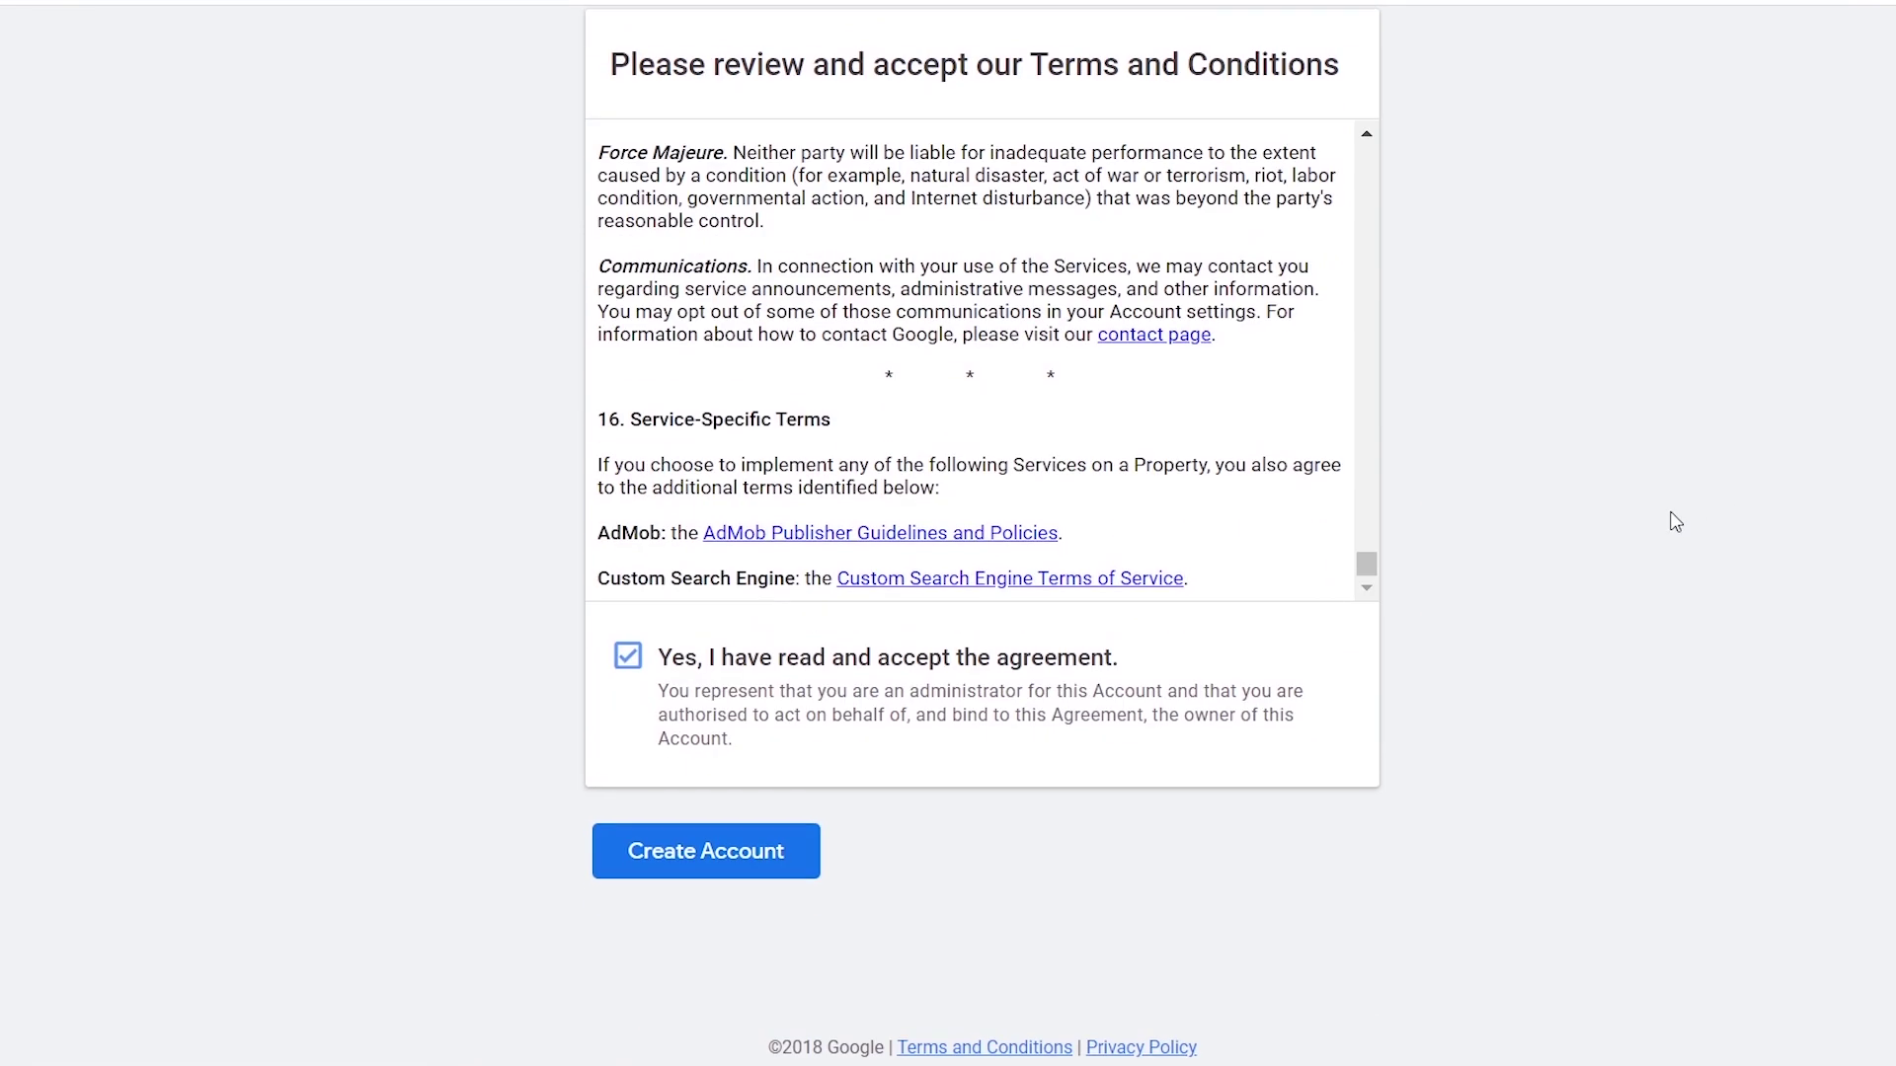
click(708, 848)
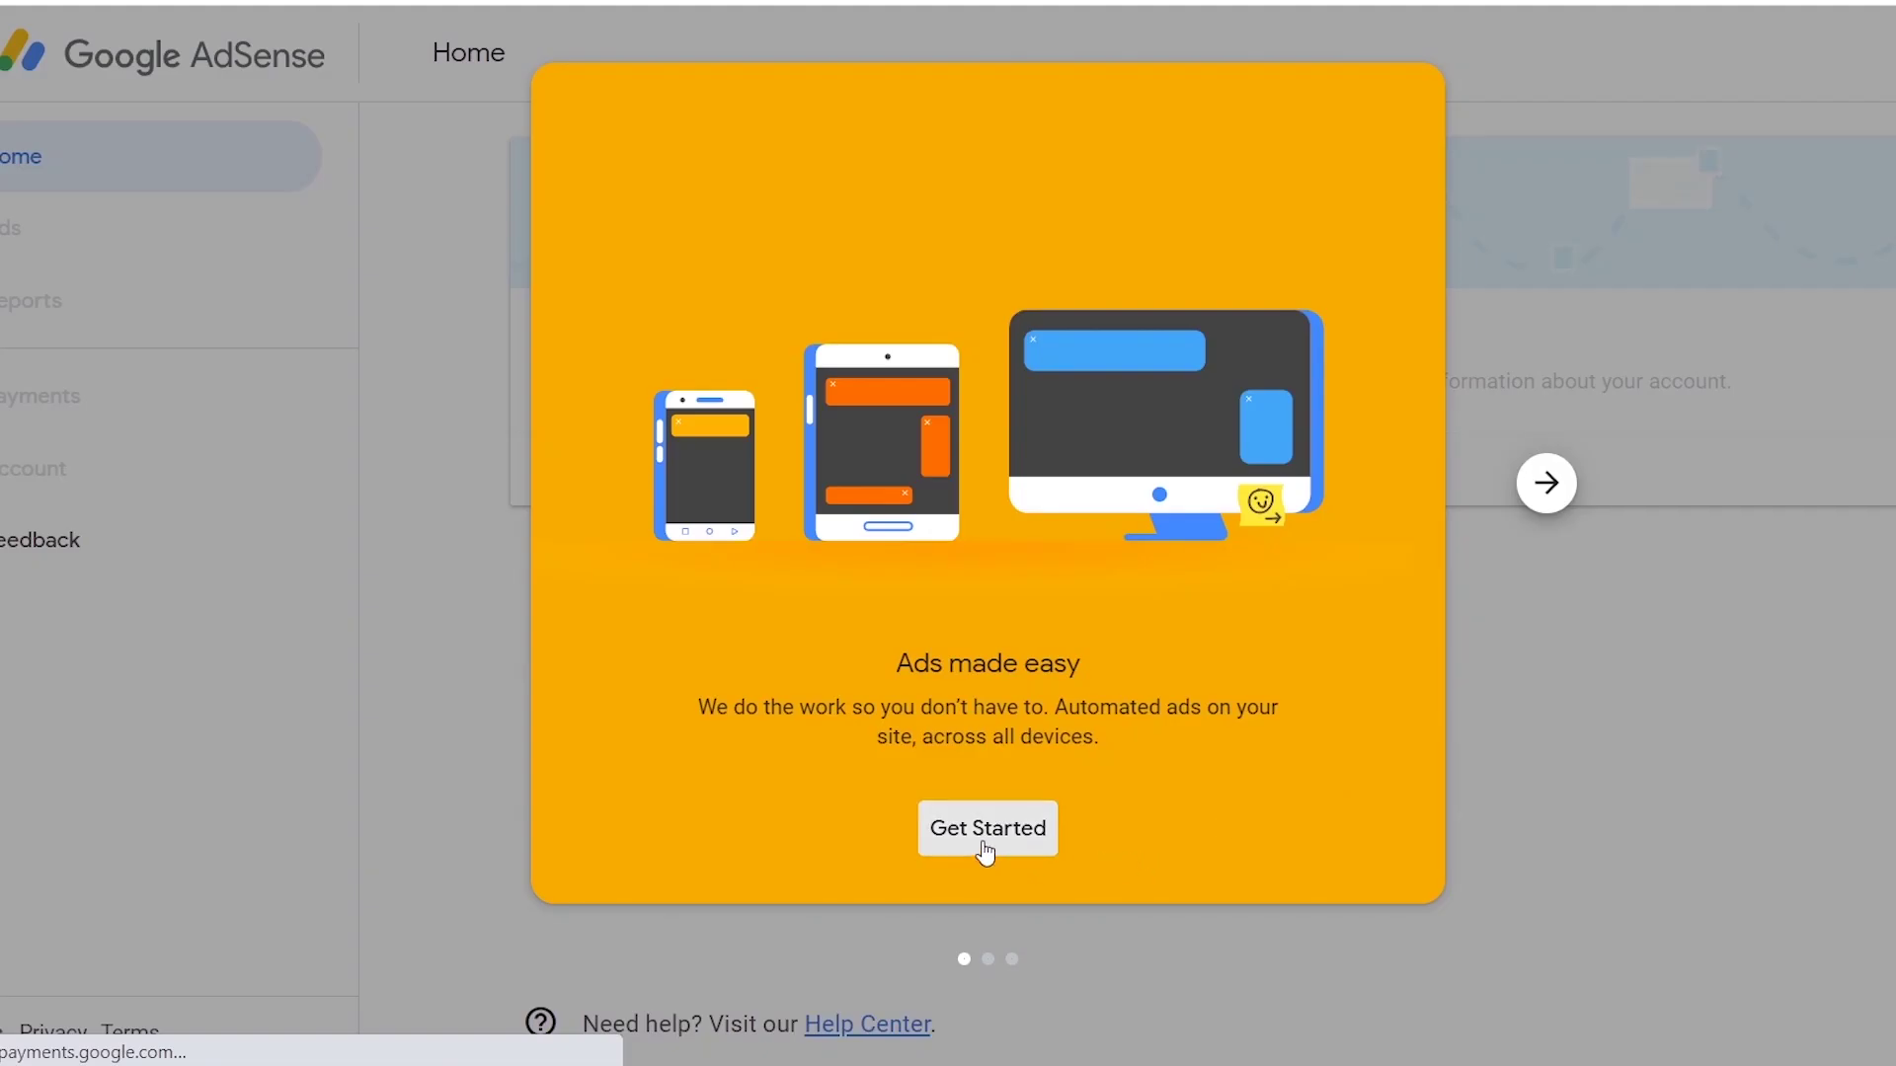
- Get started with the AdSense account and choose Individual as the account type in the payment address details
click(987, 842)
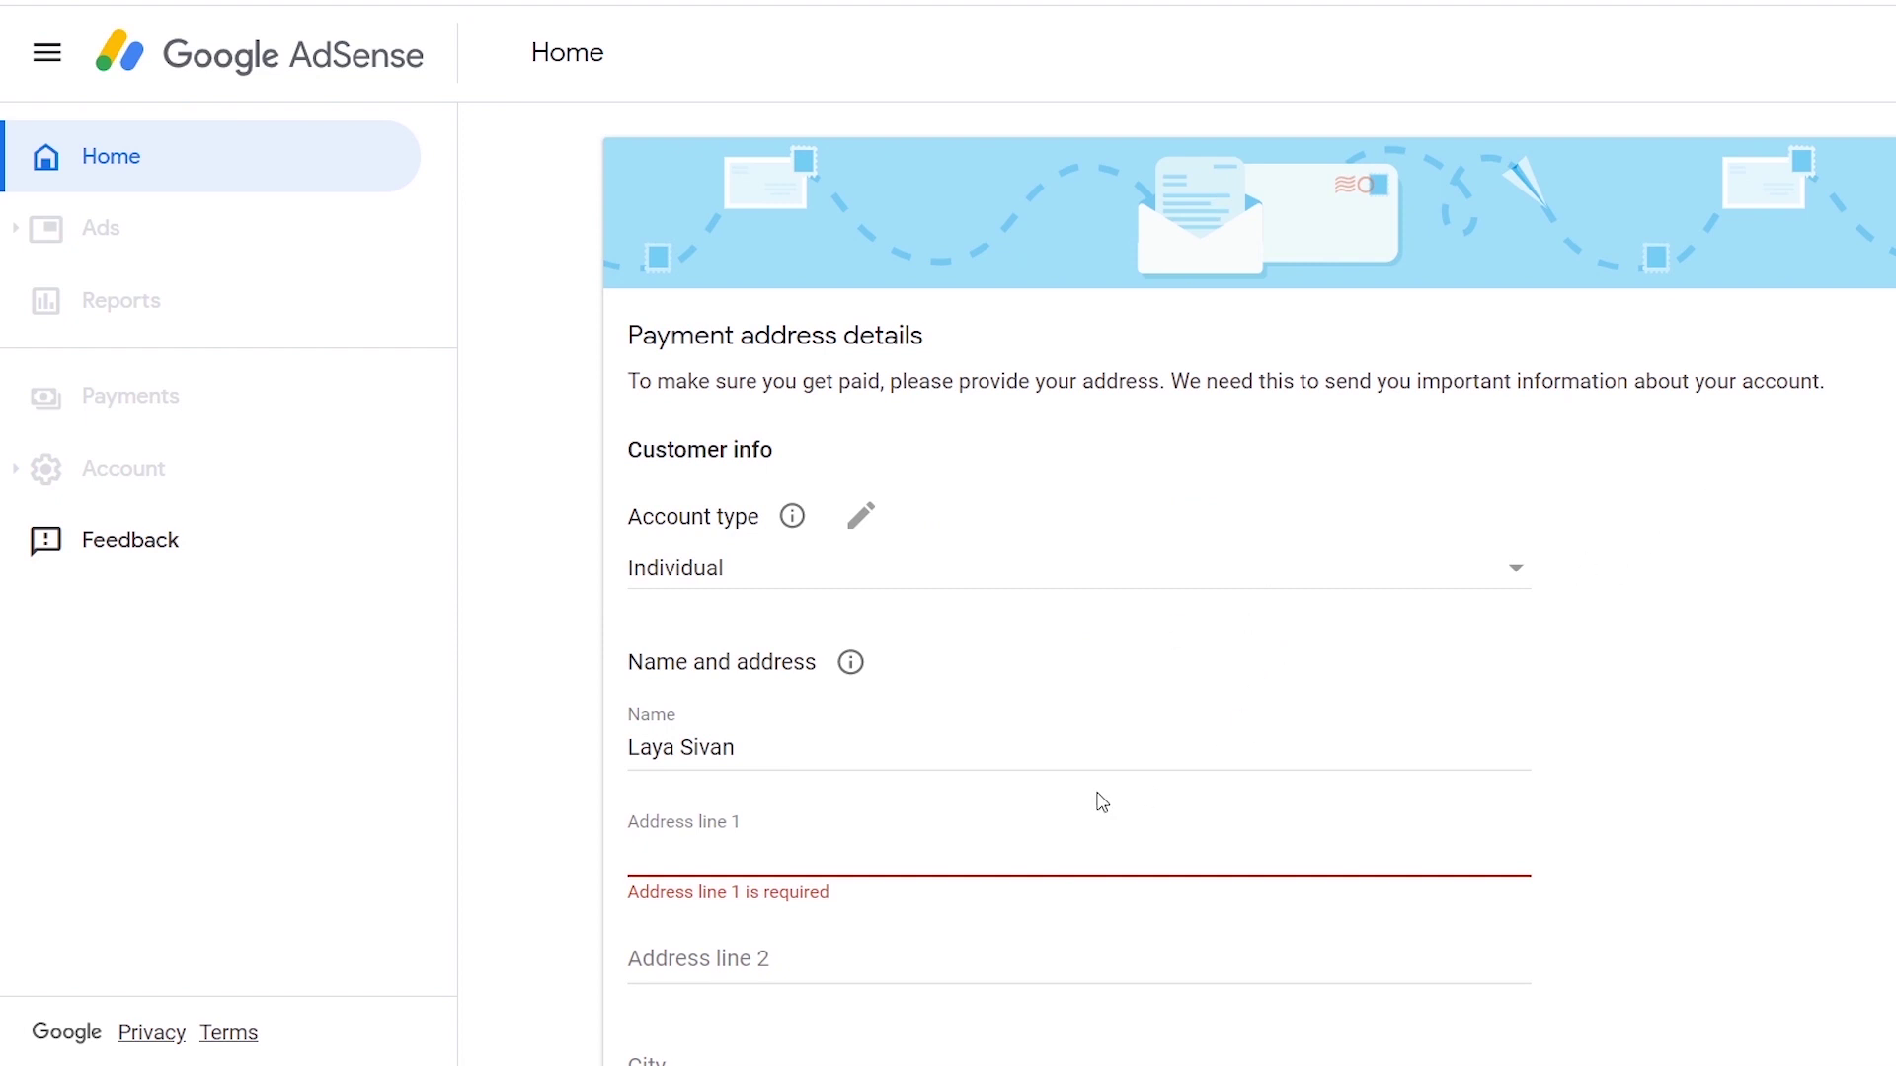
scroll(1370, 376, down, 2)
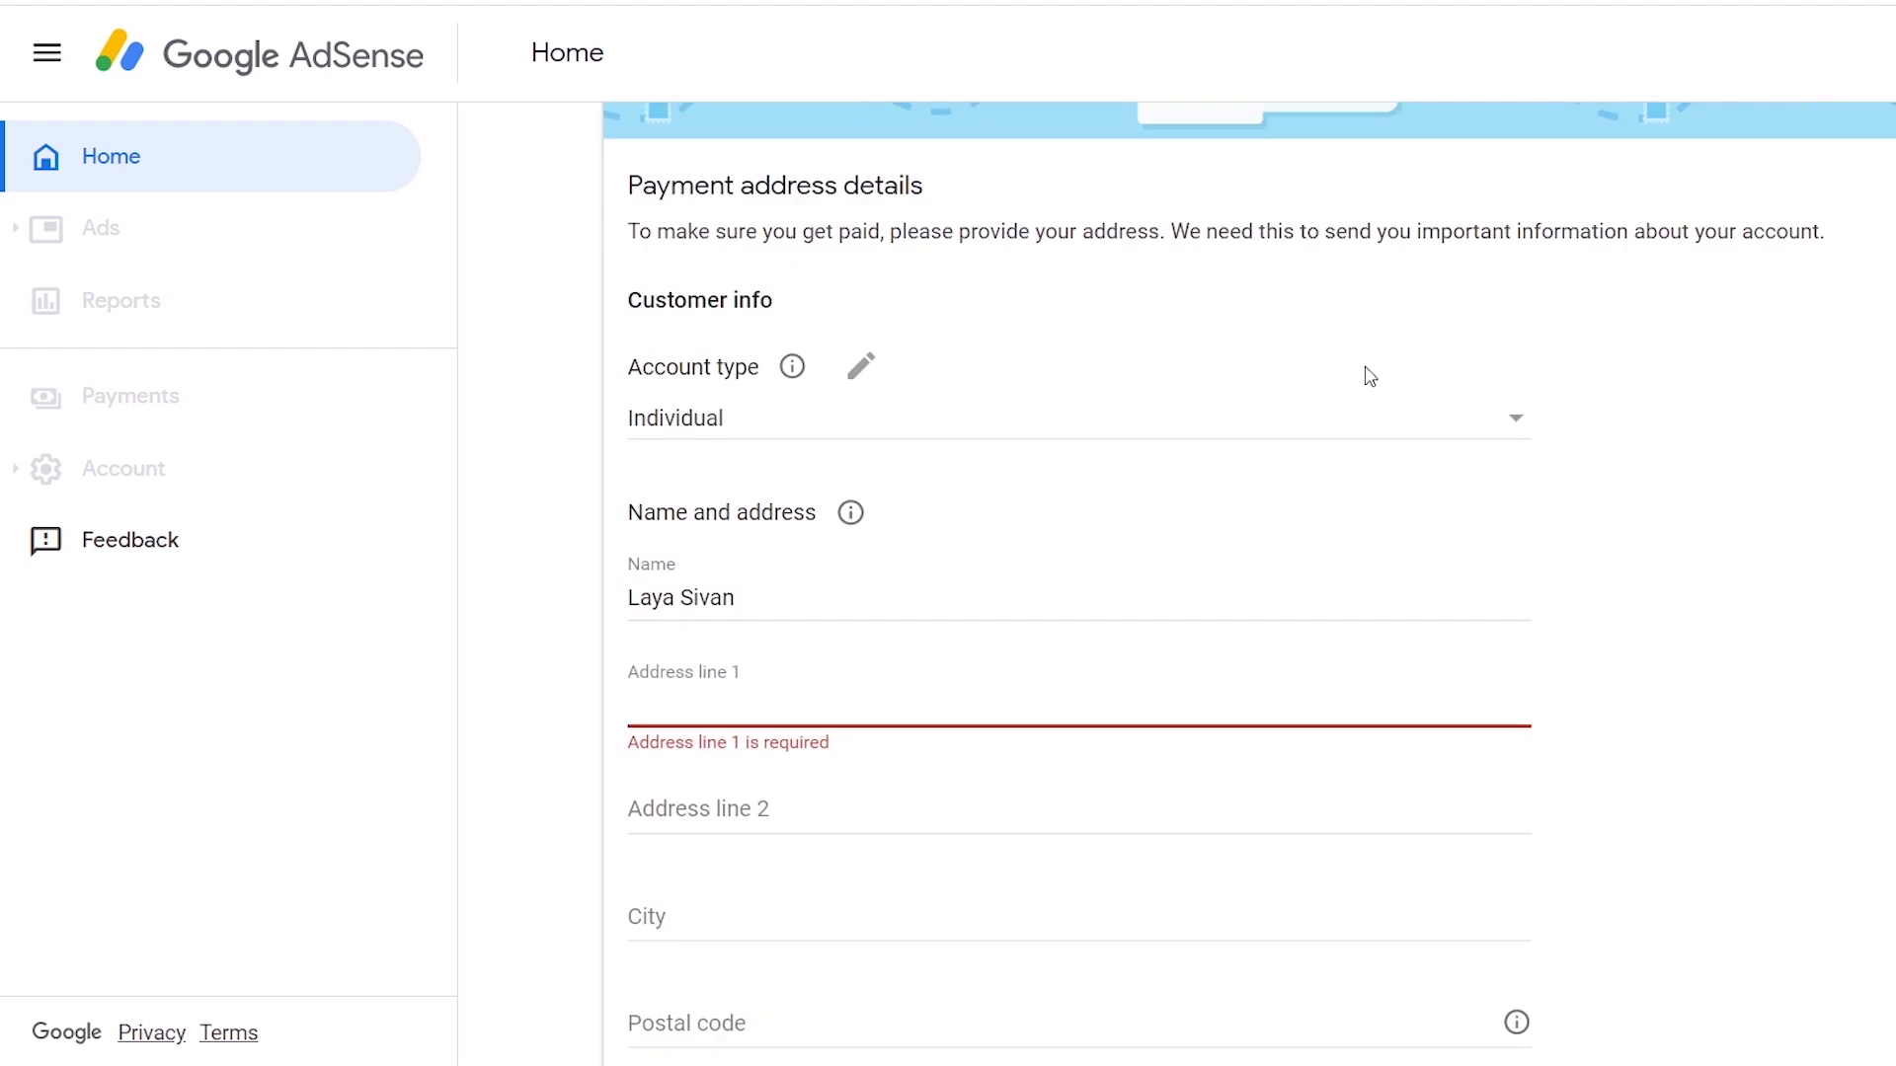
click(1526, 430)
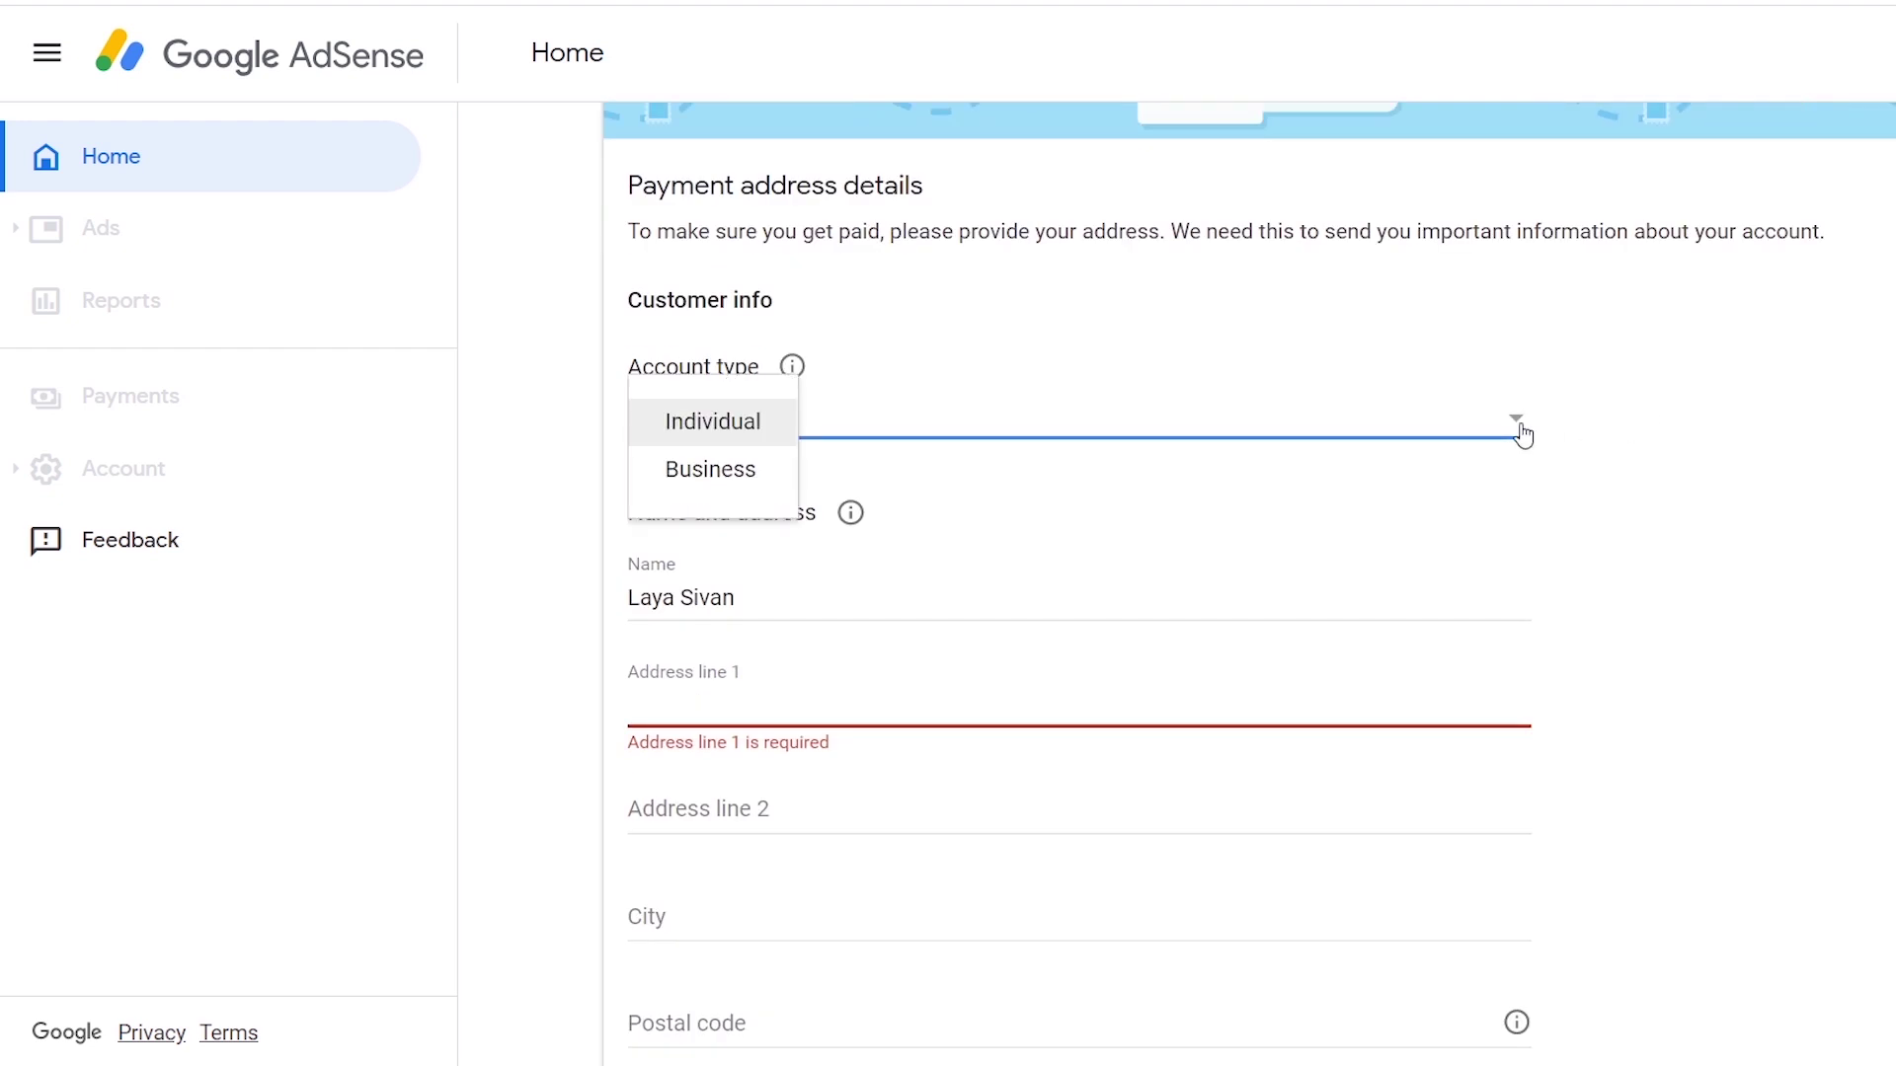
click(701, 432)
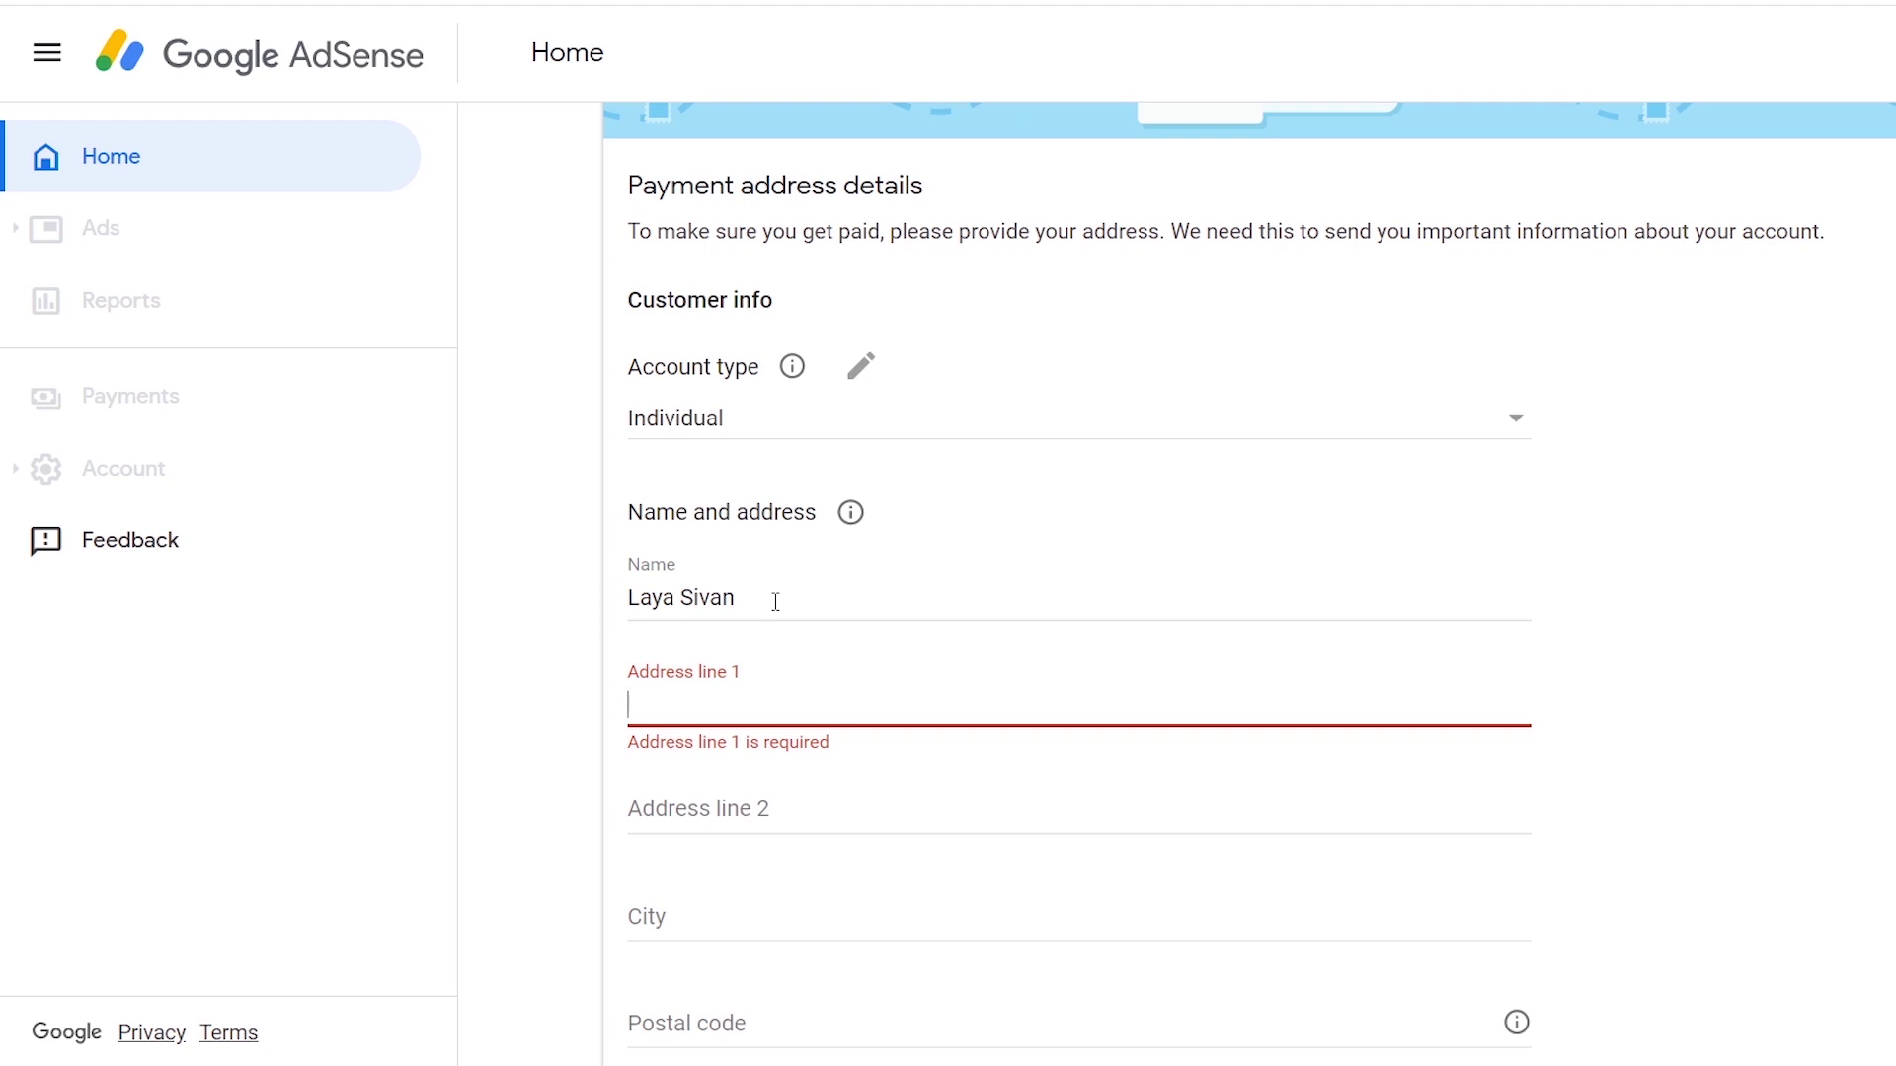
- Fill in the payee's full name, postal address and phone number, and submit the payment address details
drag(775, 602, 487, 619)
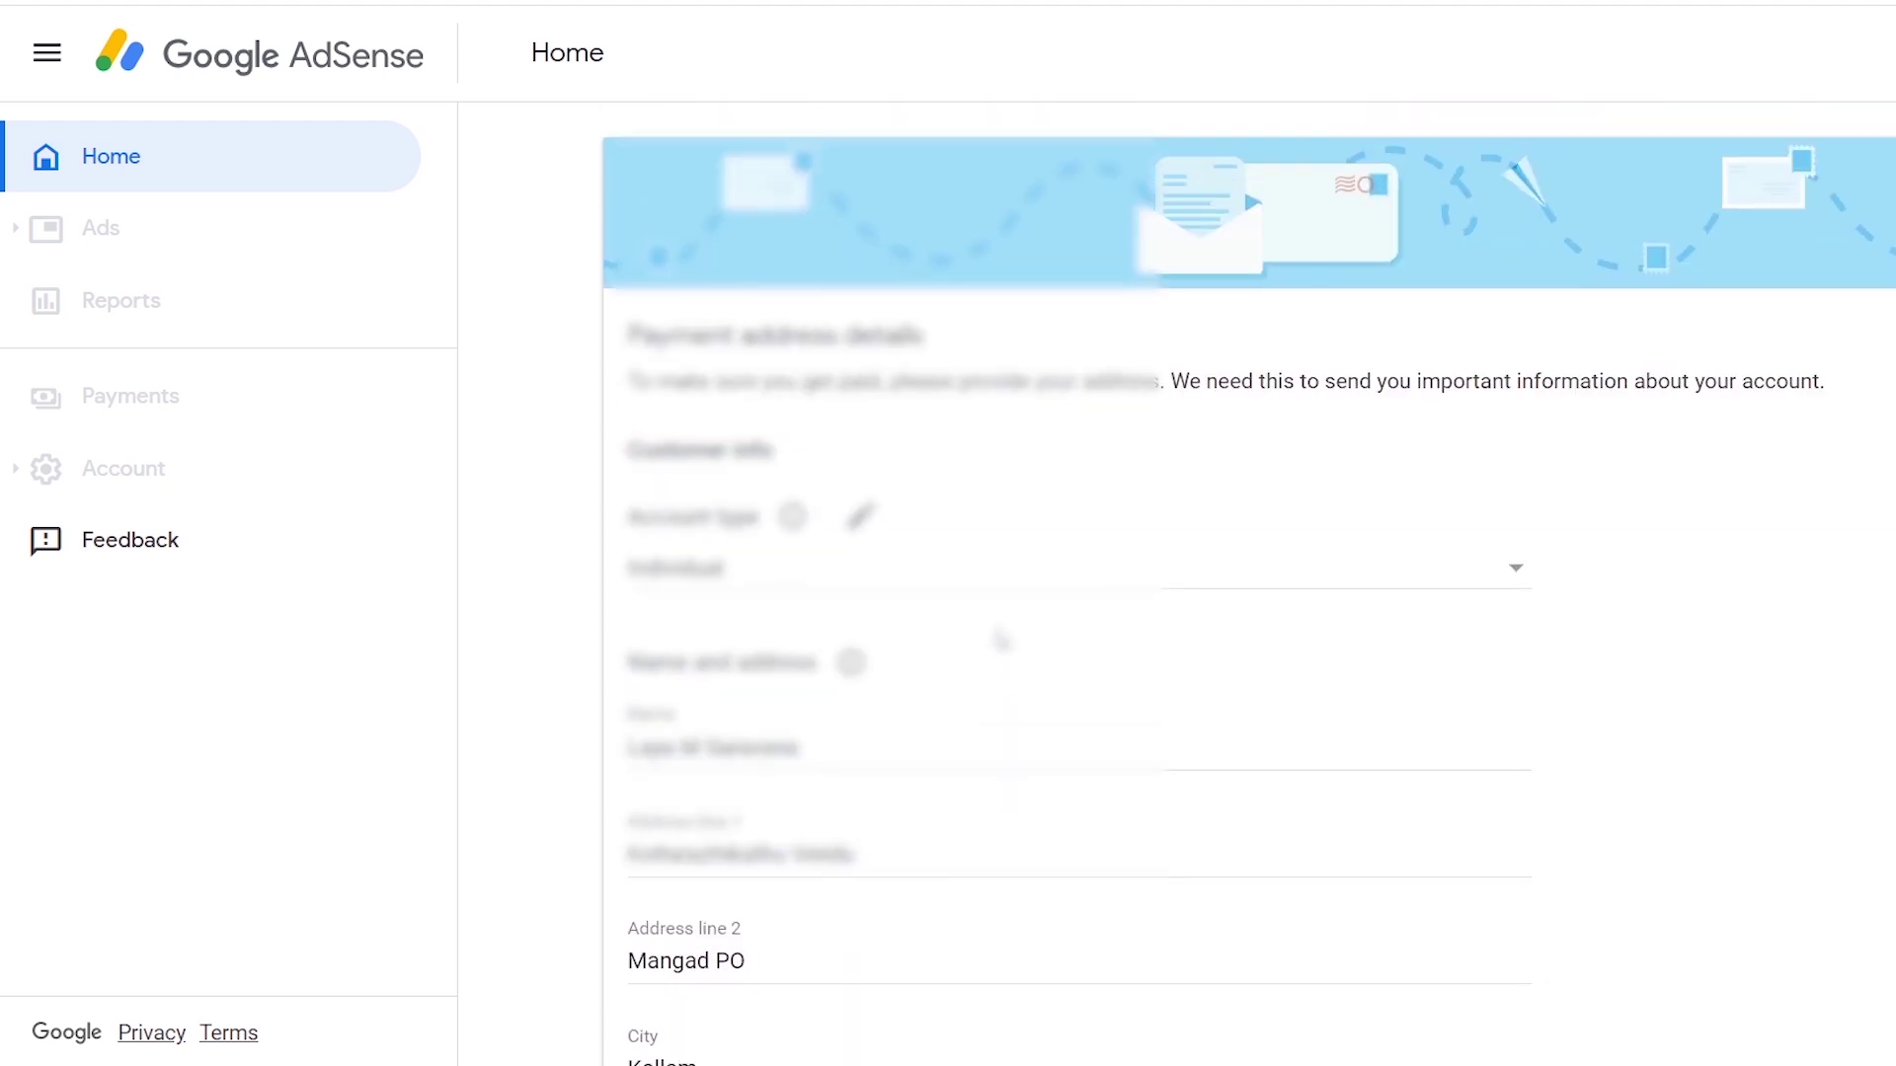
scroll(1000, 640, down, 3)
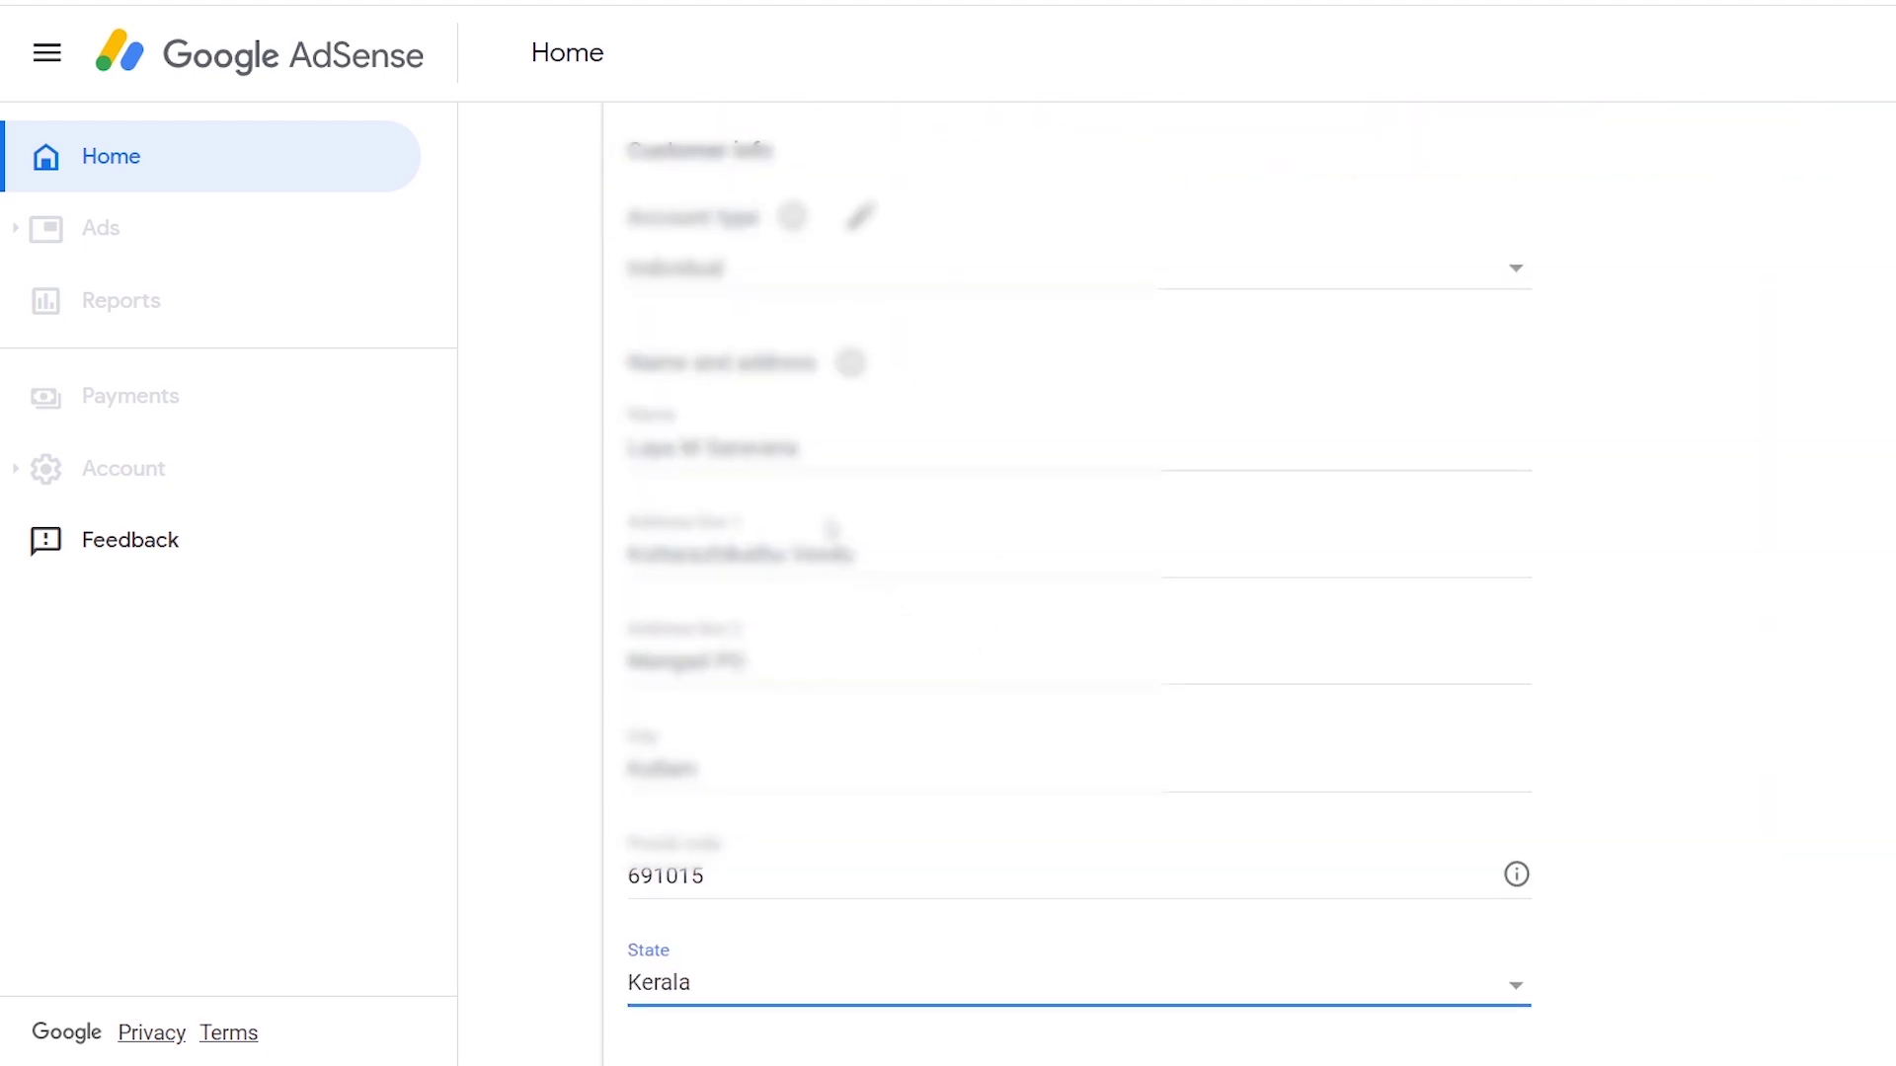
scroll(978, 713, down, 2)
scroll(978, 713, down, 2)
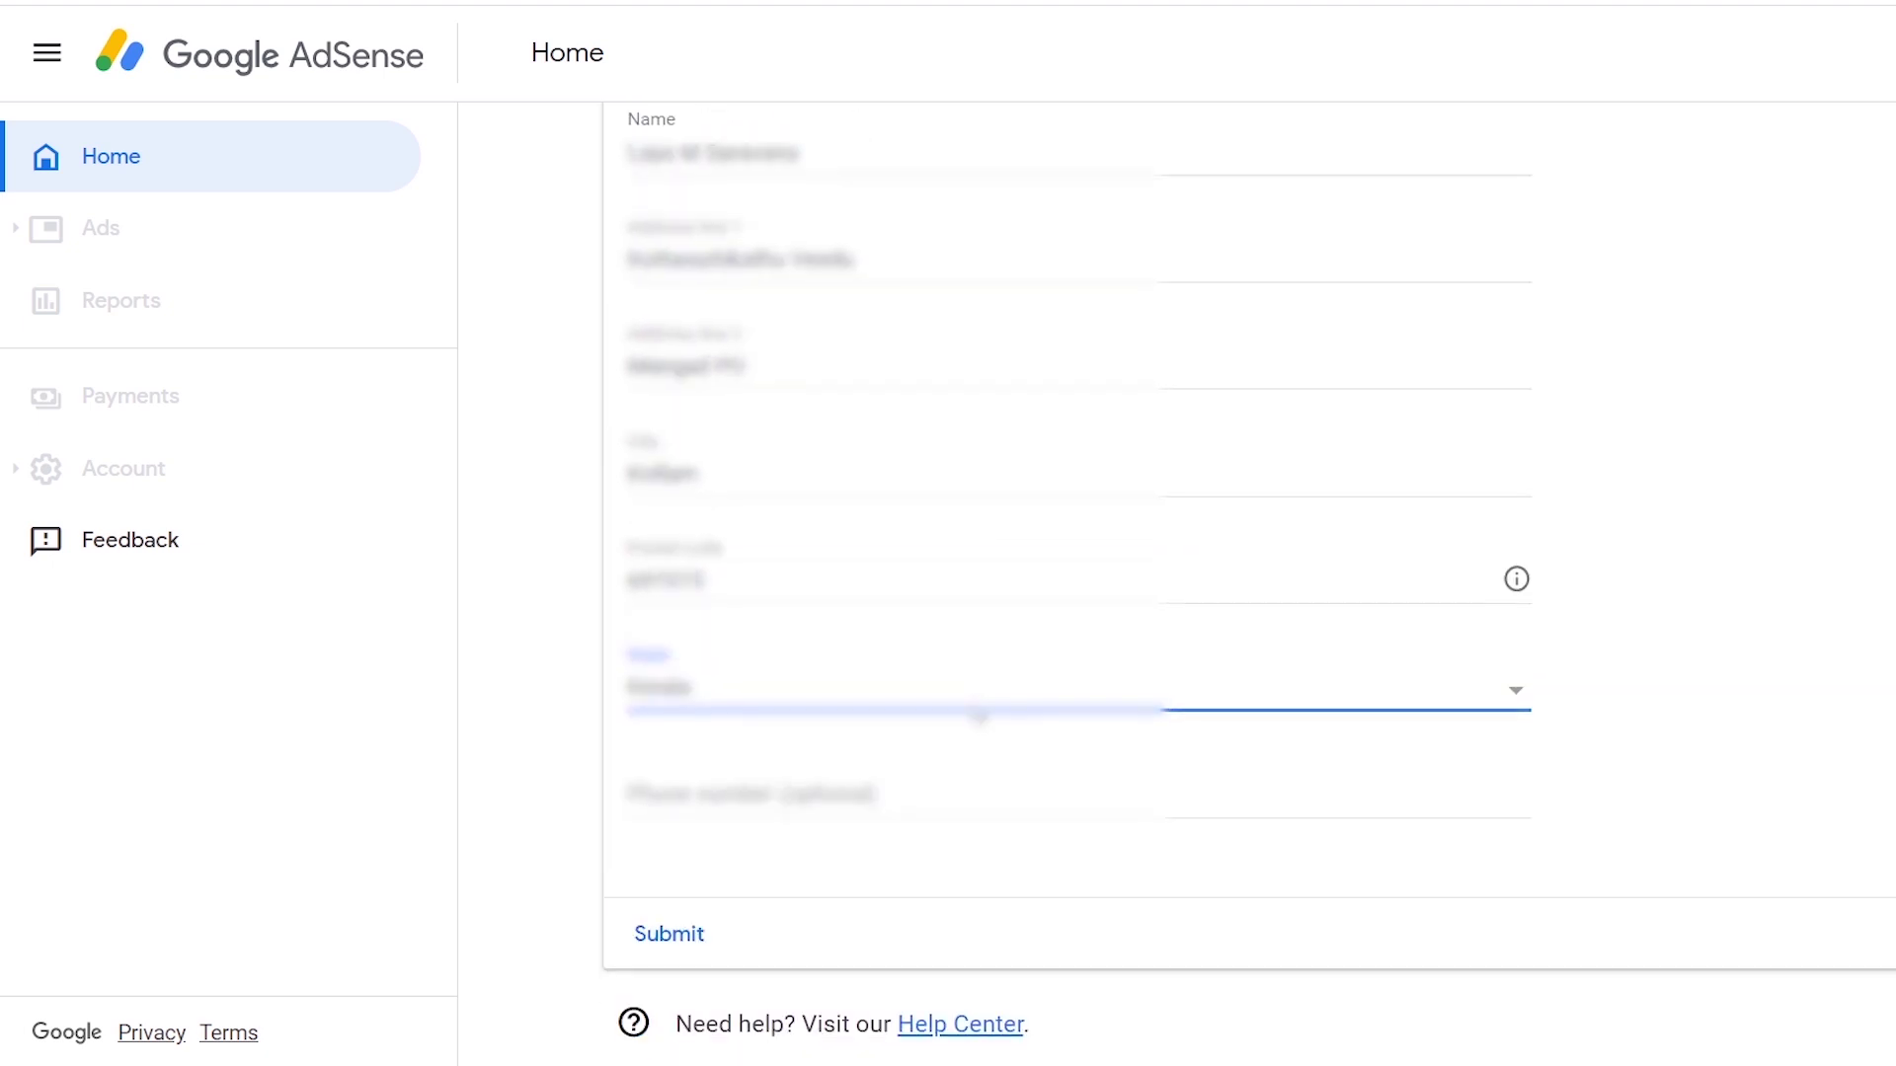
click(707, 818)
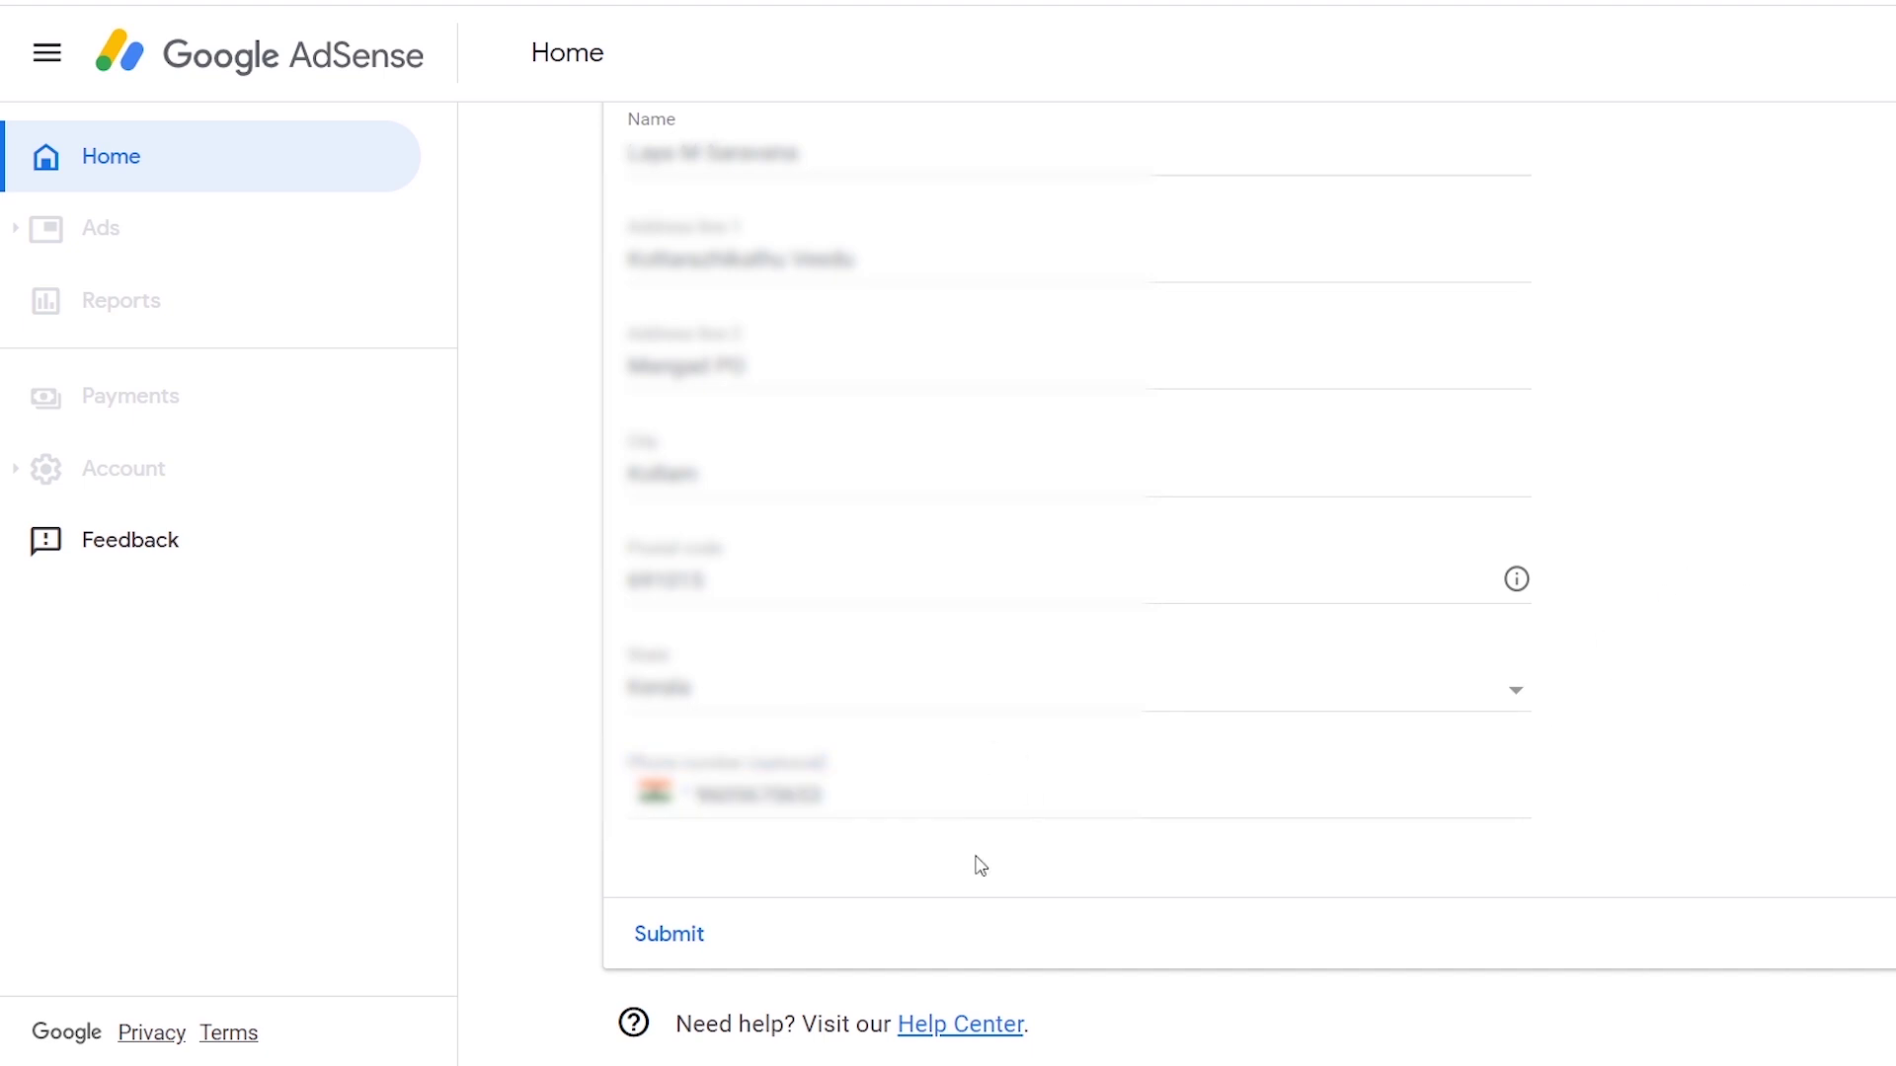
click(679, 939)
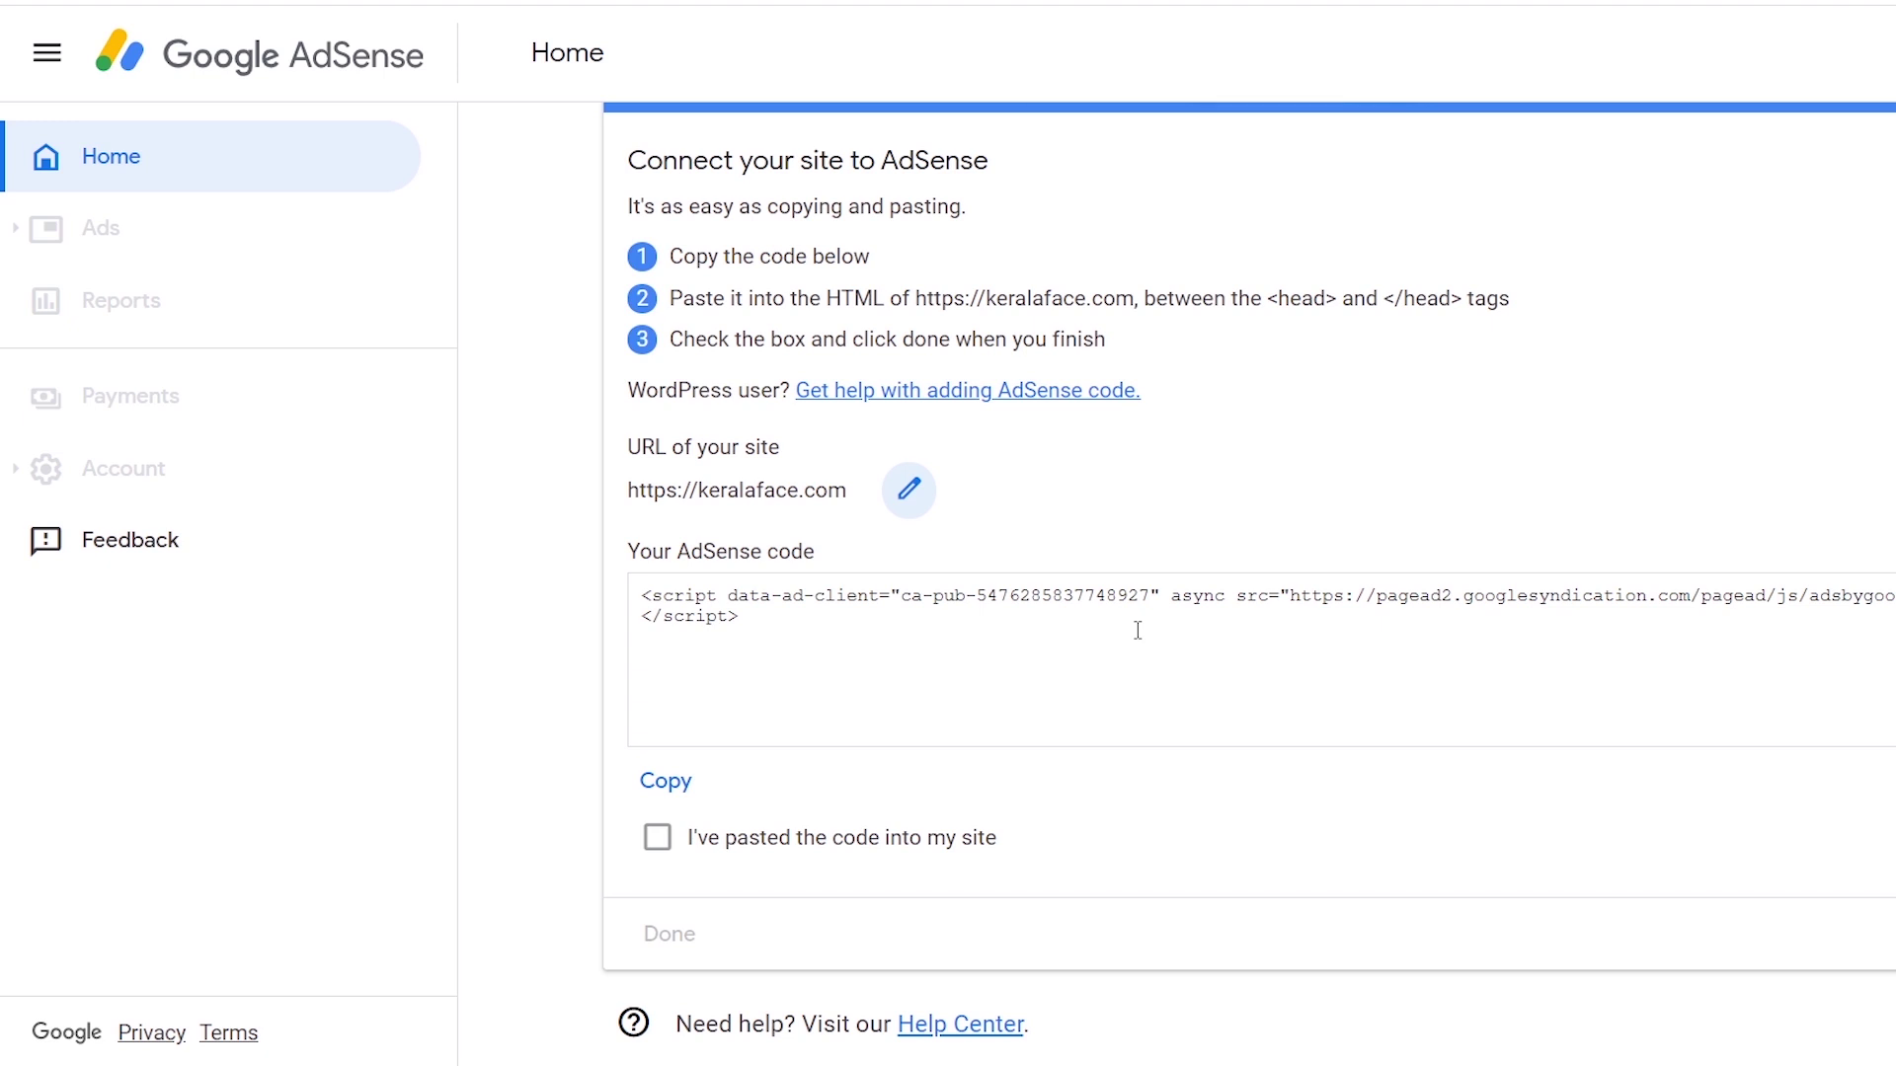
- Highlight the AdSense code snippet provided for connecting the site
click(790, 629)
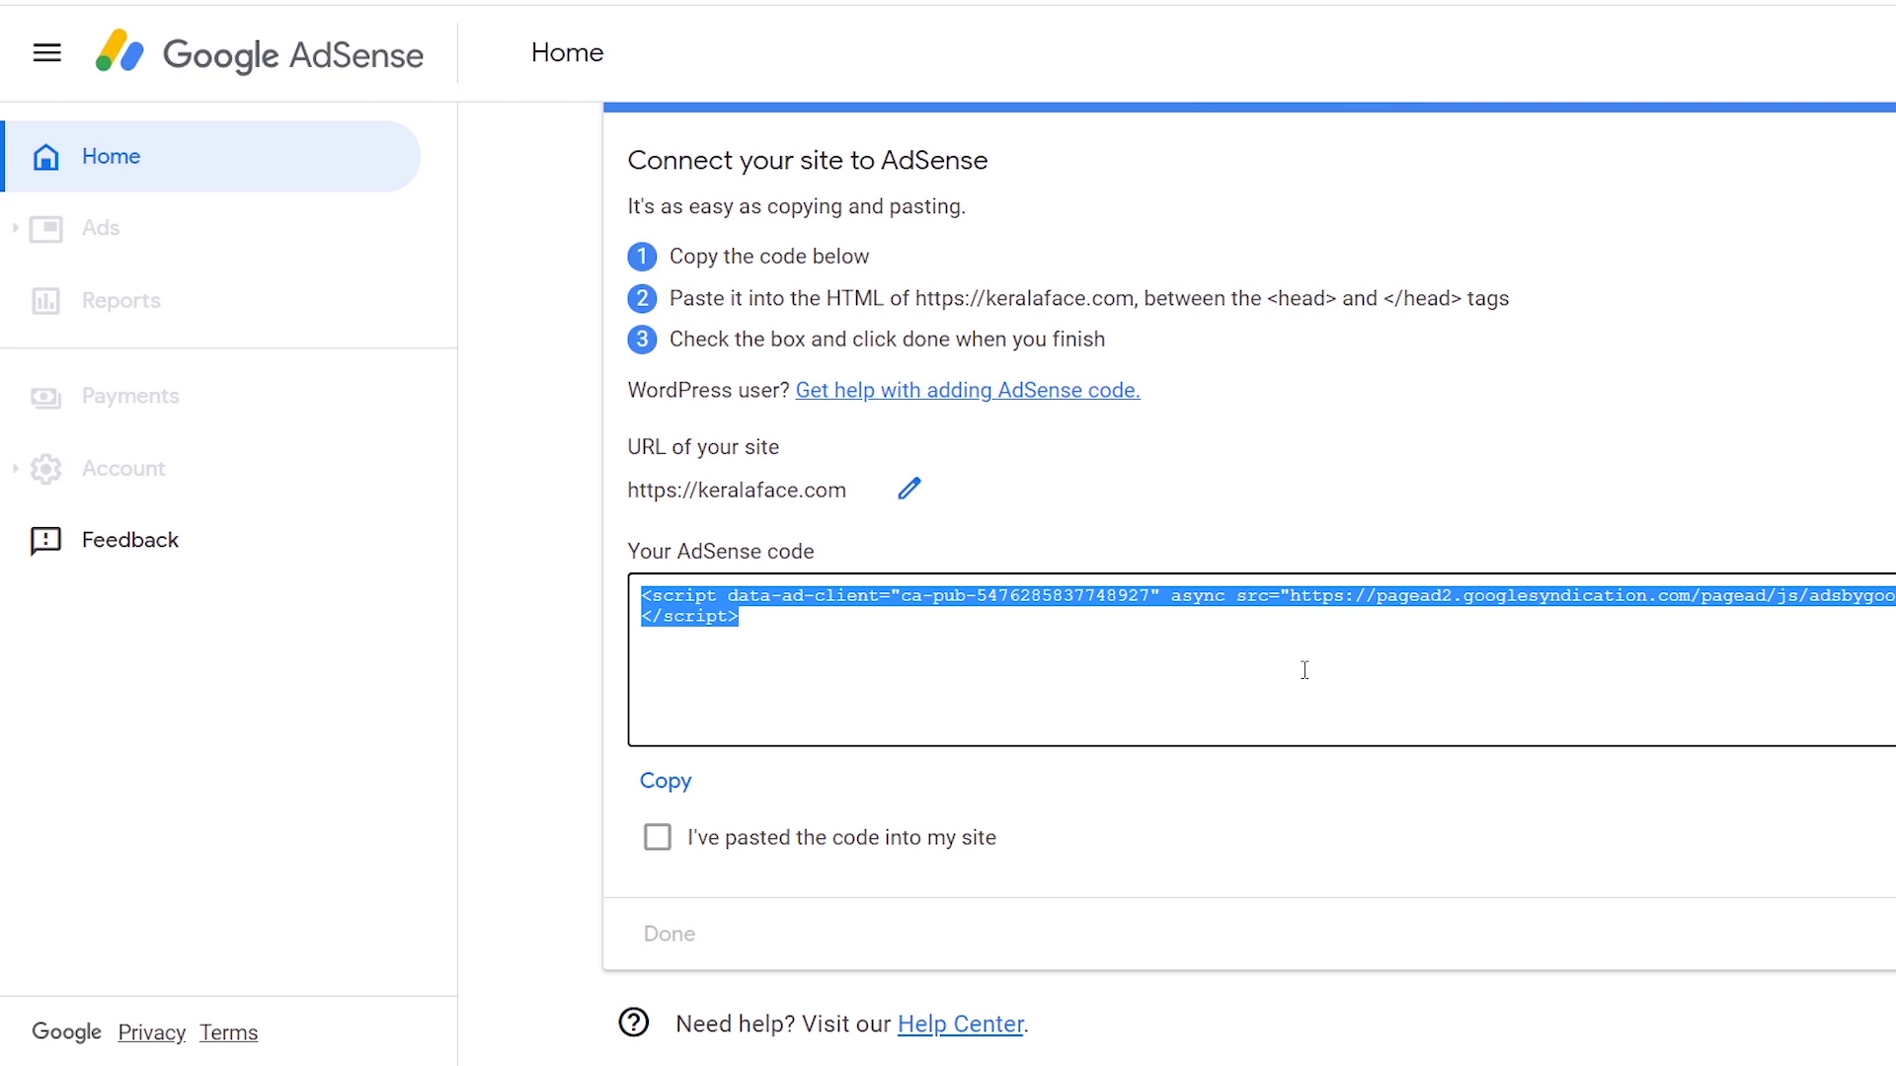
click(1251, 657)
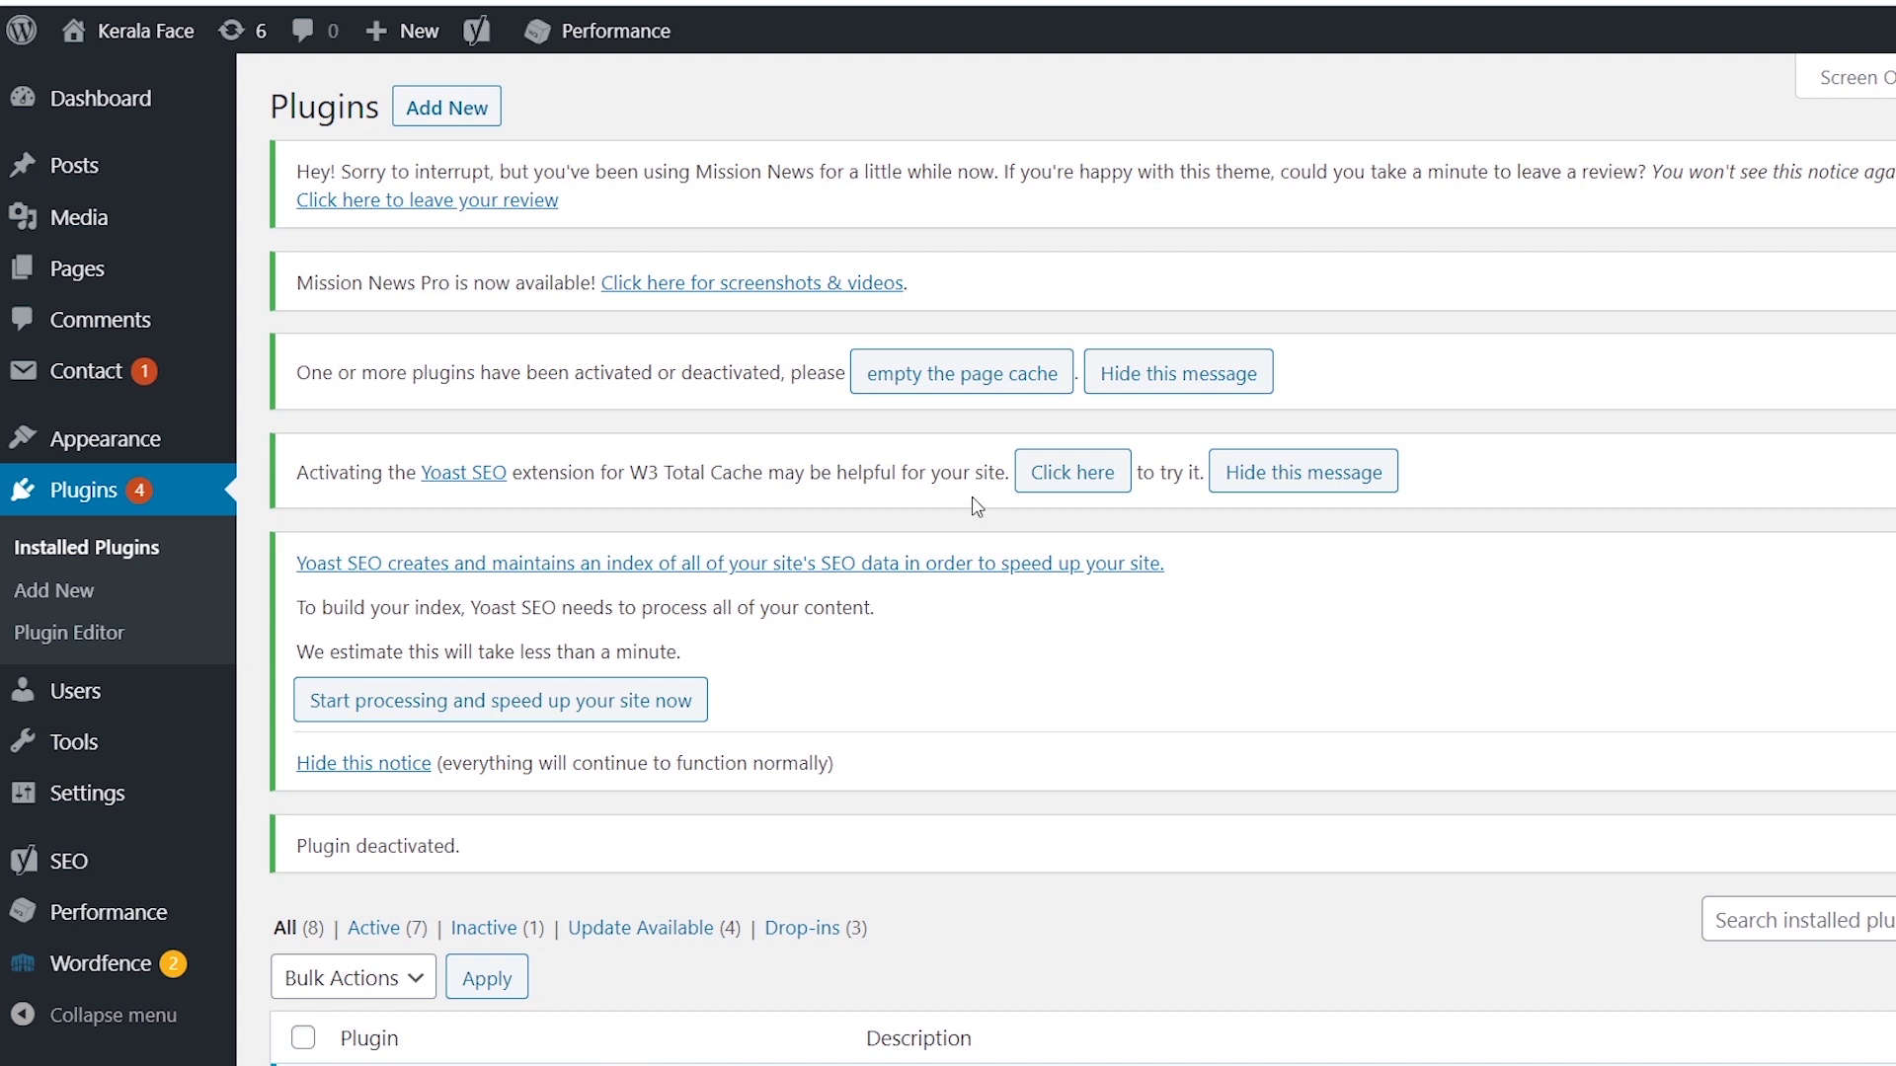
- In the site's WordPress admin, start adding a new plugin and search for "advanced ad"
click(446, 126)
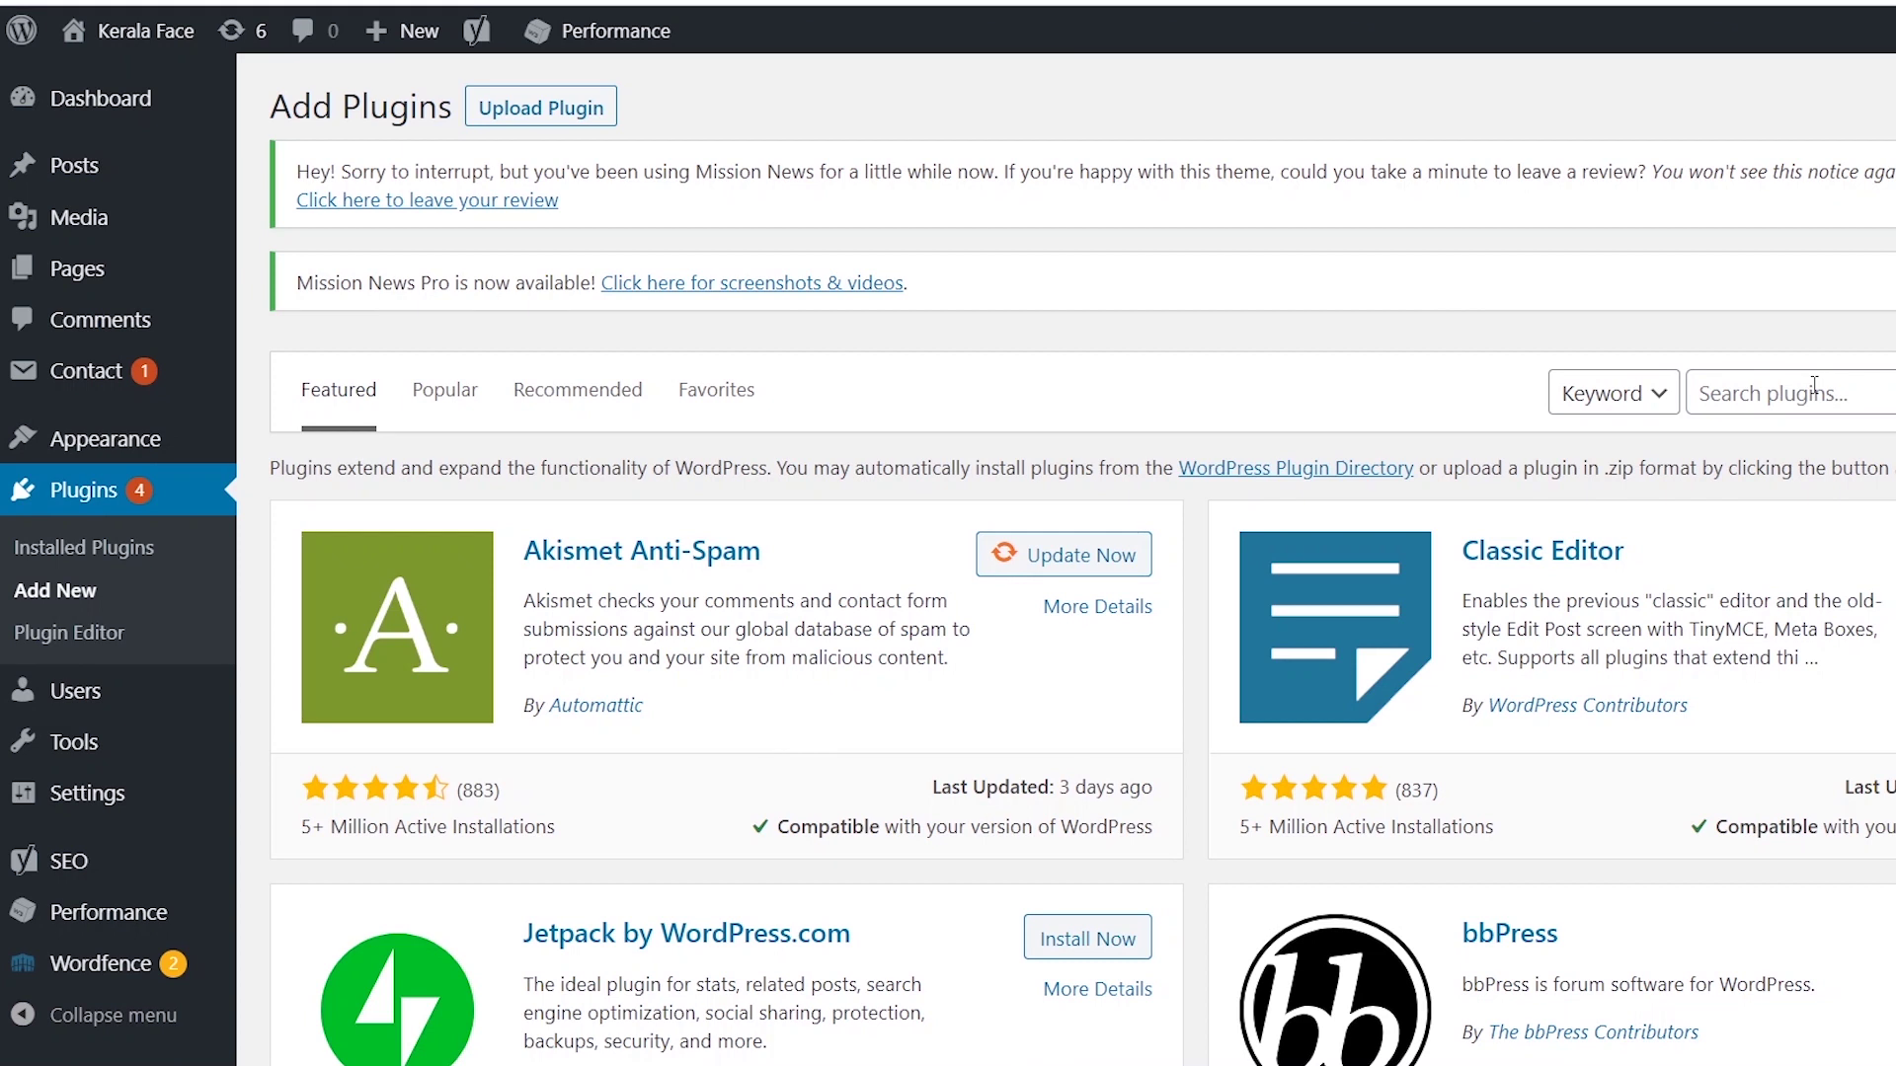
click(1787, 393)
text(advanced ad)
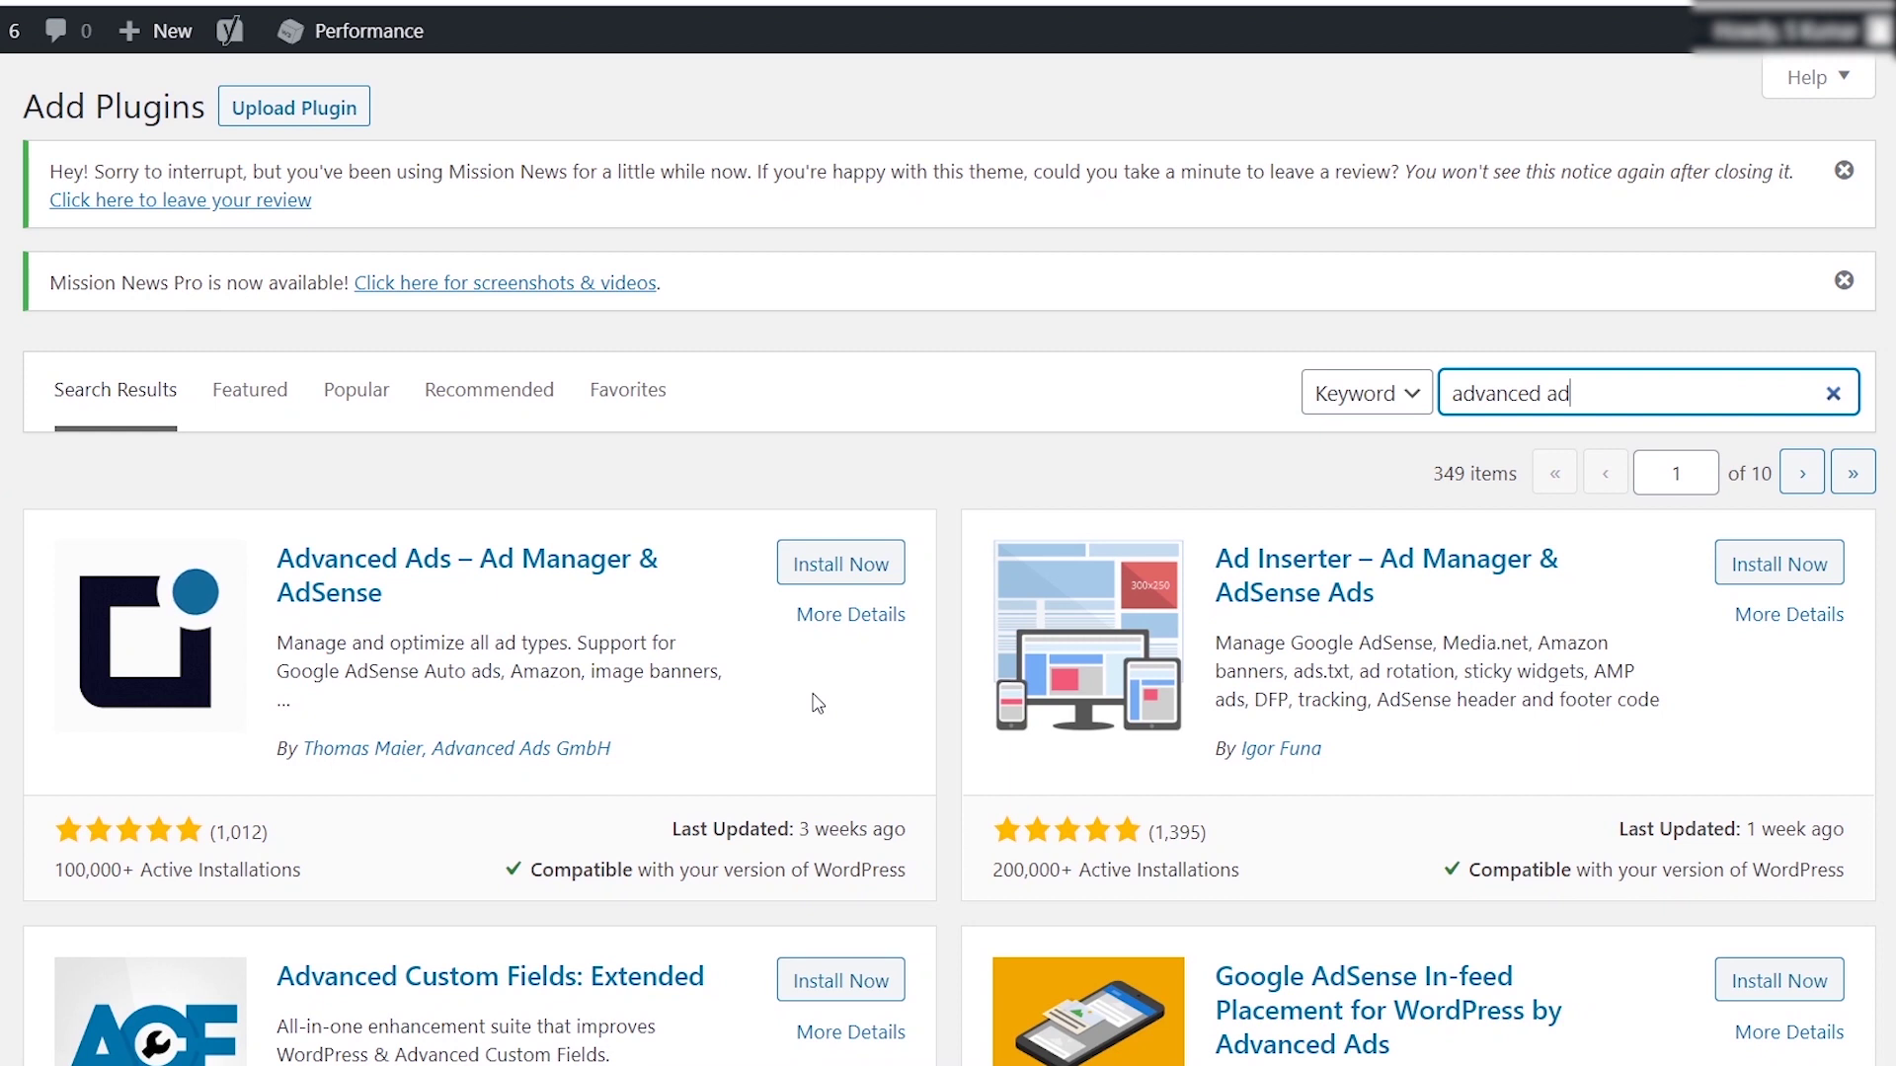
- Replace the plugin search with "site kit" and install Site Kit by Google
key(ctrl+a)
key(BackSpace)
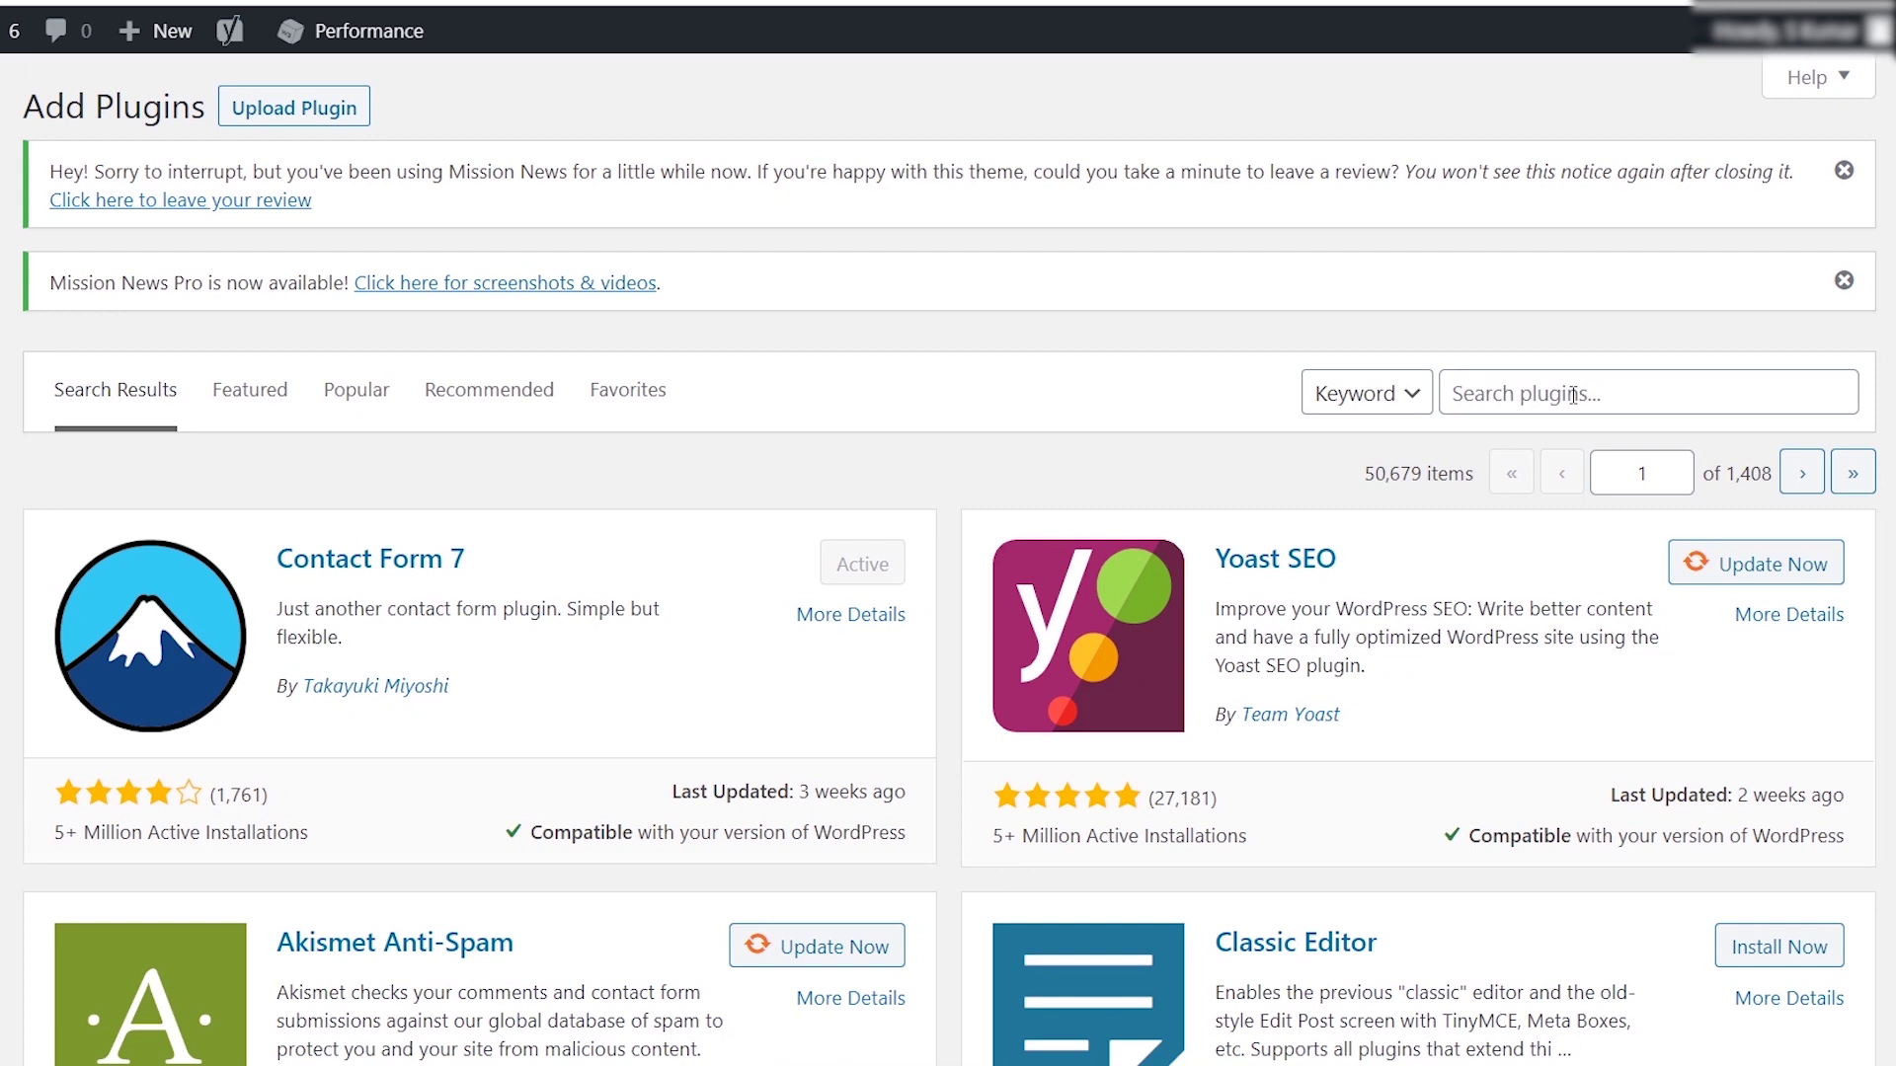
click(1515, 393)
text(site kit)
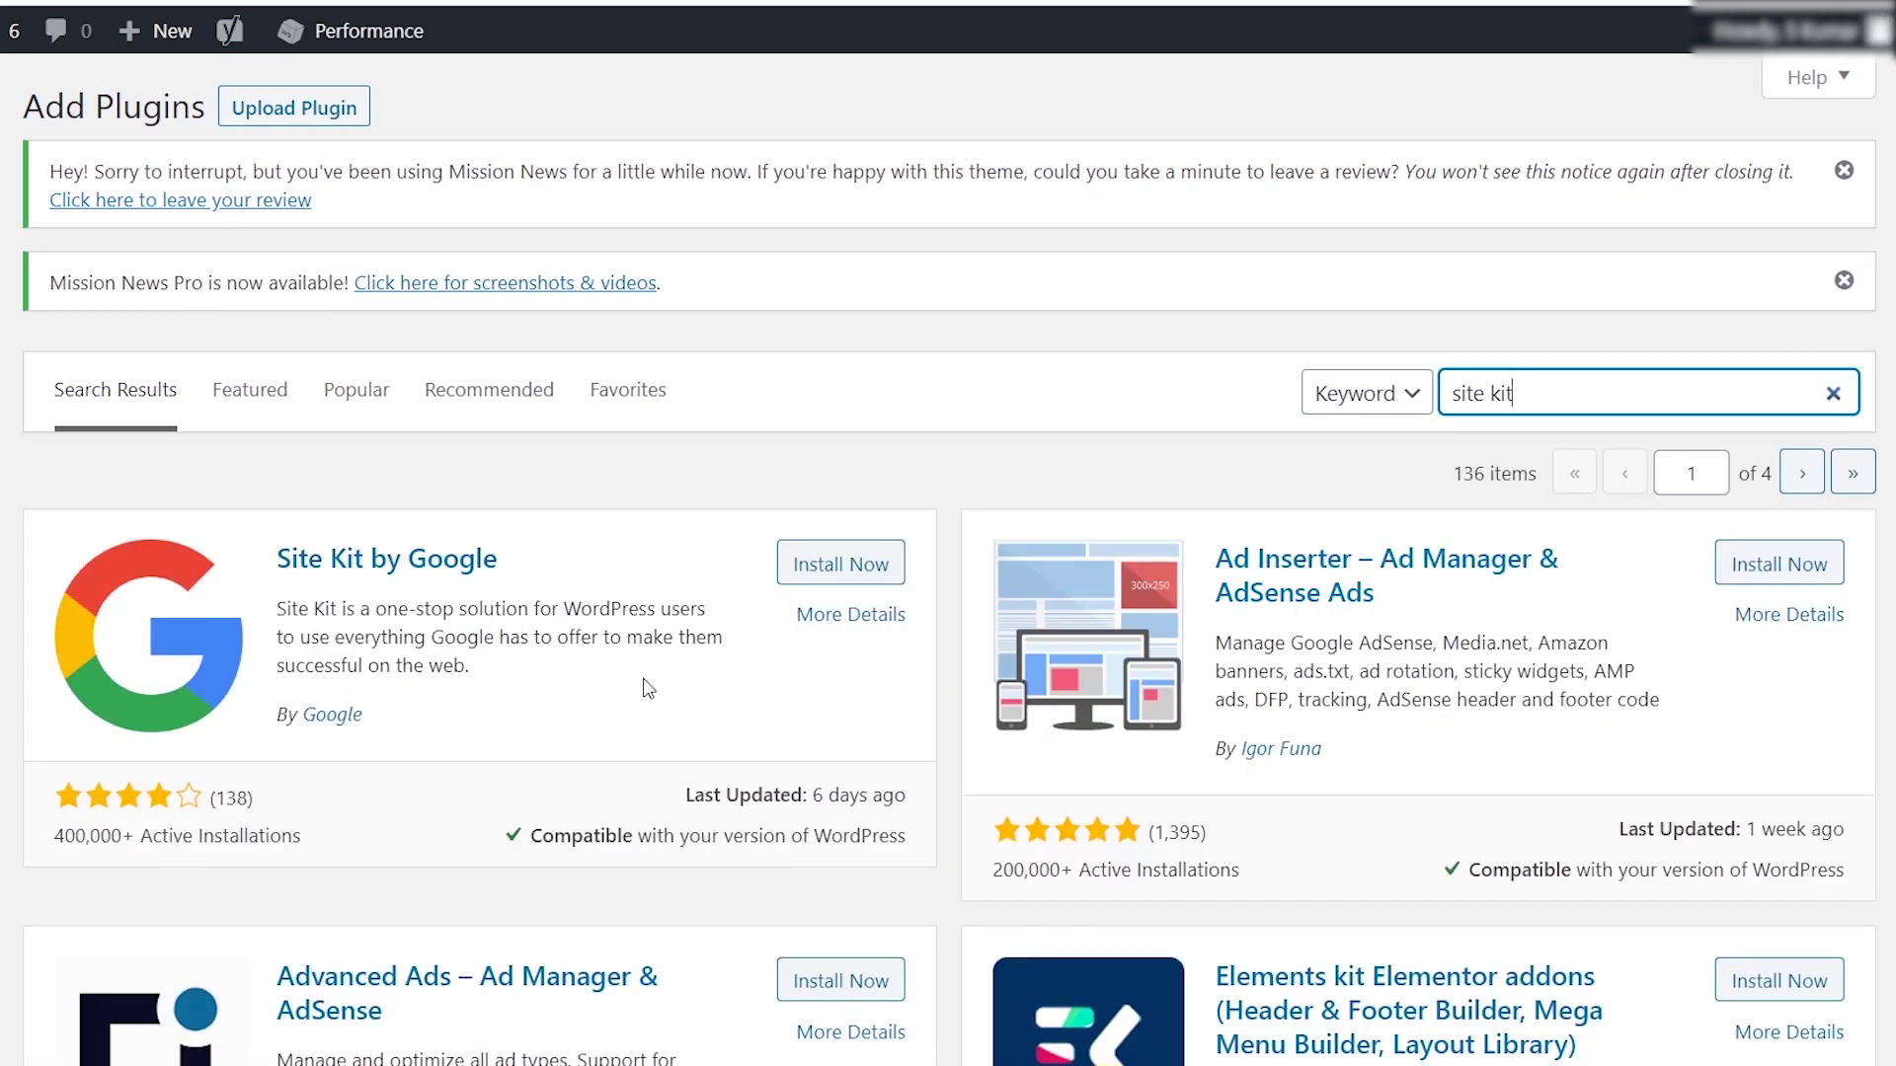
click(821, 577)
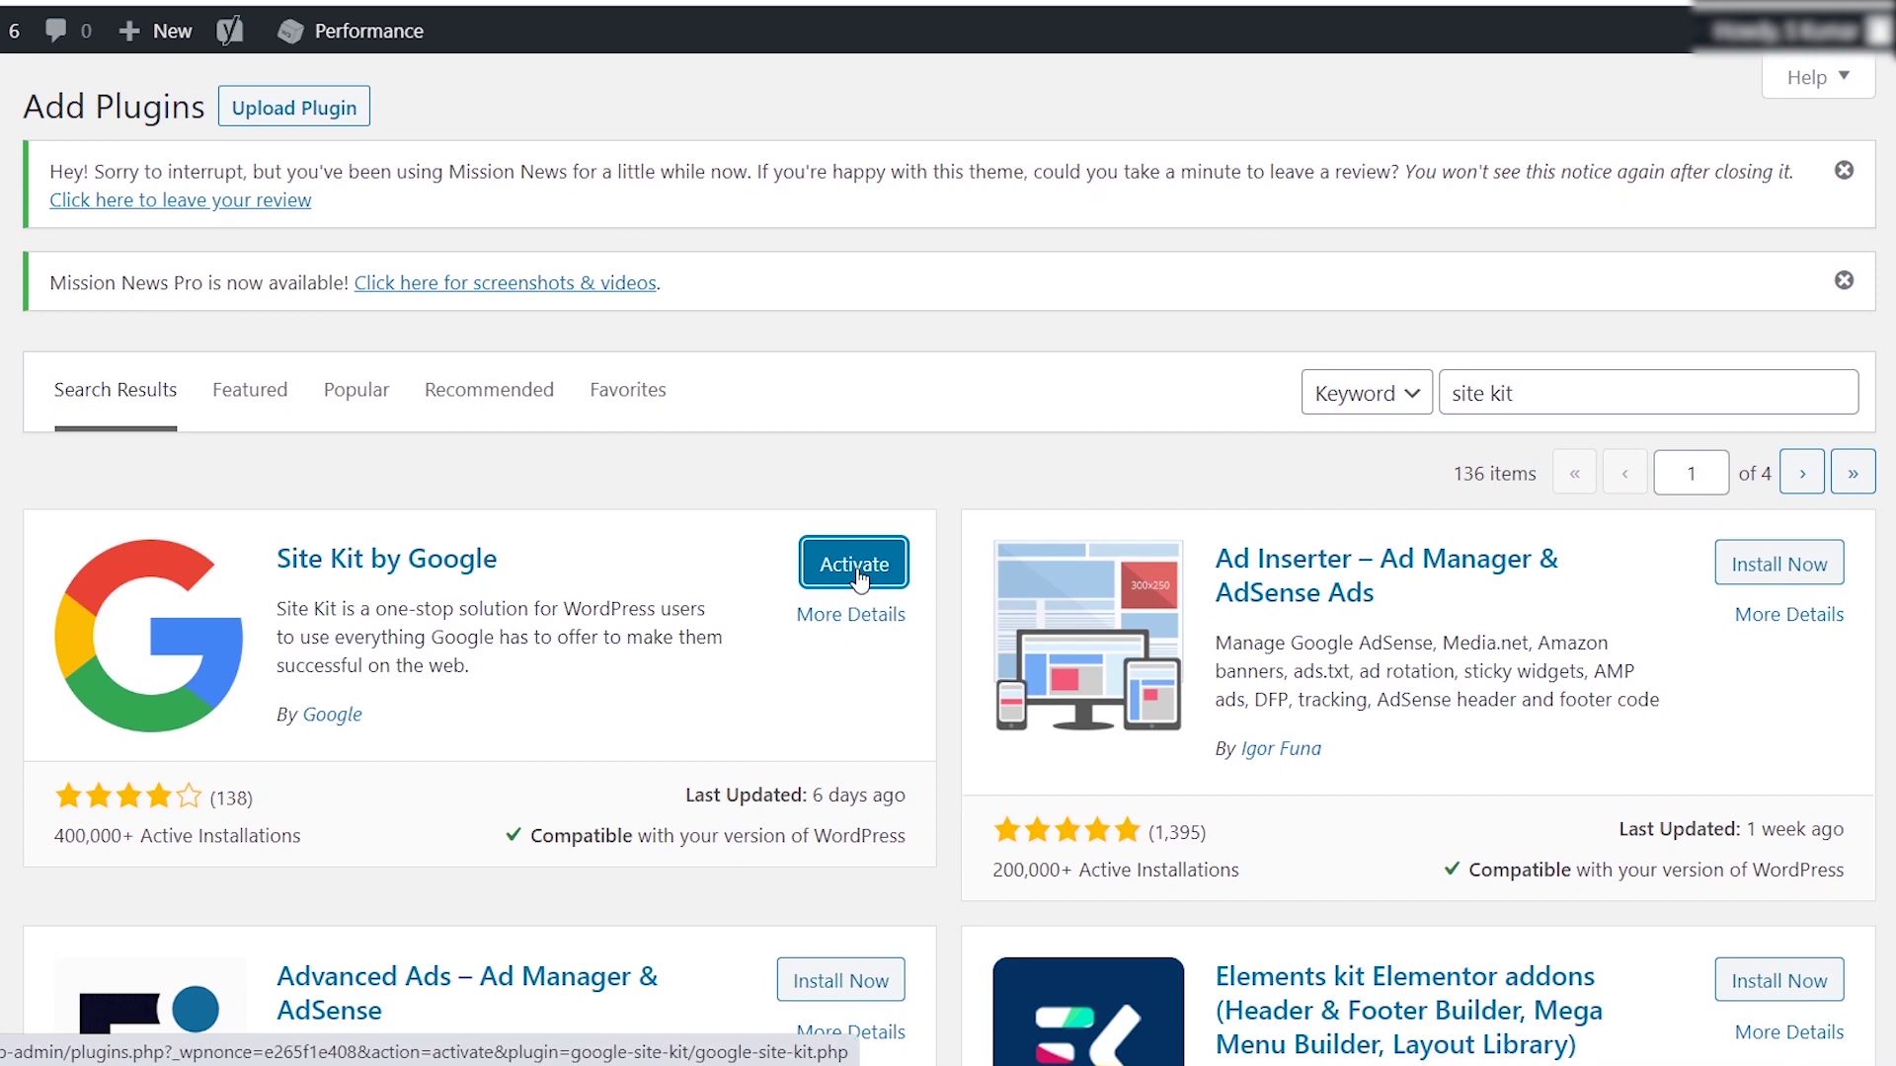
- Activate Site Kit by Google, start its setup and sign in with the site owner's Google account to connect Search Console
click(855, 567)
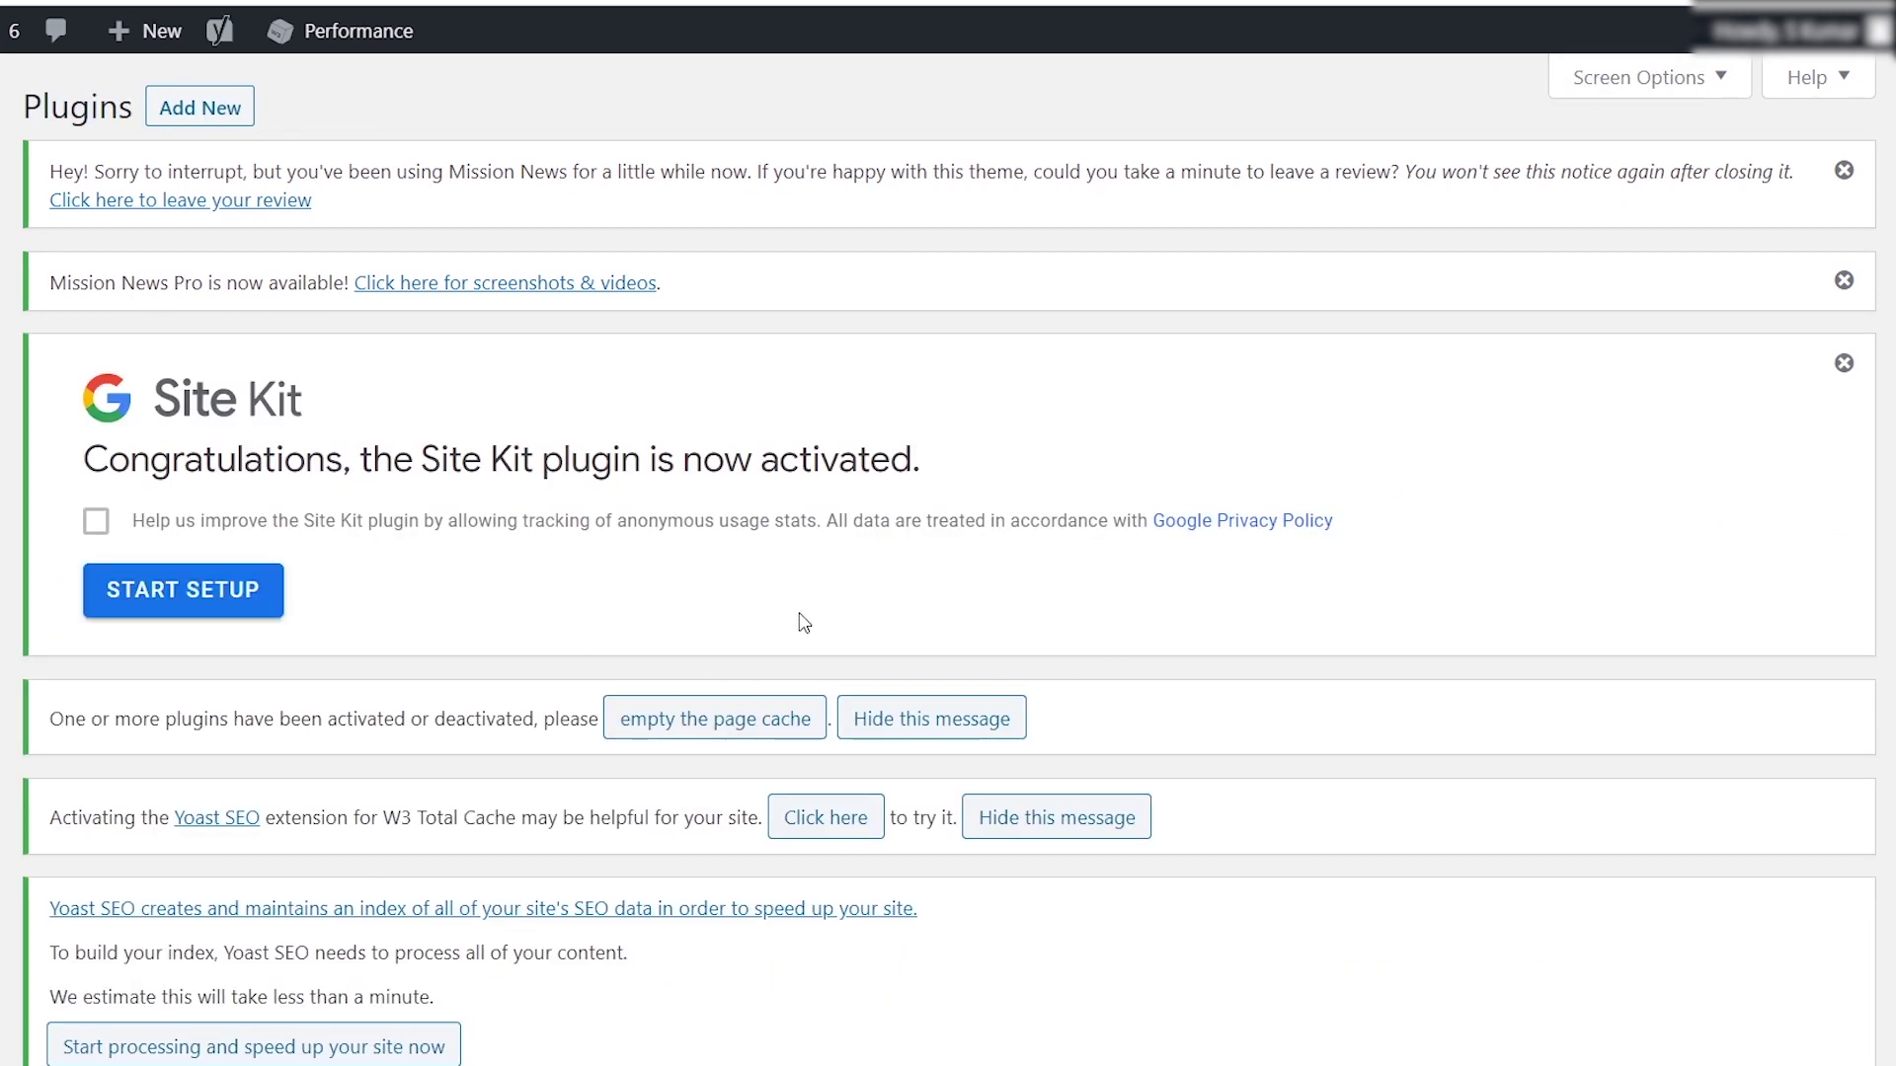
click(207, 608)
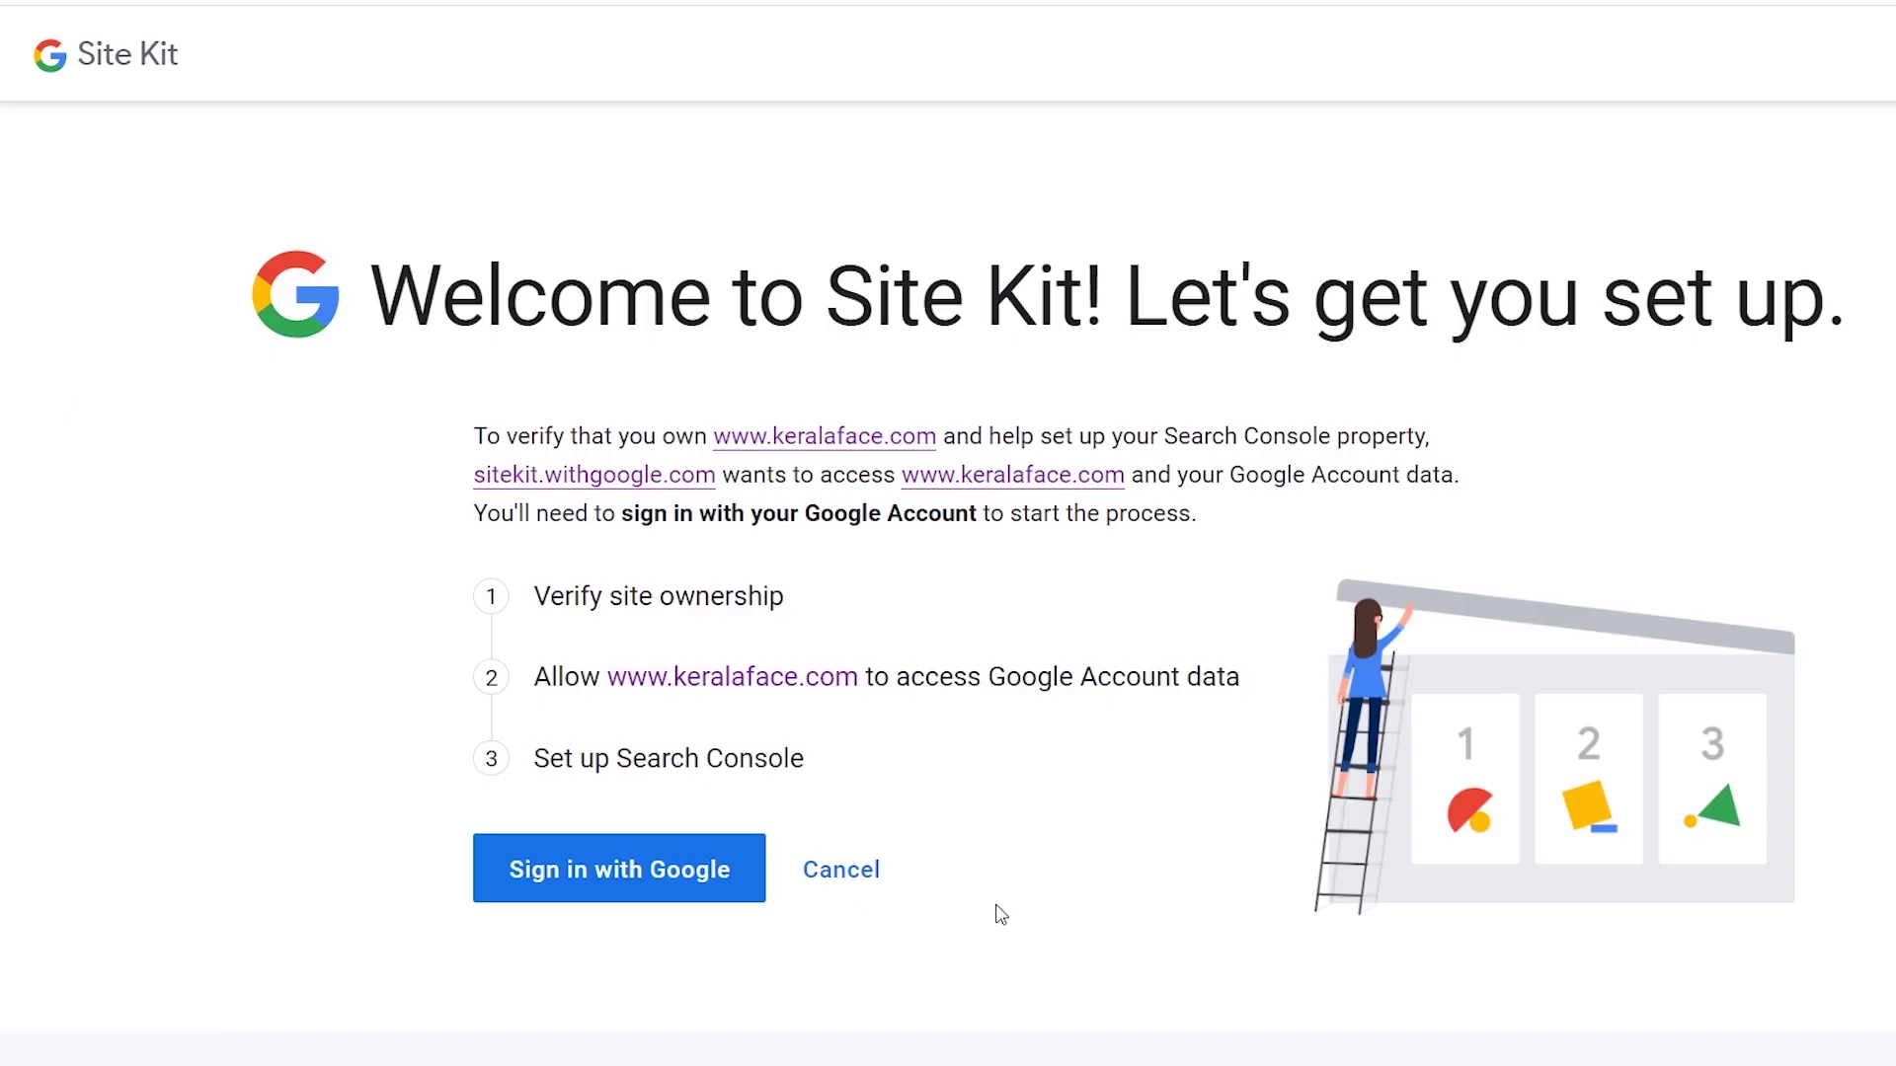
click(649, 882)
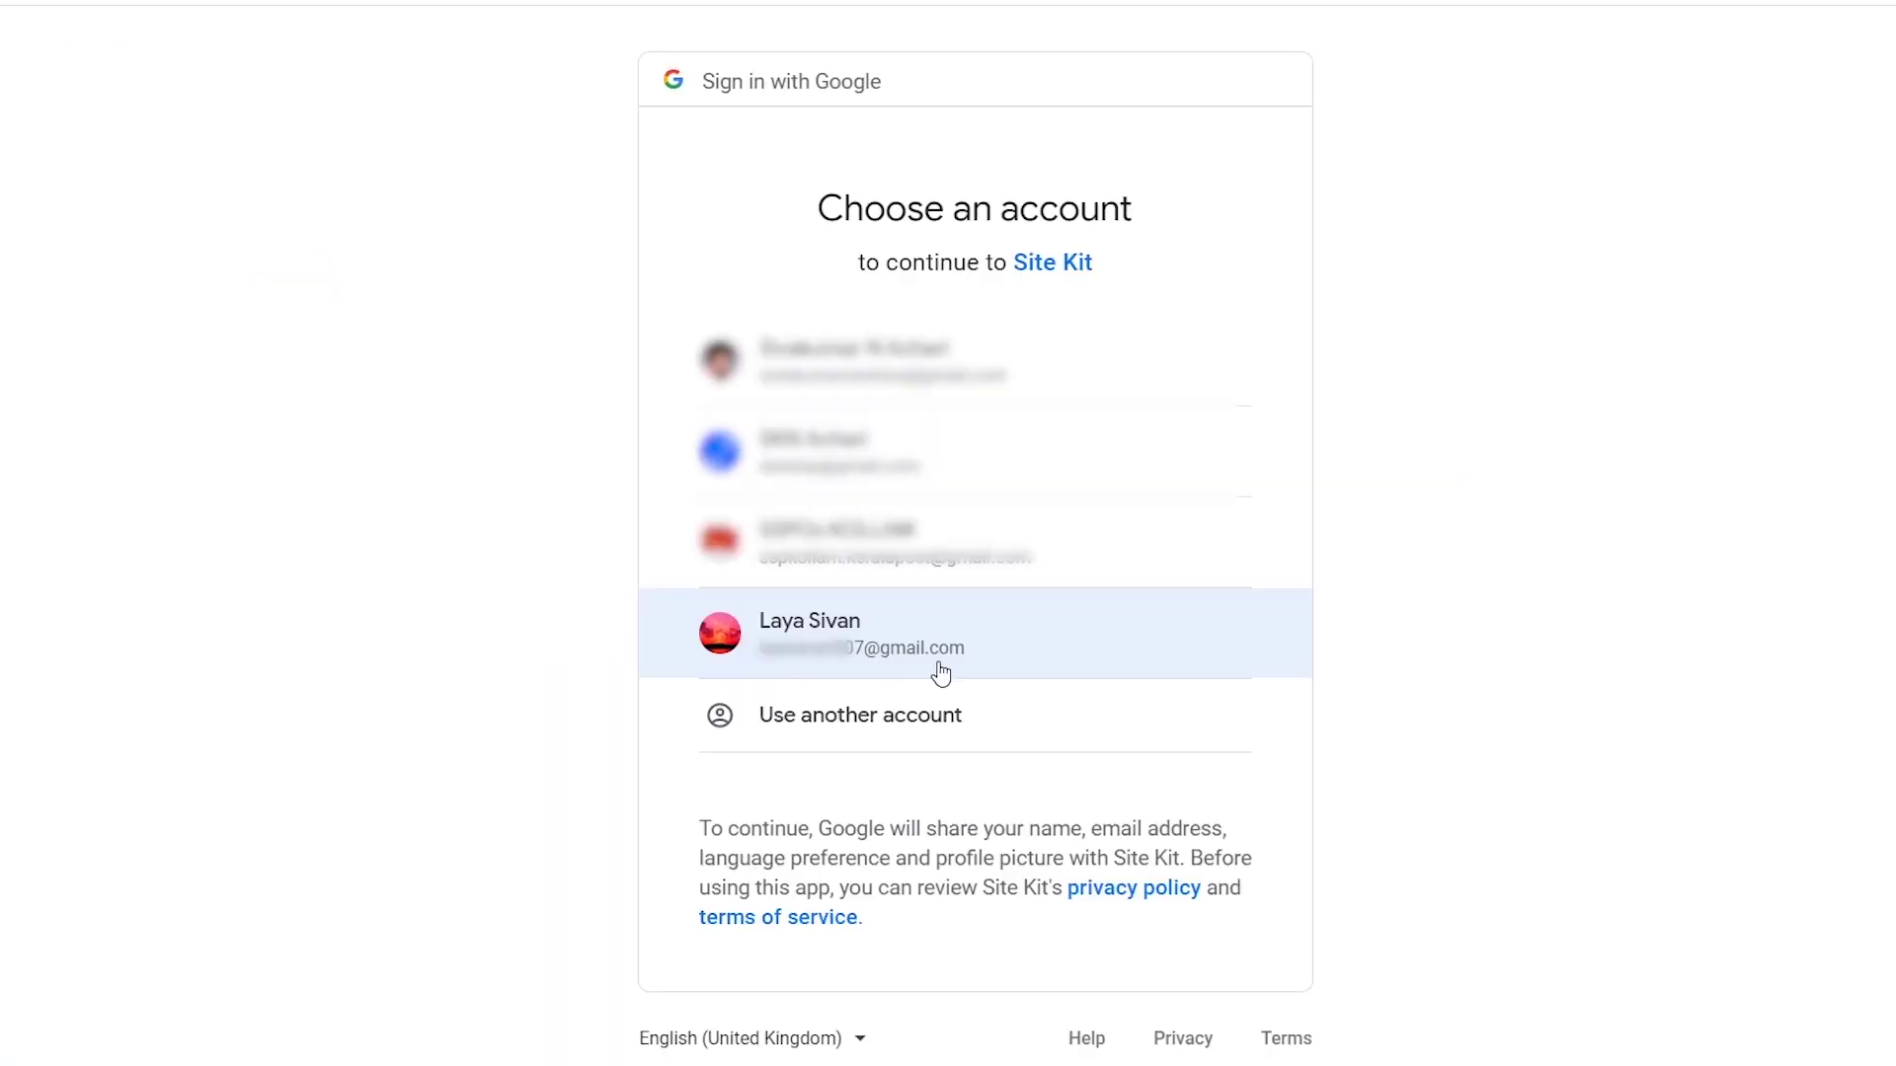
click(911, 650)
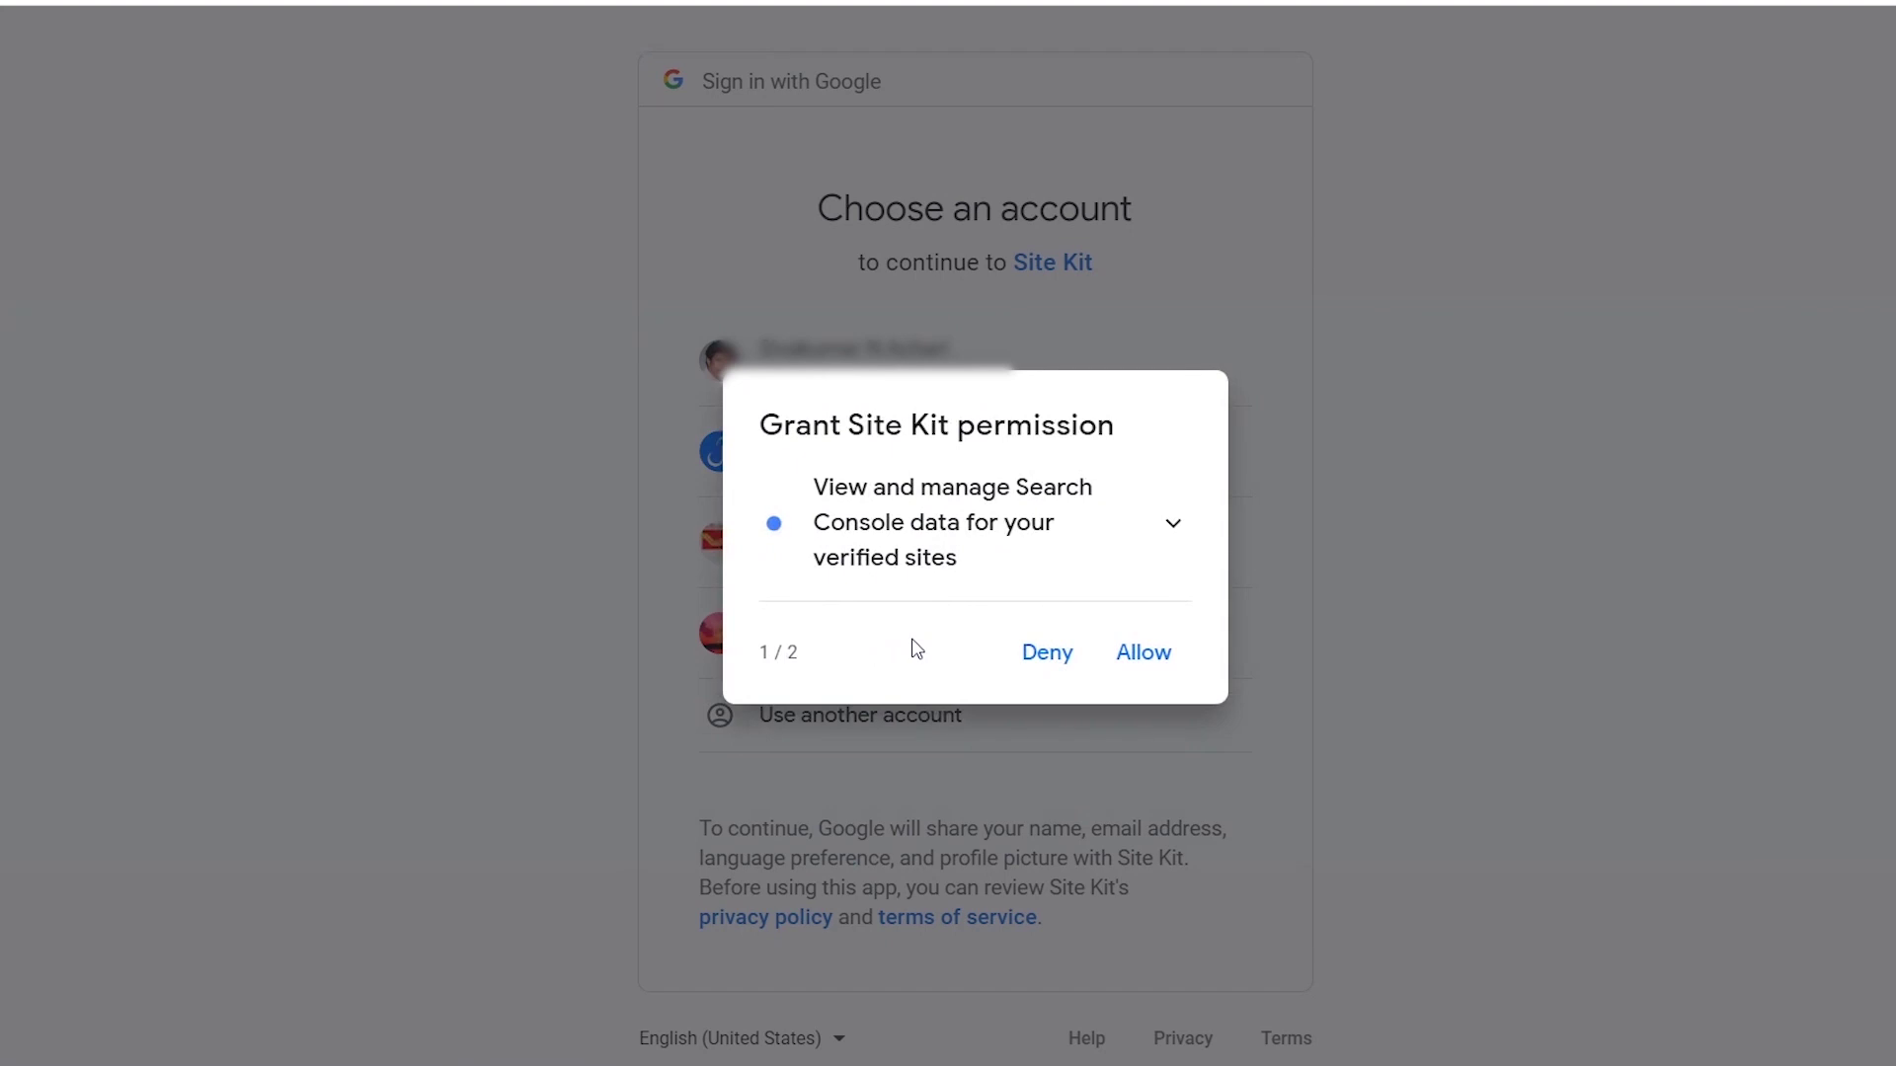
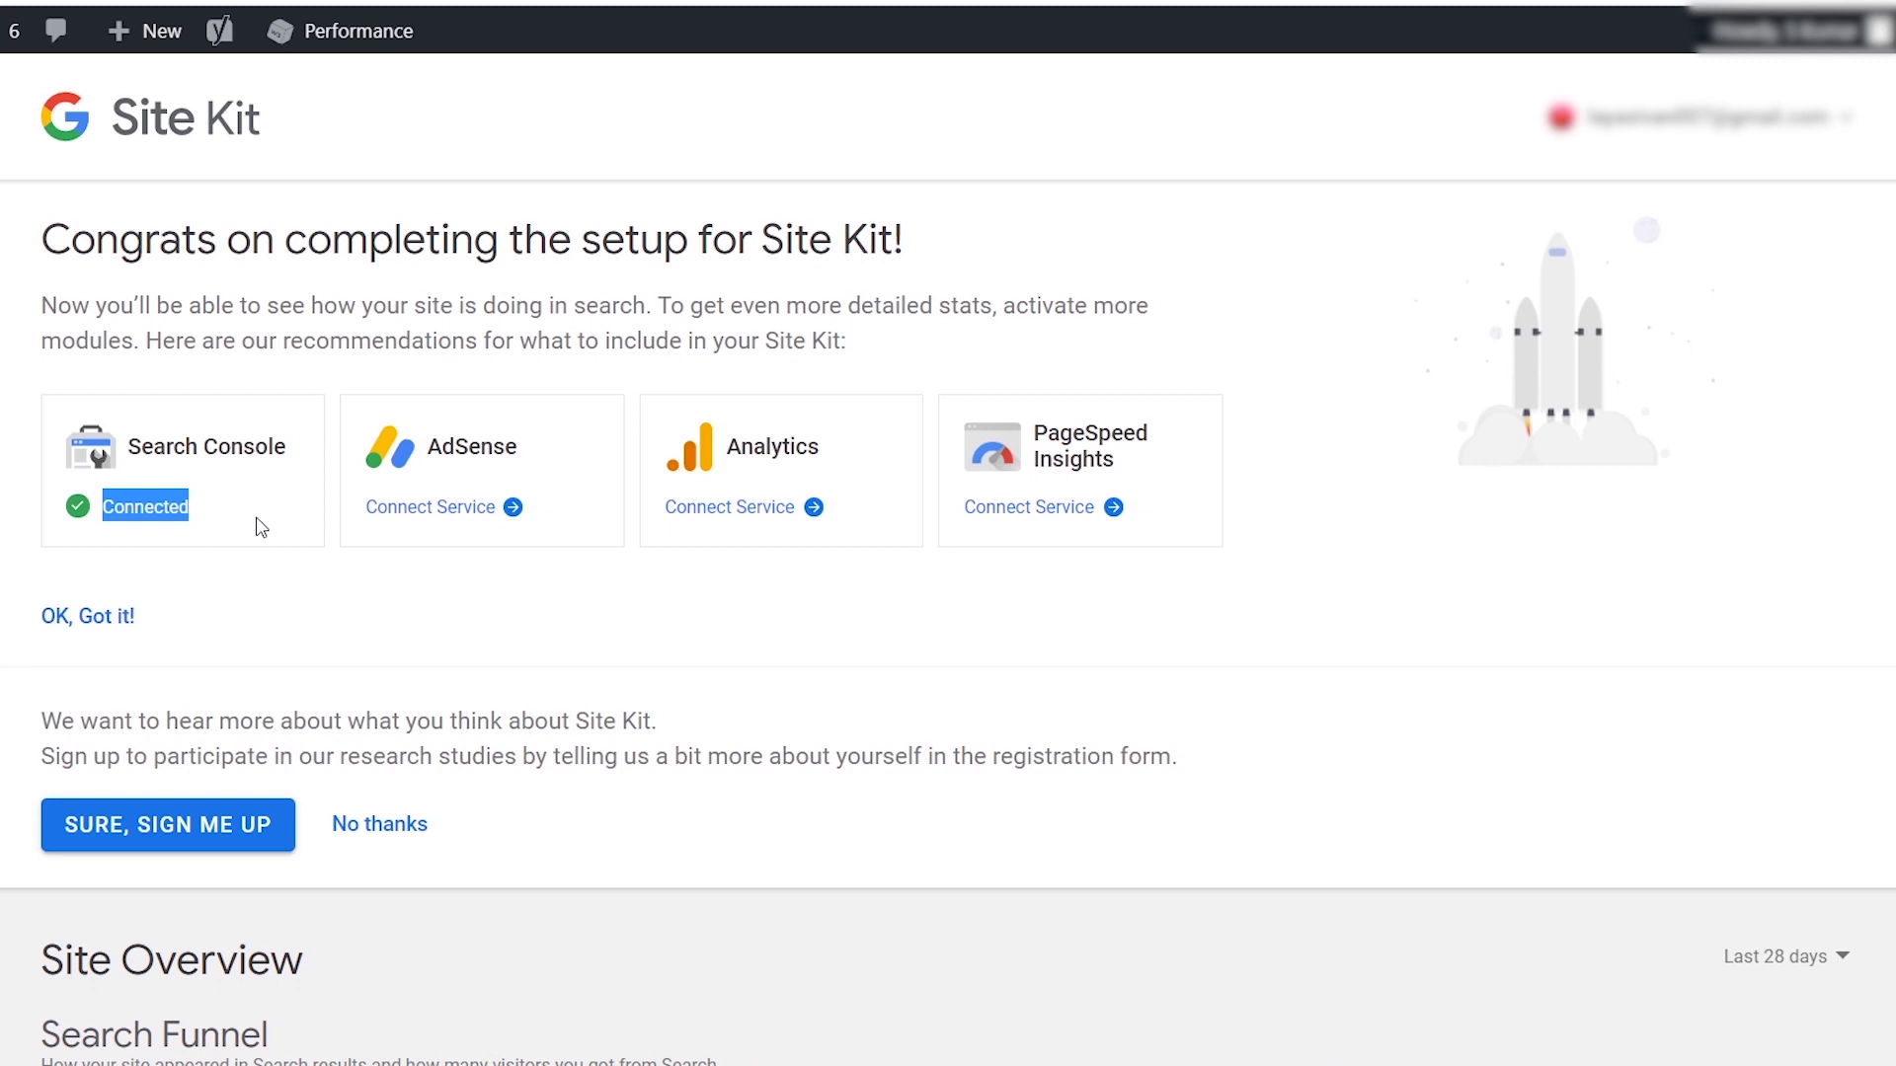
click(259, 529)
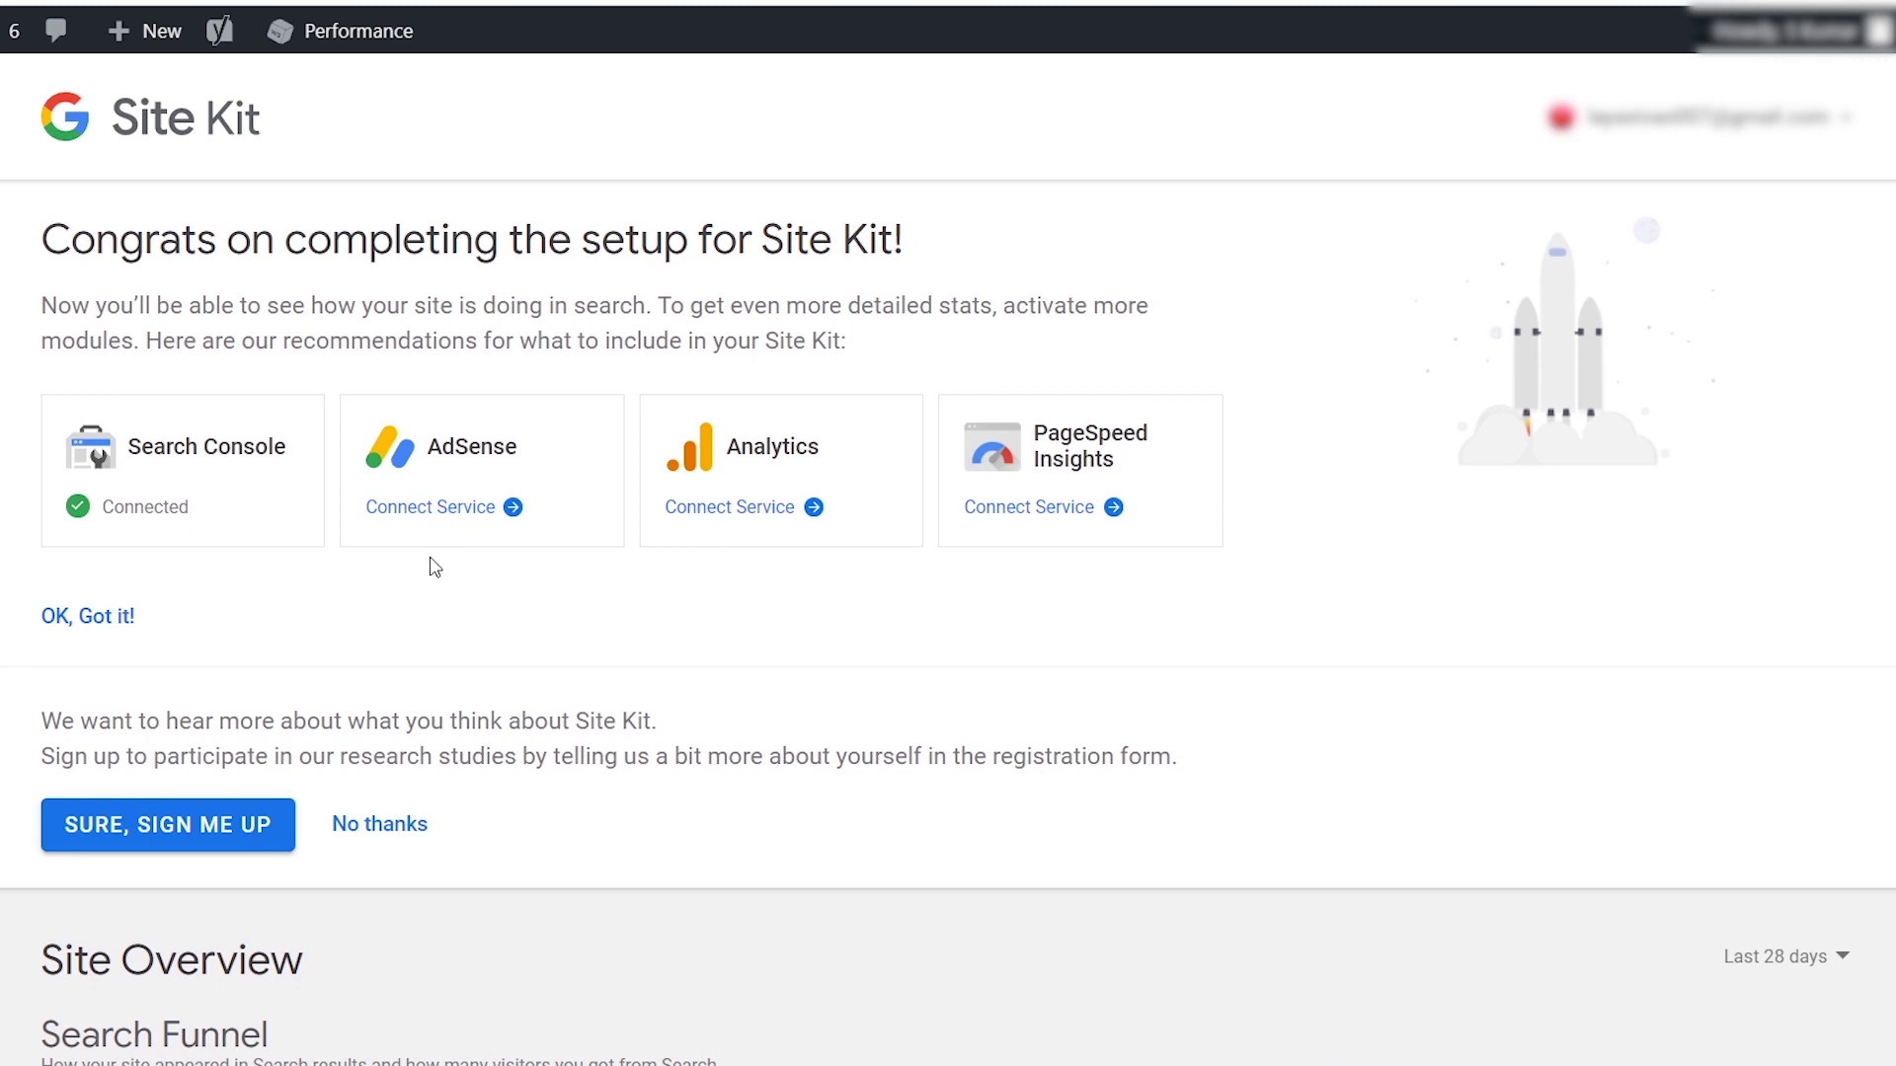
- Connect the AdSense service in Site Kit with the same Google account and allow Site Kit to view the AdSense data
click(443, 515)
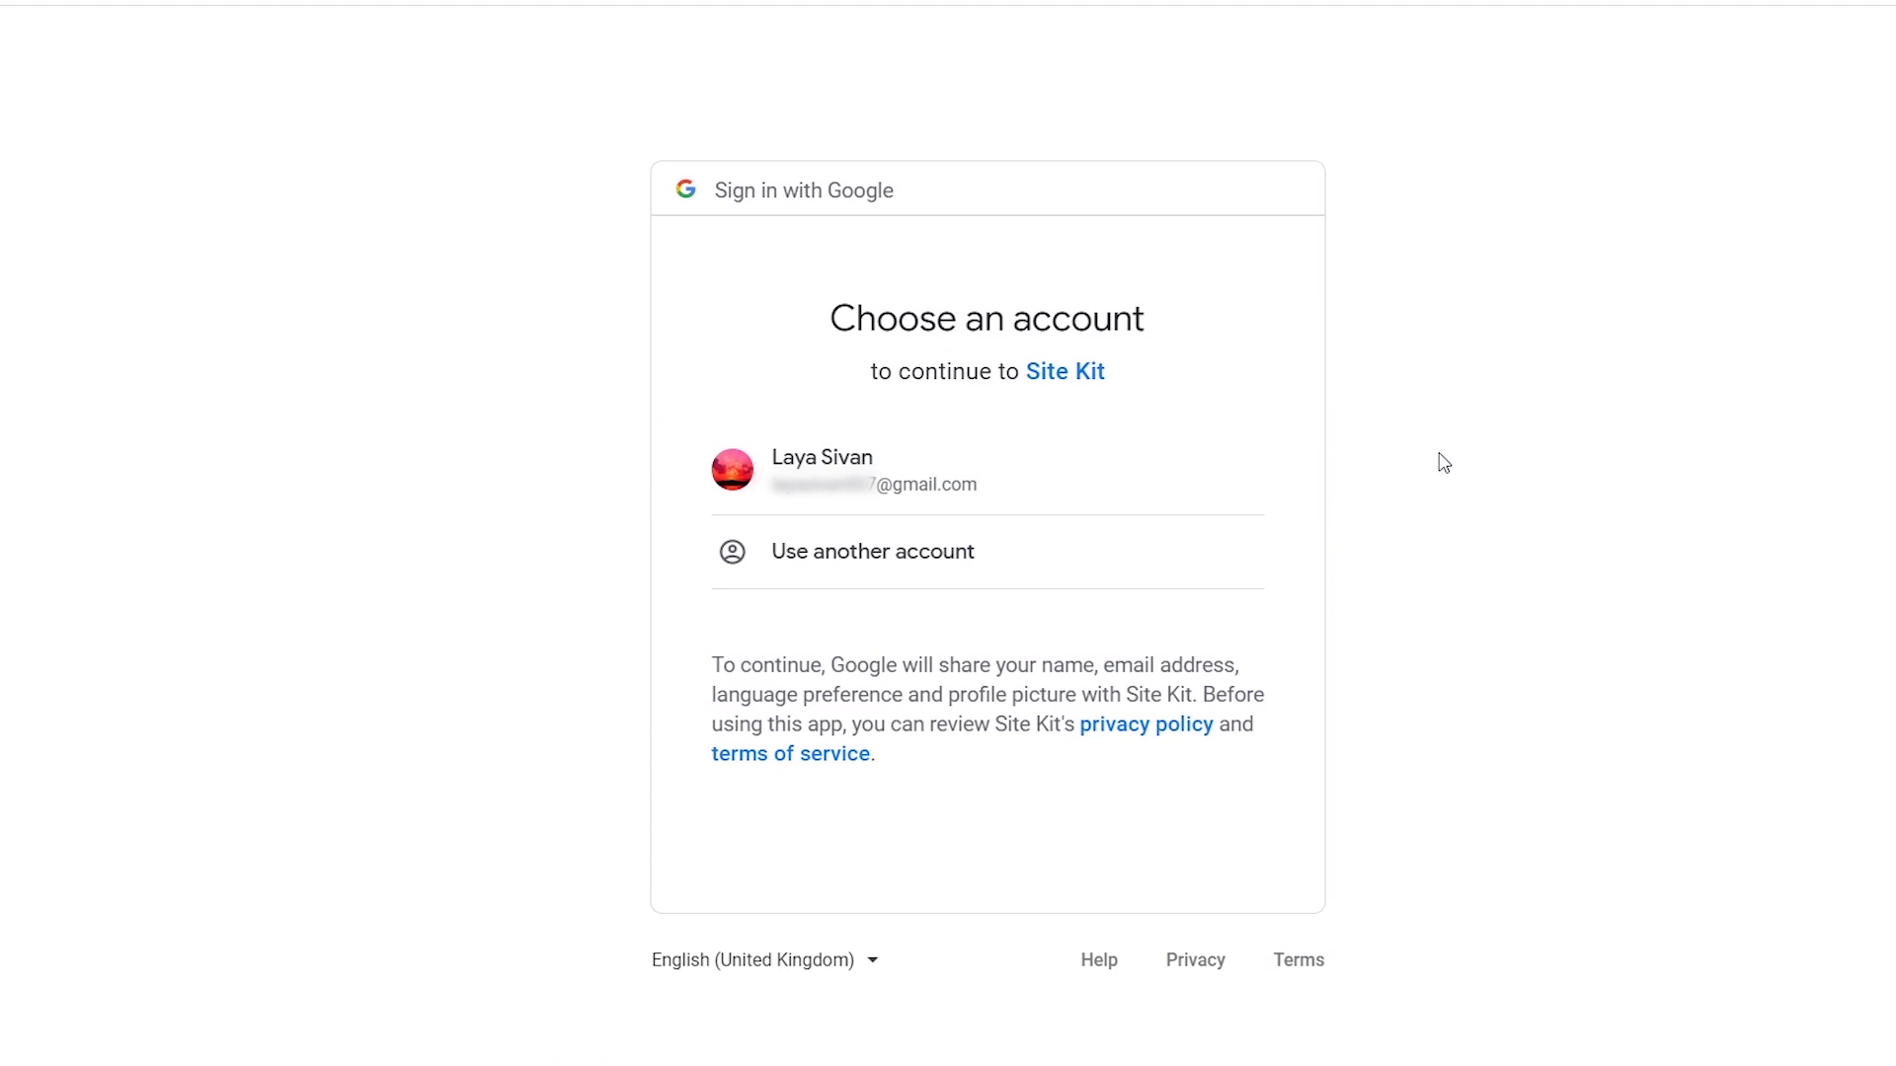
click(898, 464)
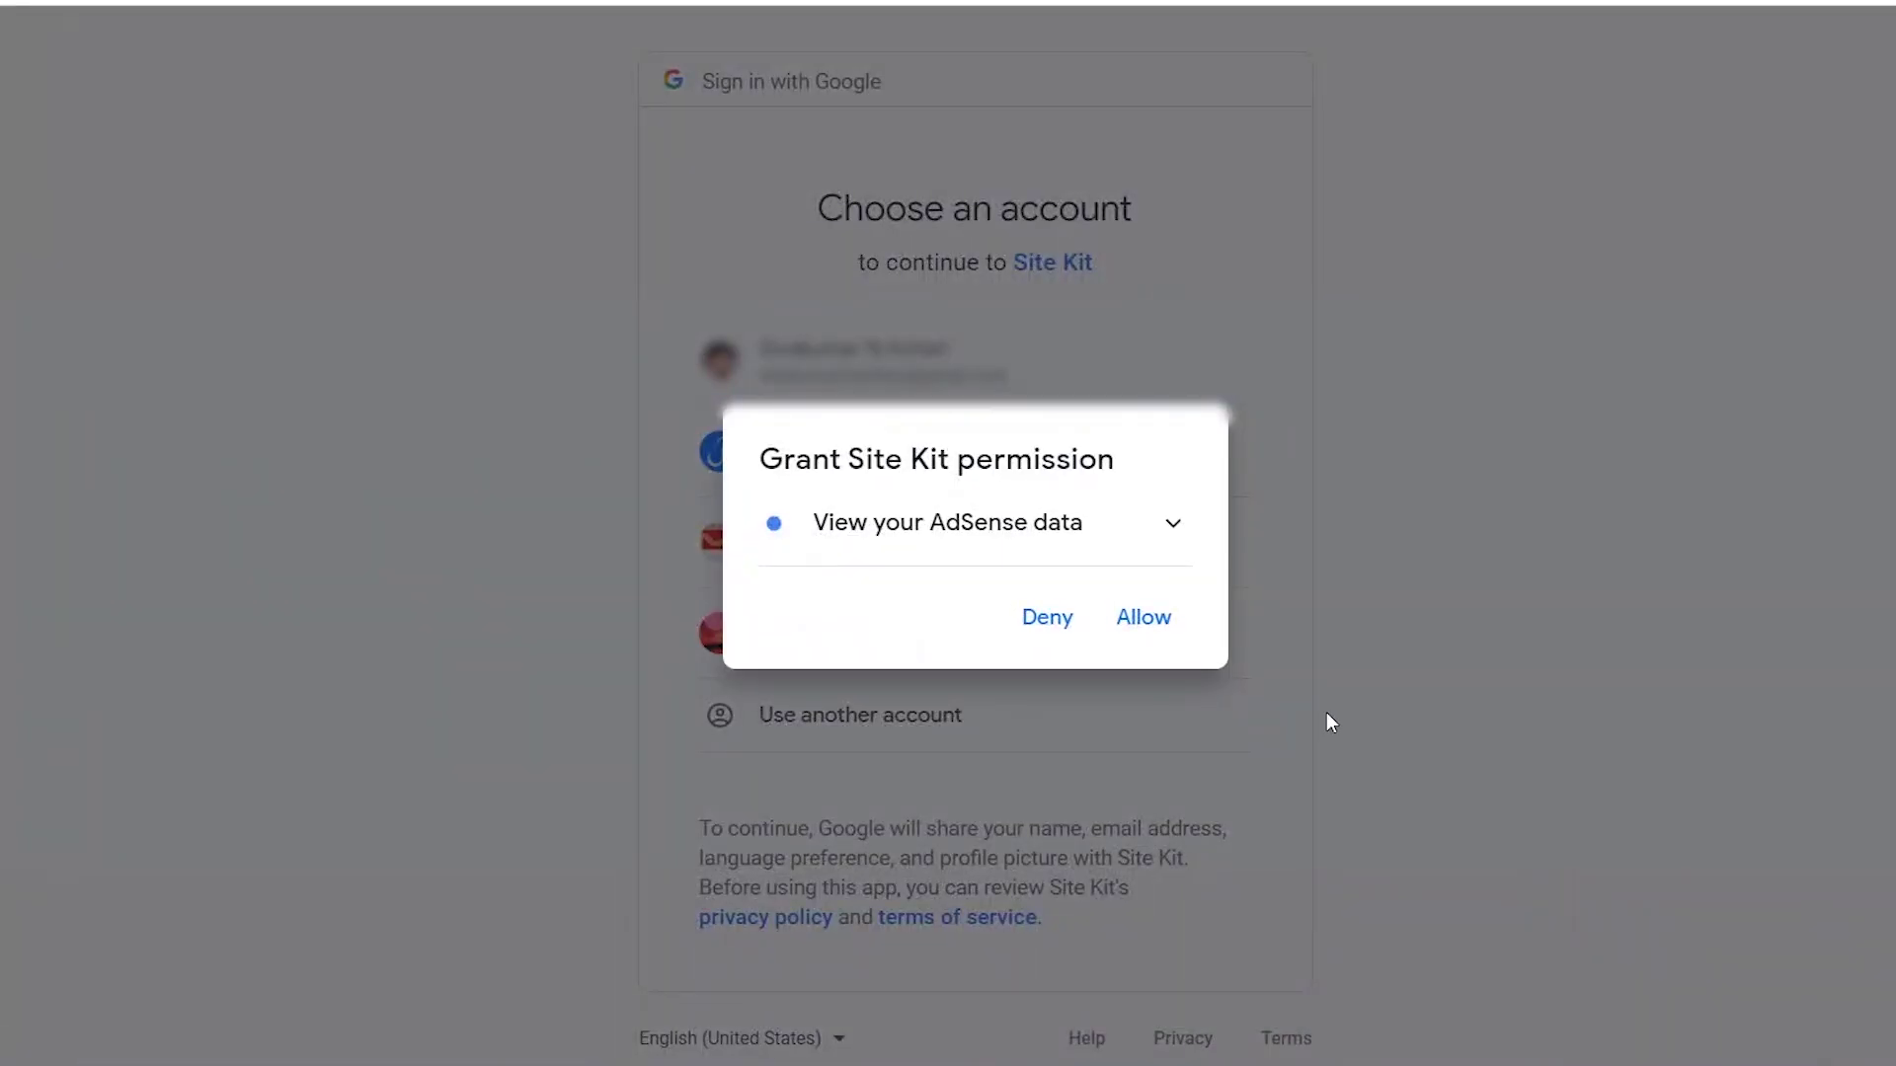
click(1143, 632)
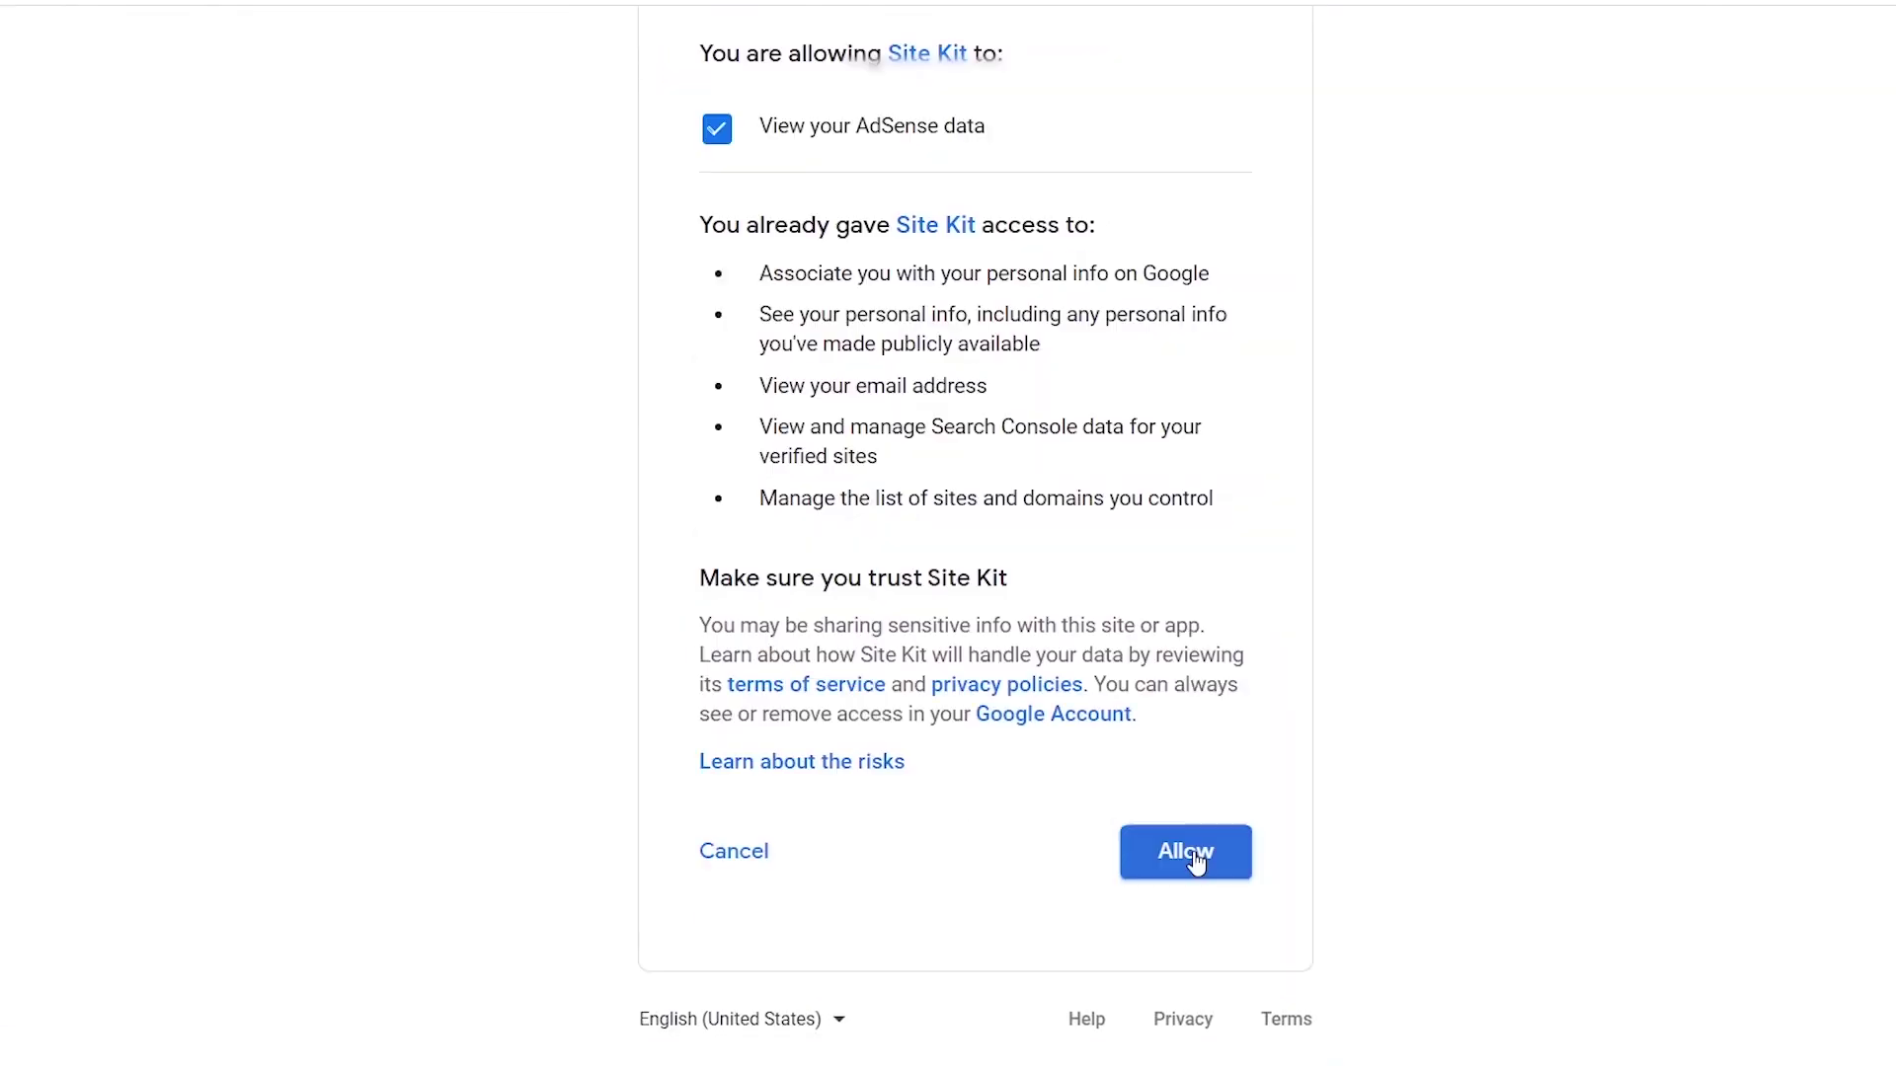
click(1189, 855)
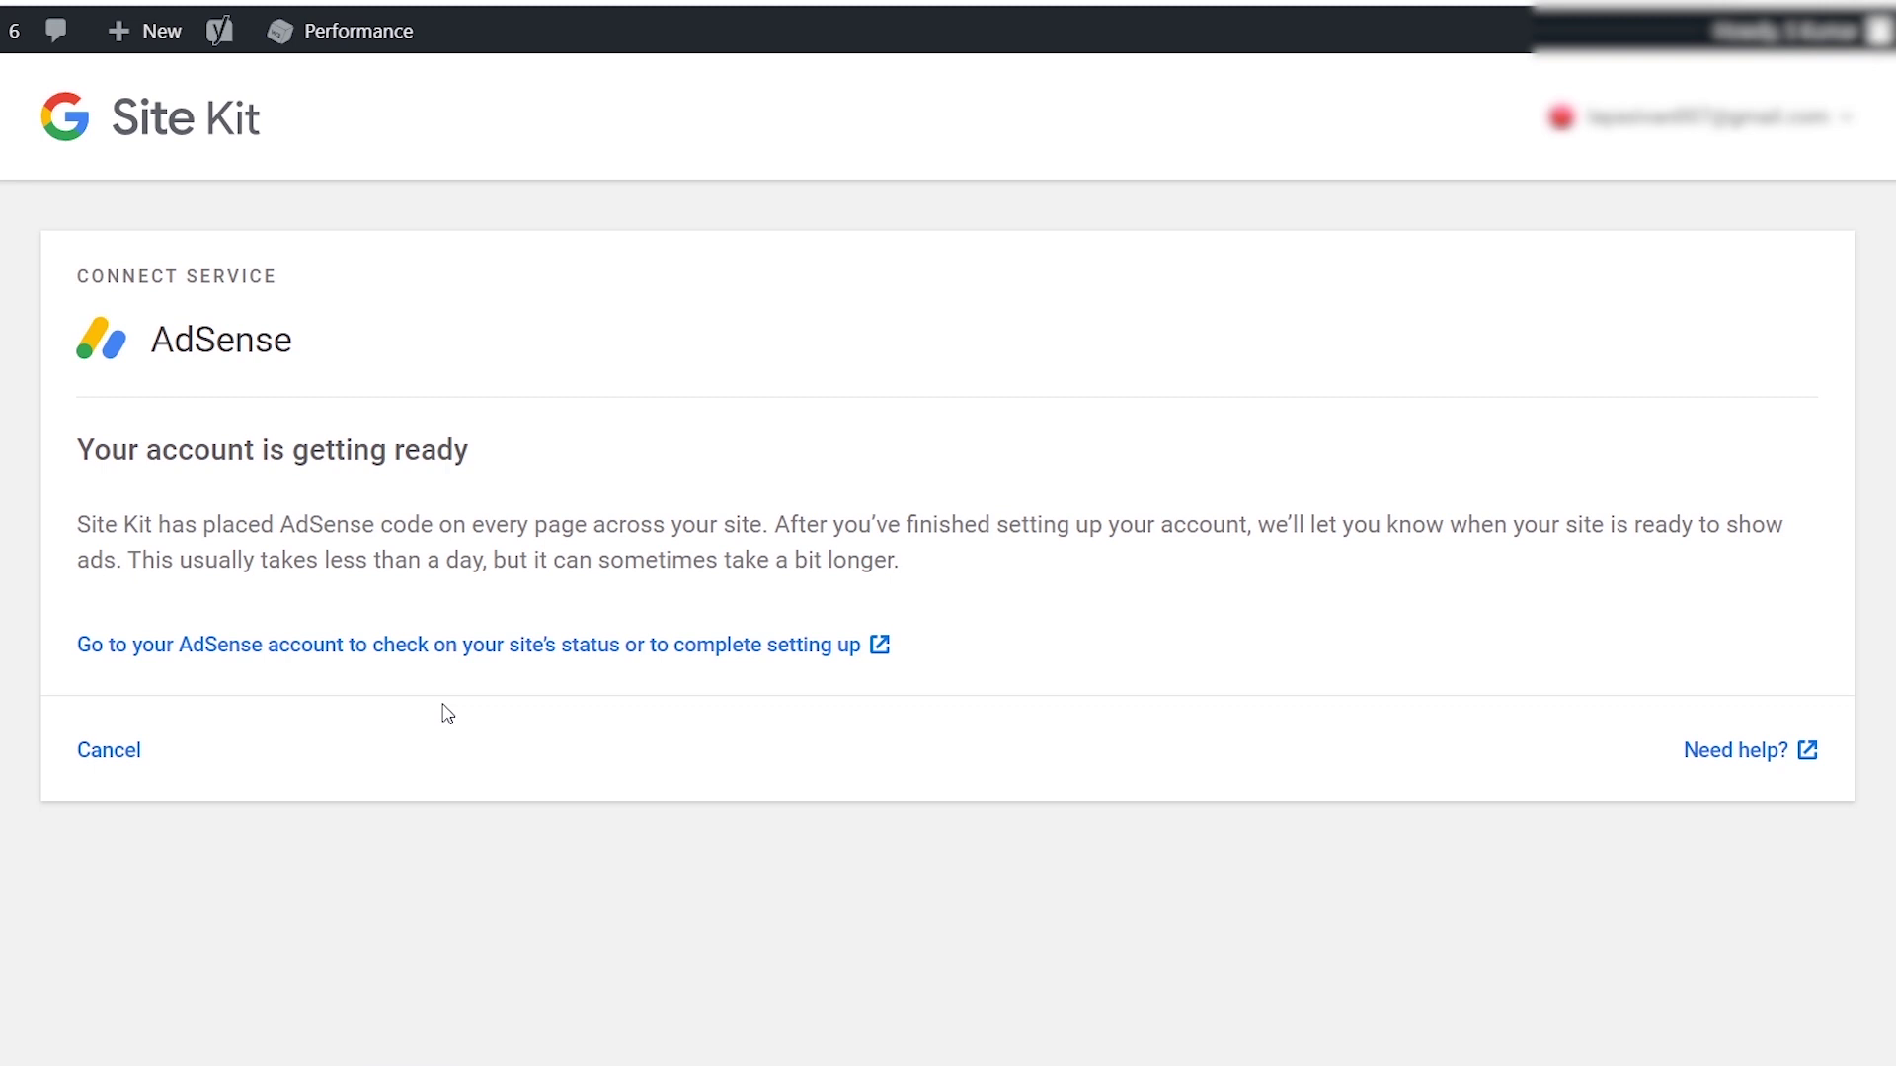
- Go to the AdSense account from Site Kit, declare the code pasted into the site, and submit the code check, repeating it once
click(539, 655)
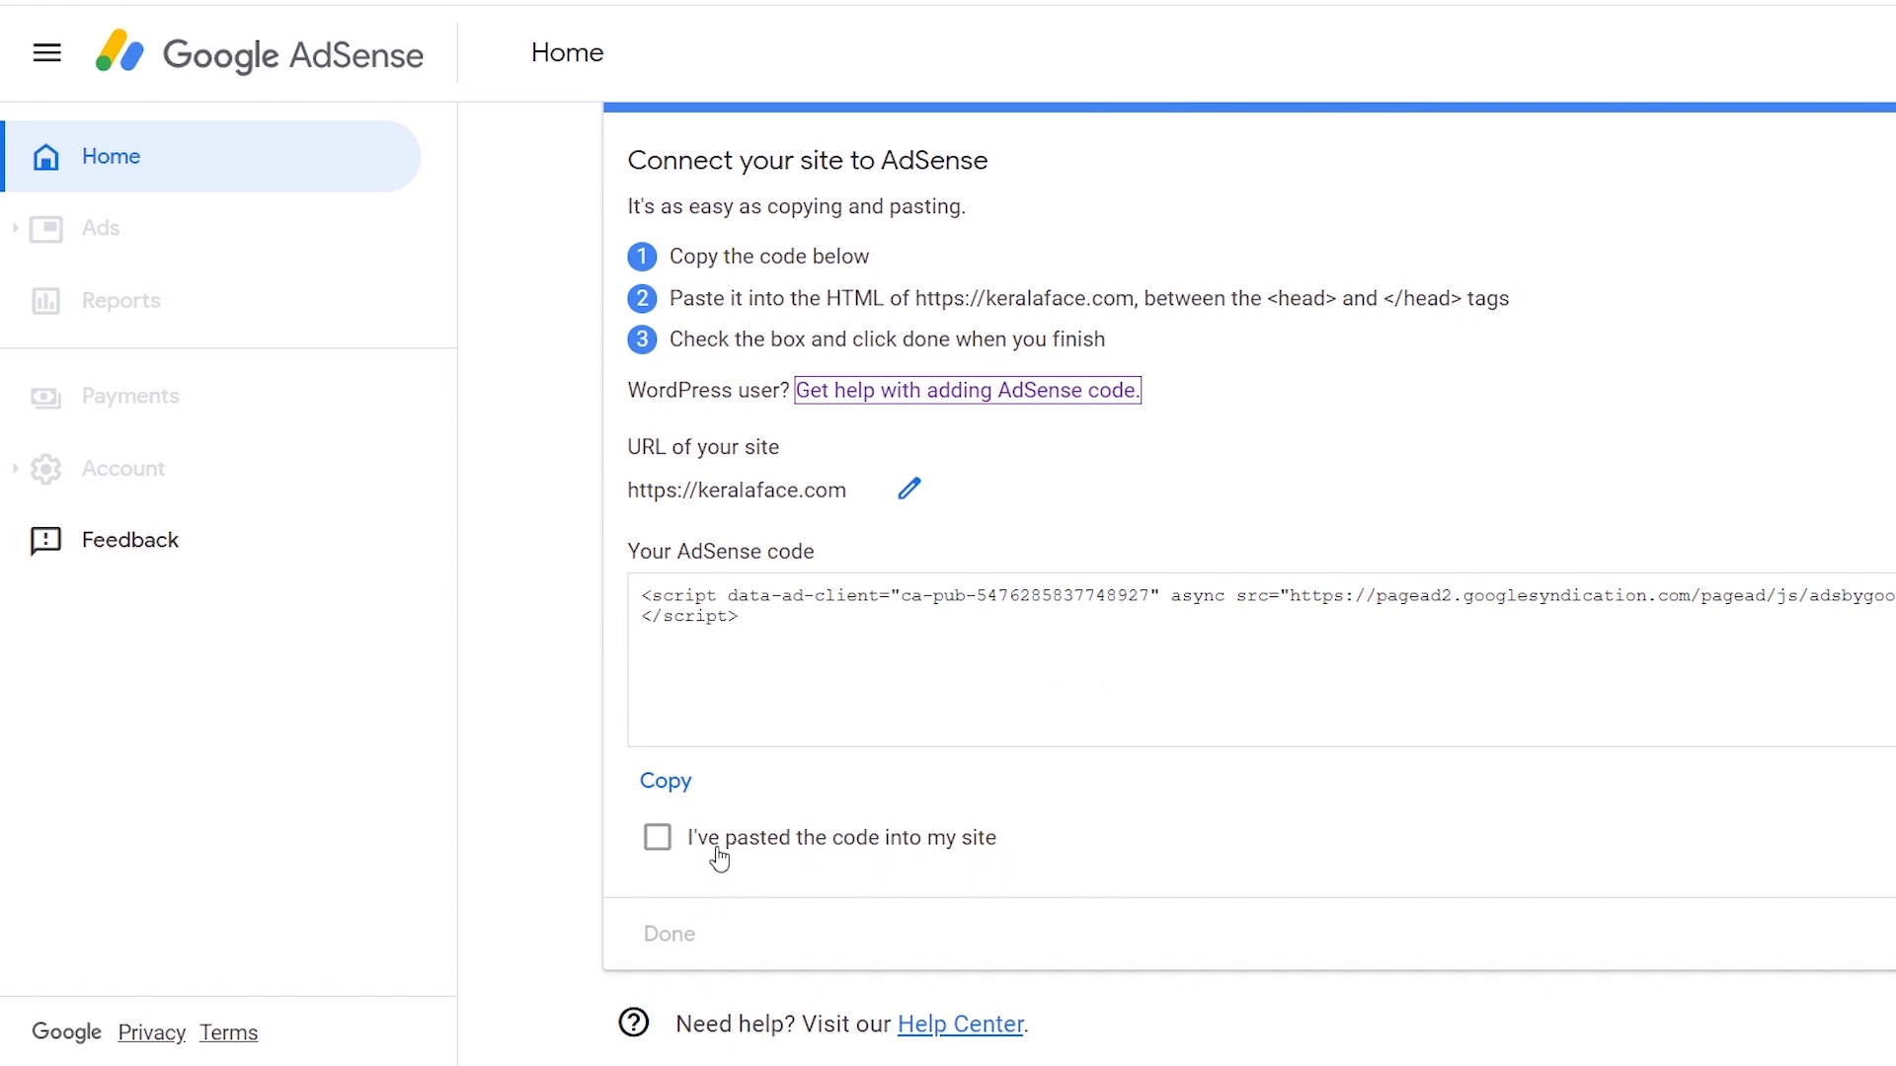
click(656, 840)
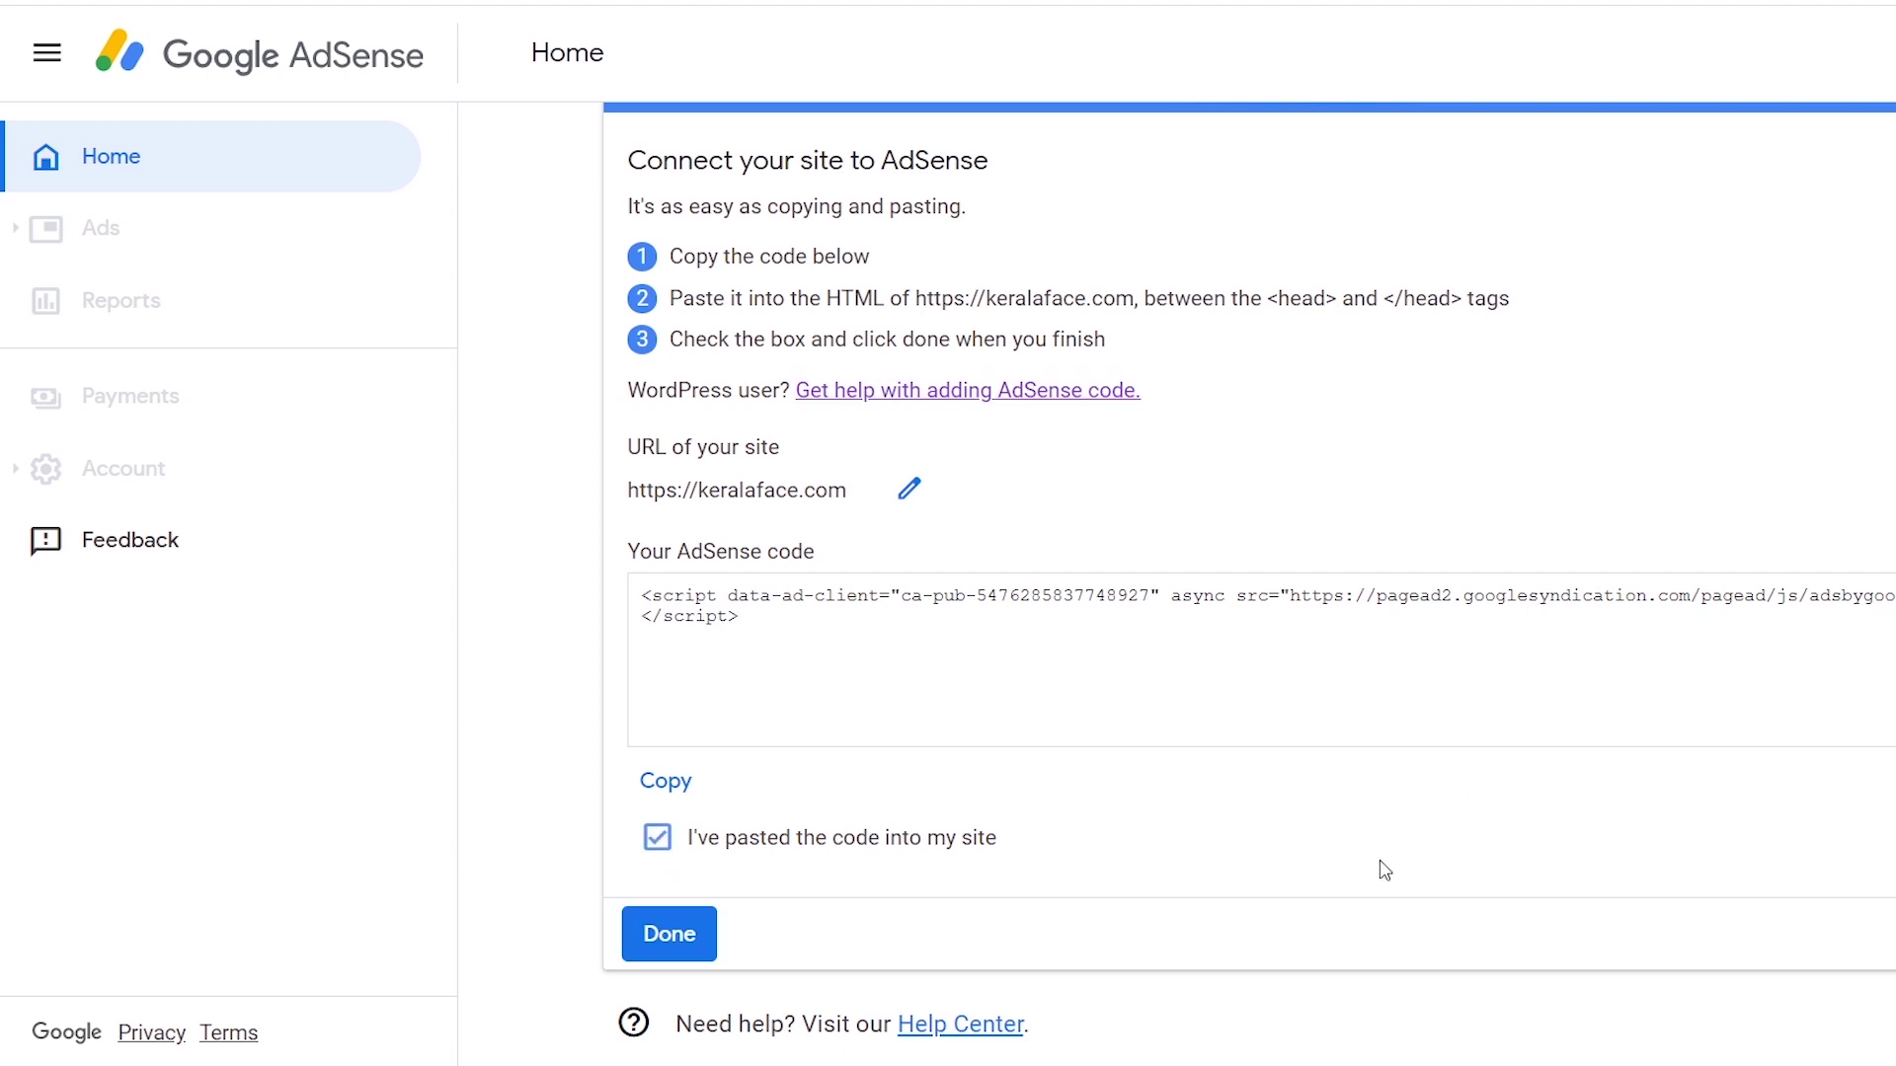
click(691, 935)
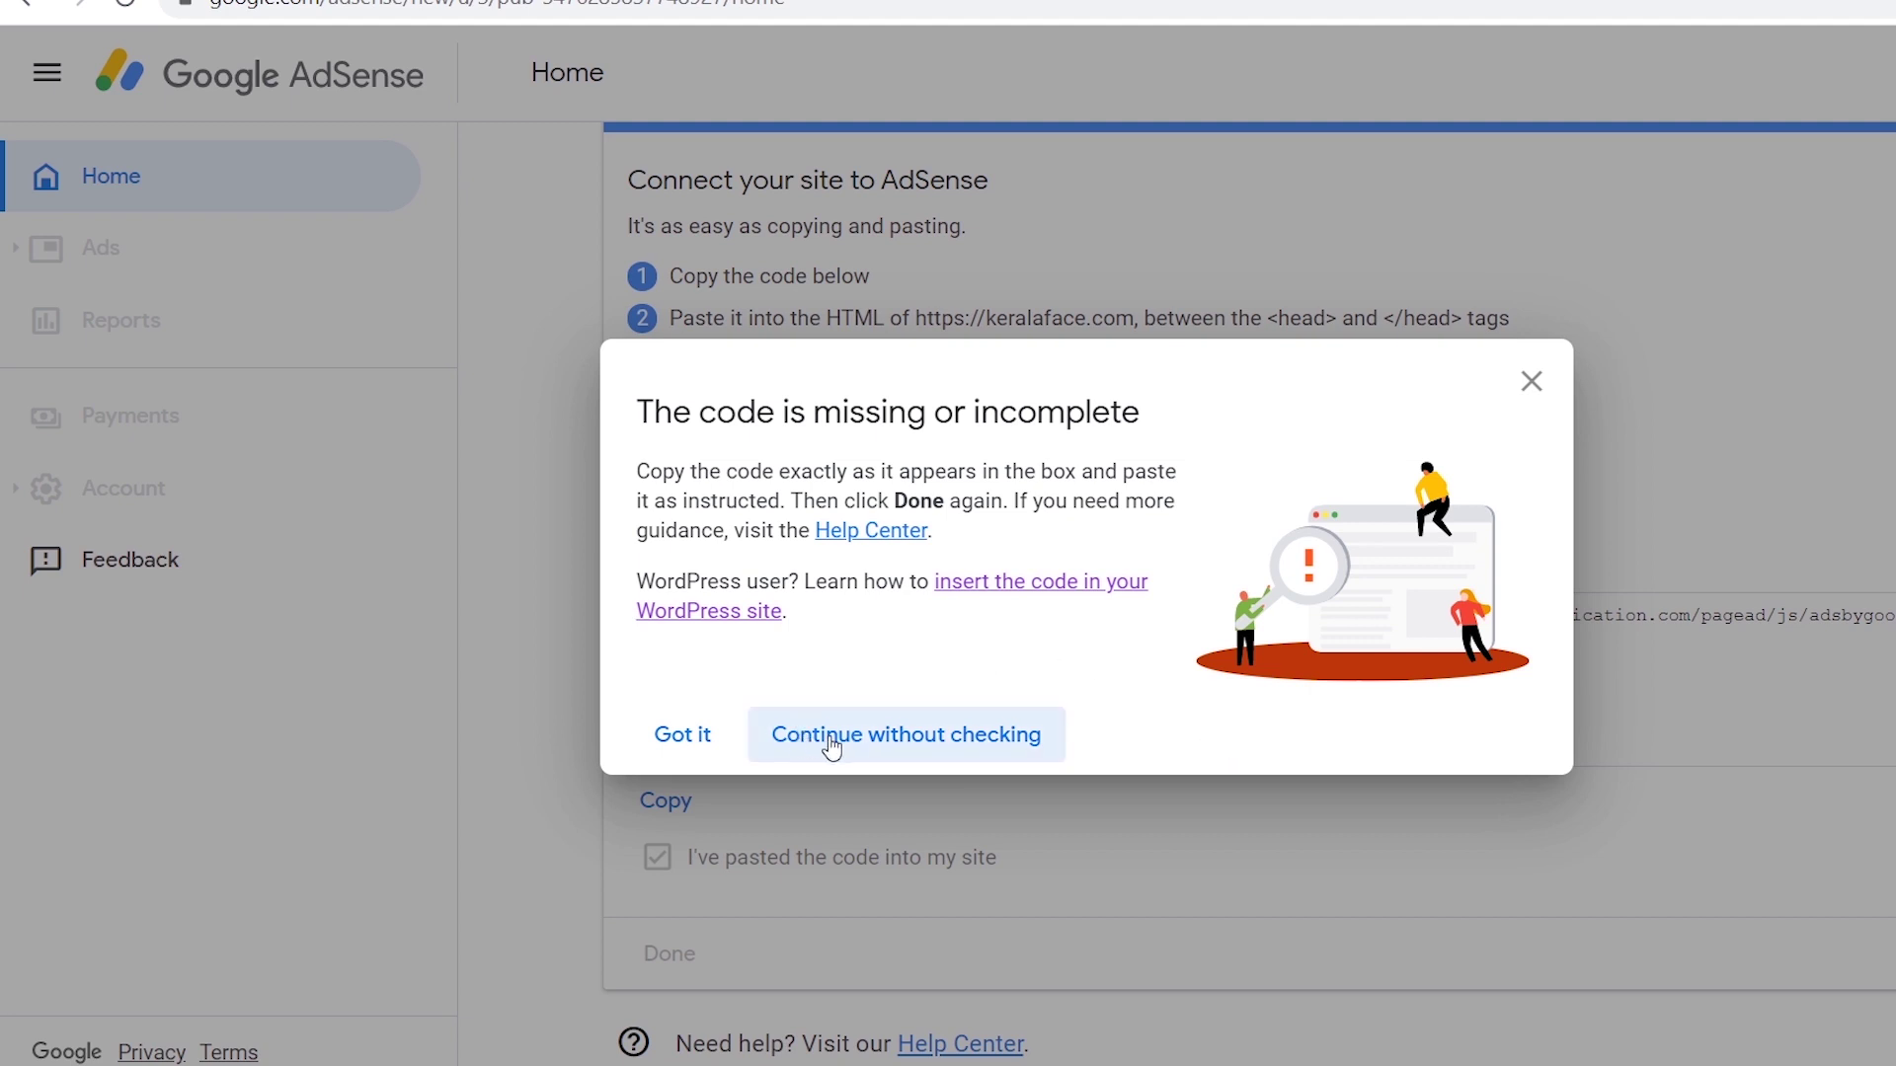
click(688, 739)
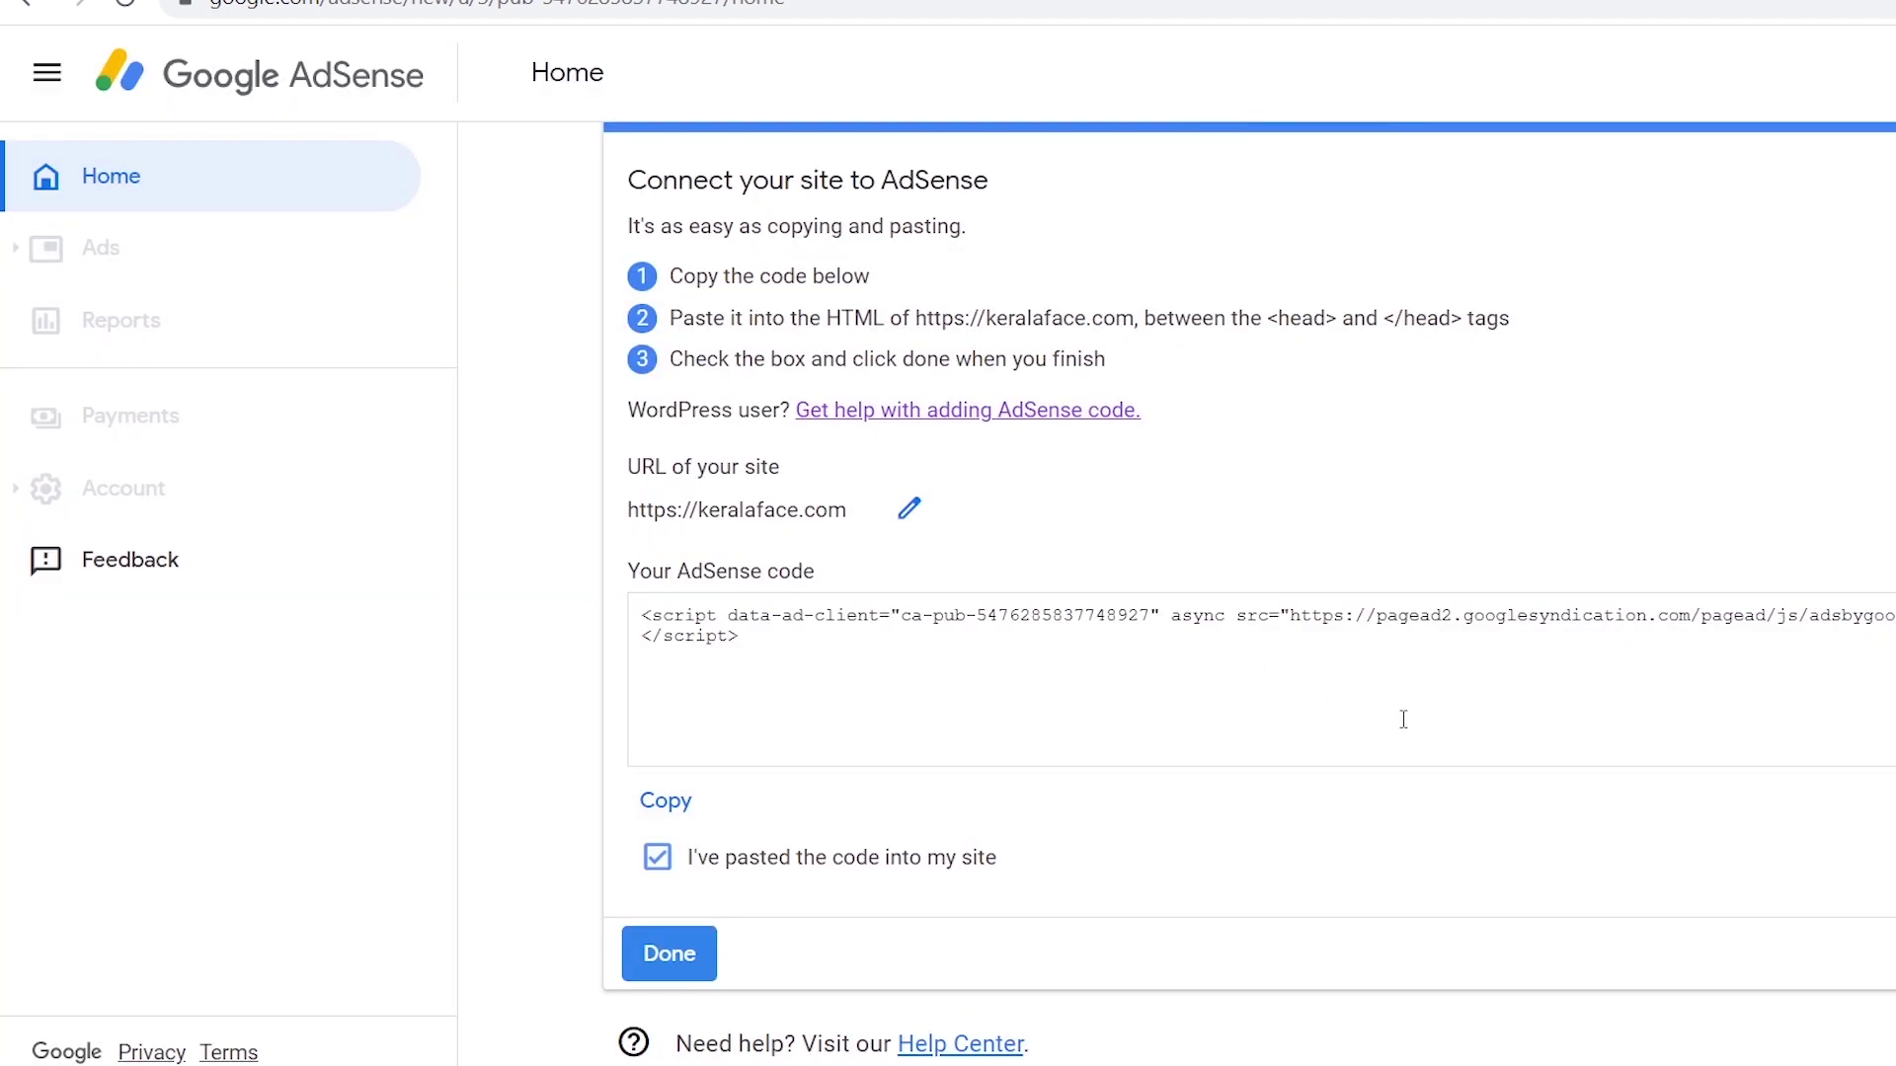
click(679, 946)
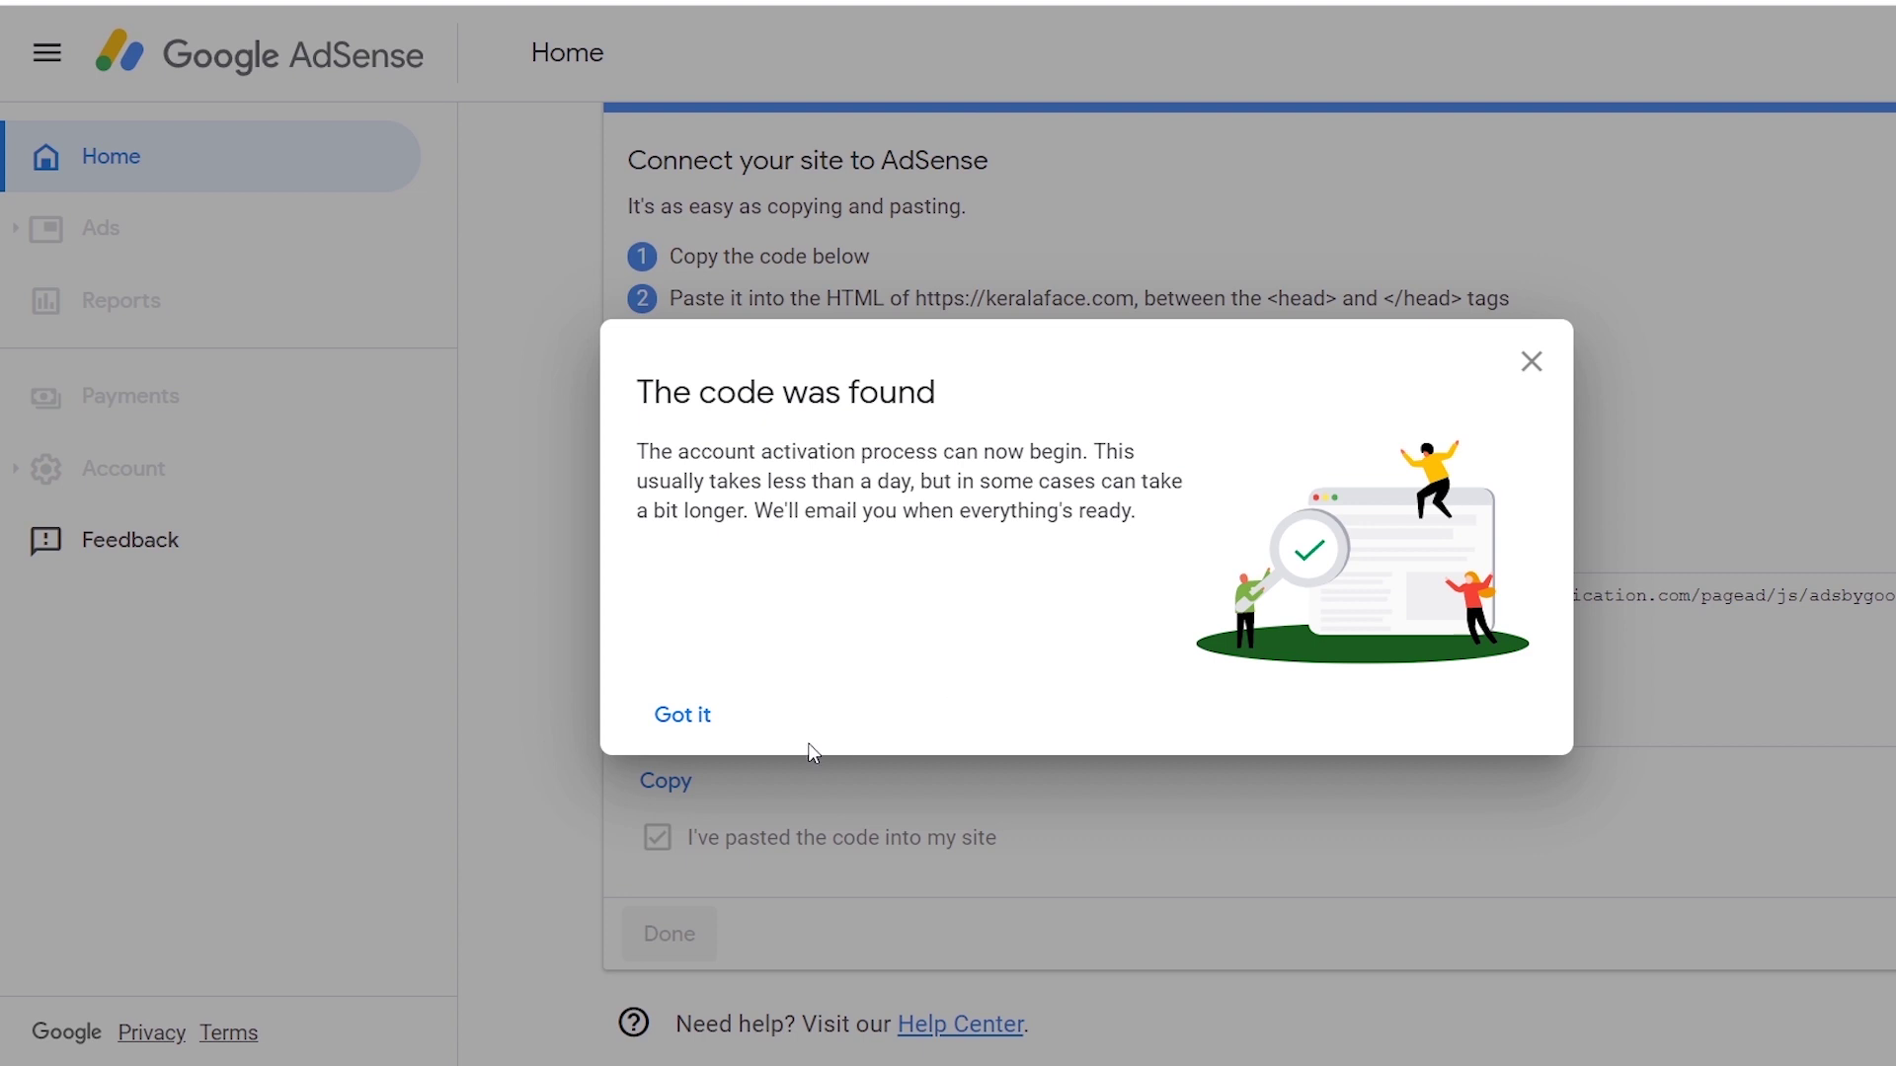
click(681, 718)
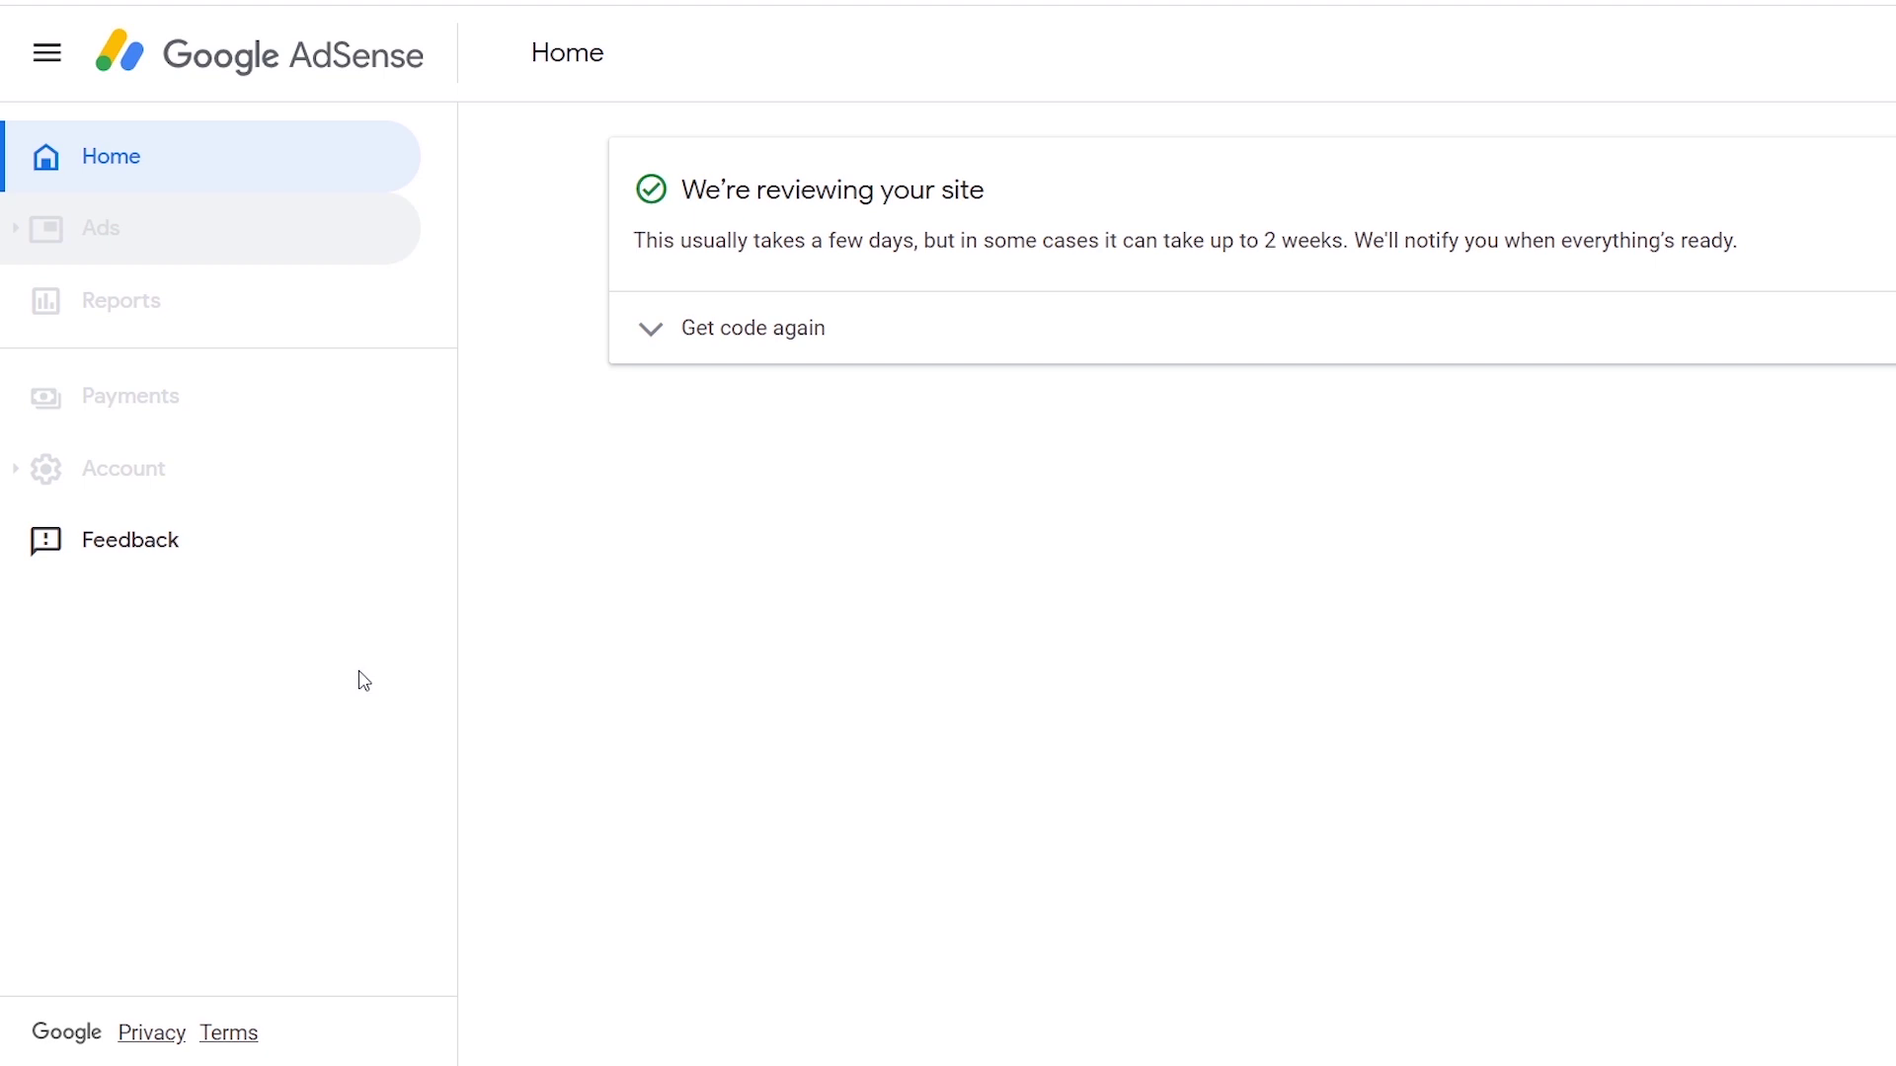
- Switch to Blogger and check on the SKN WORLD blog's Earnings page whether it qualifies for AdSense
click(364, 57)
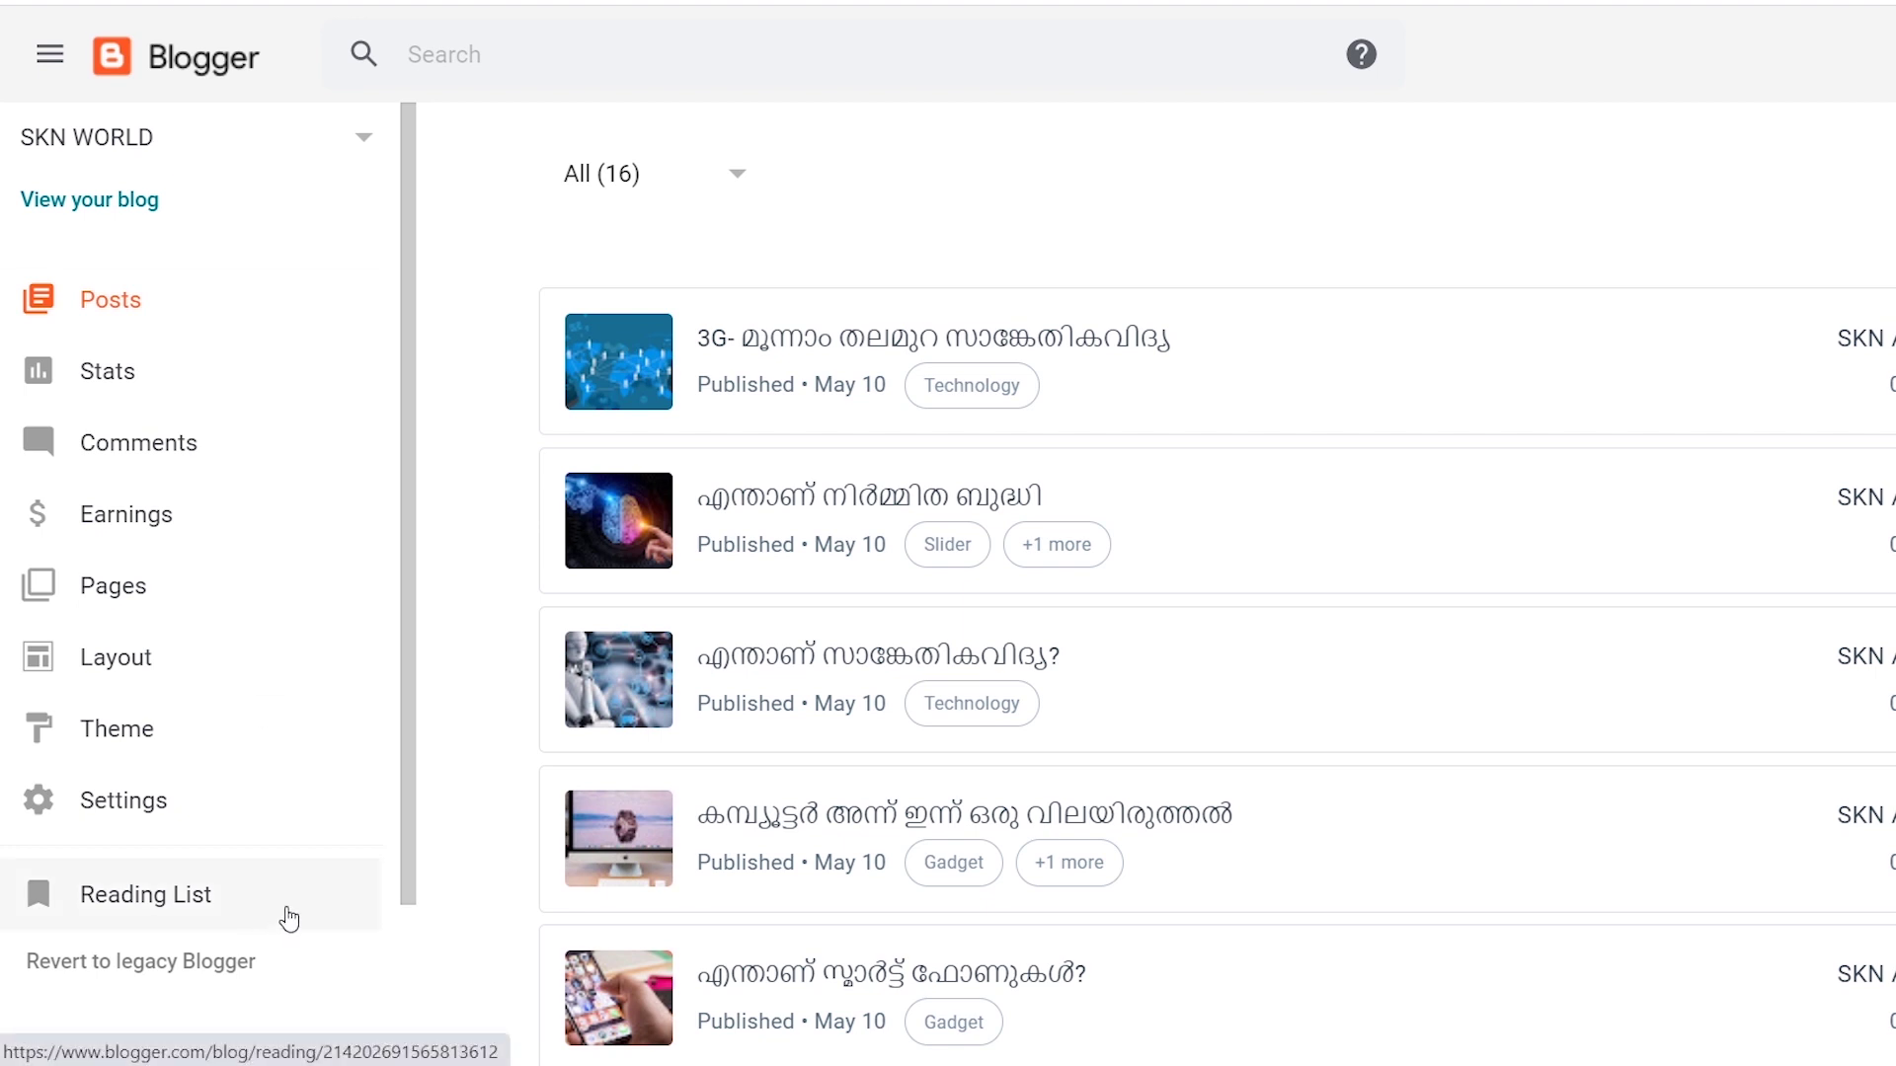
click(146, 523)
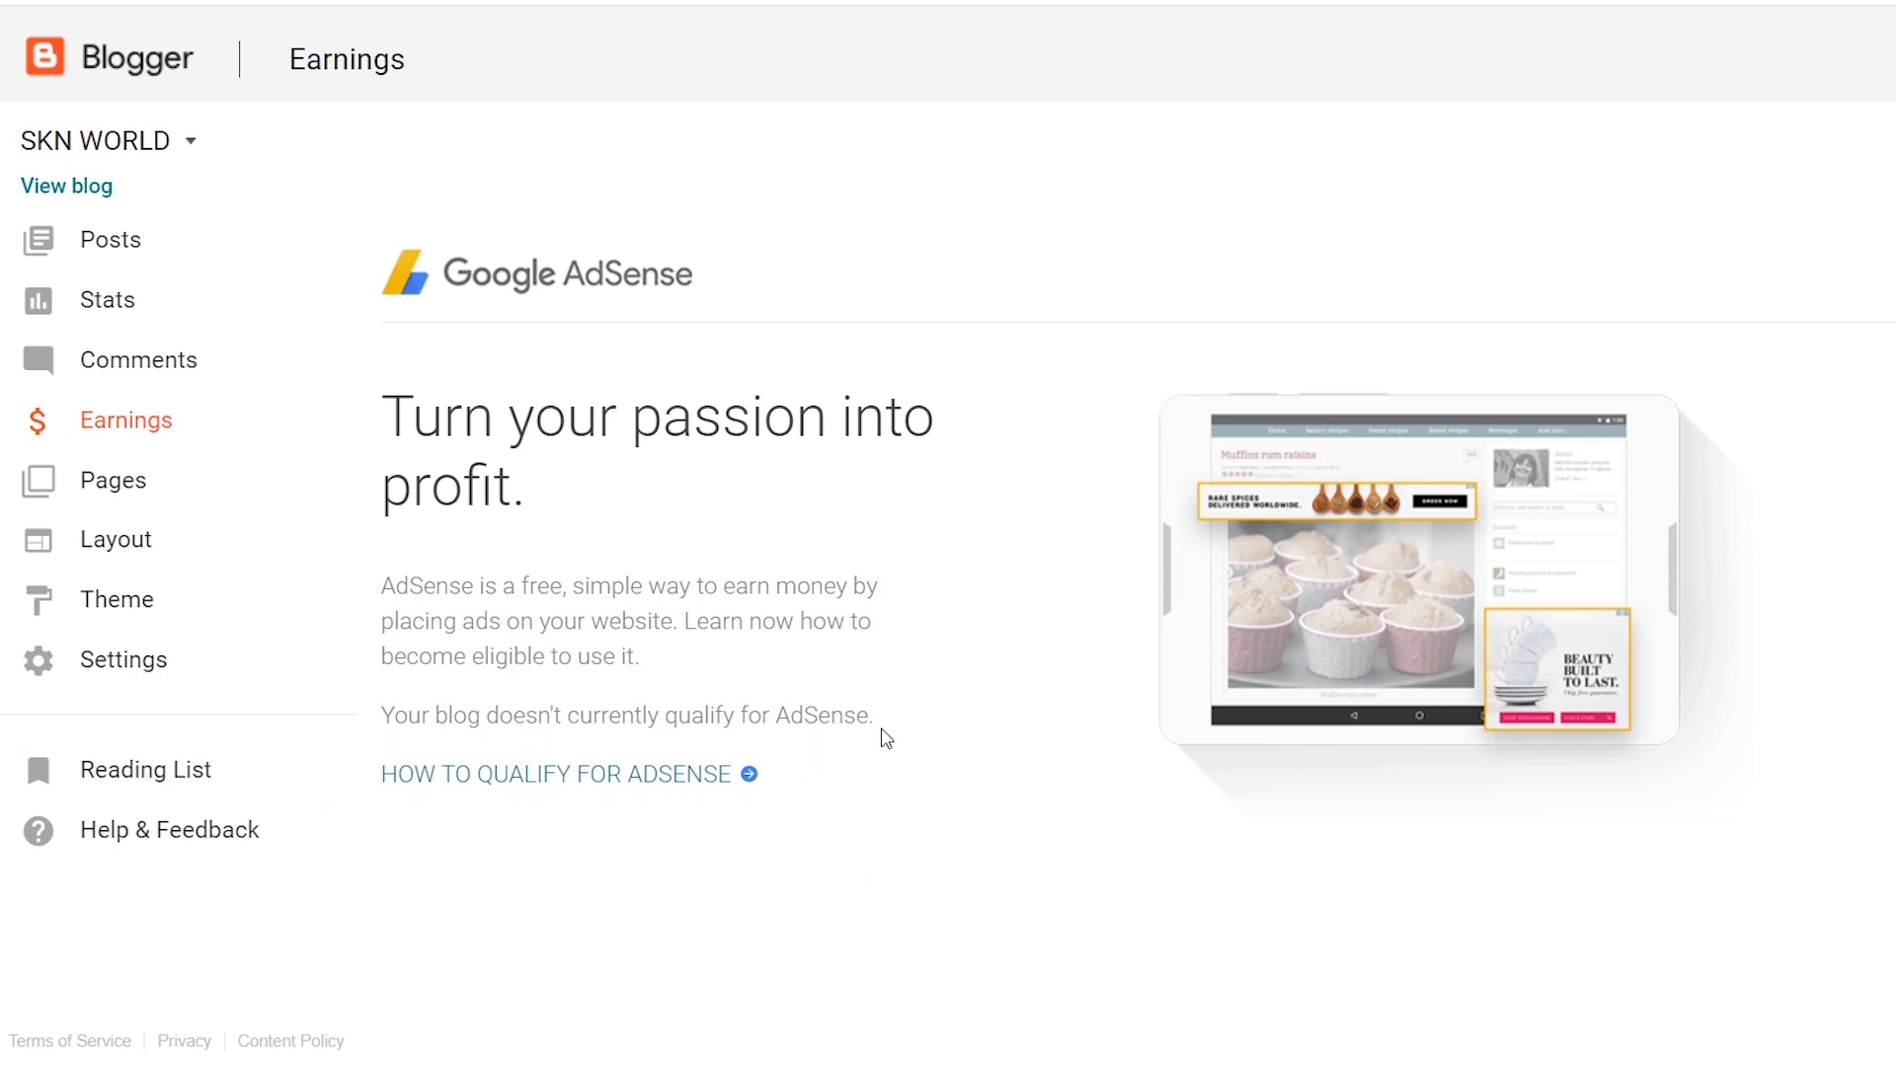
drag(877, 731, 381, 721)
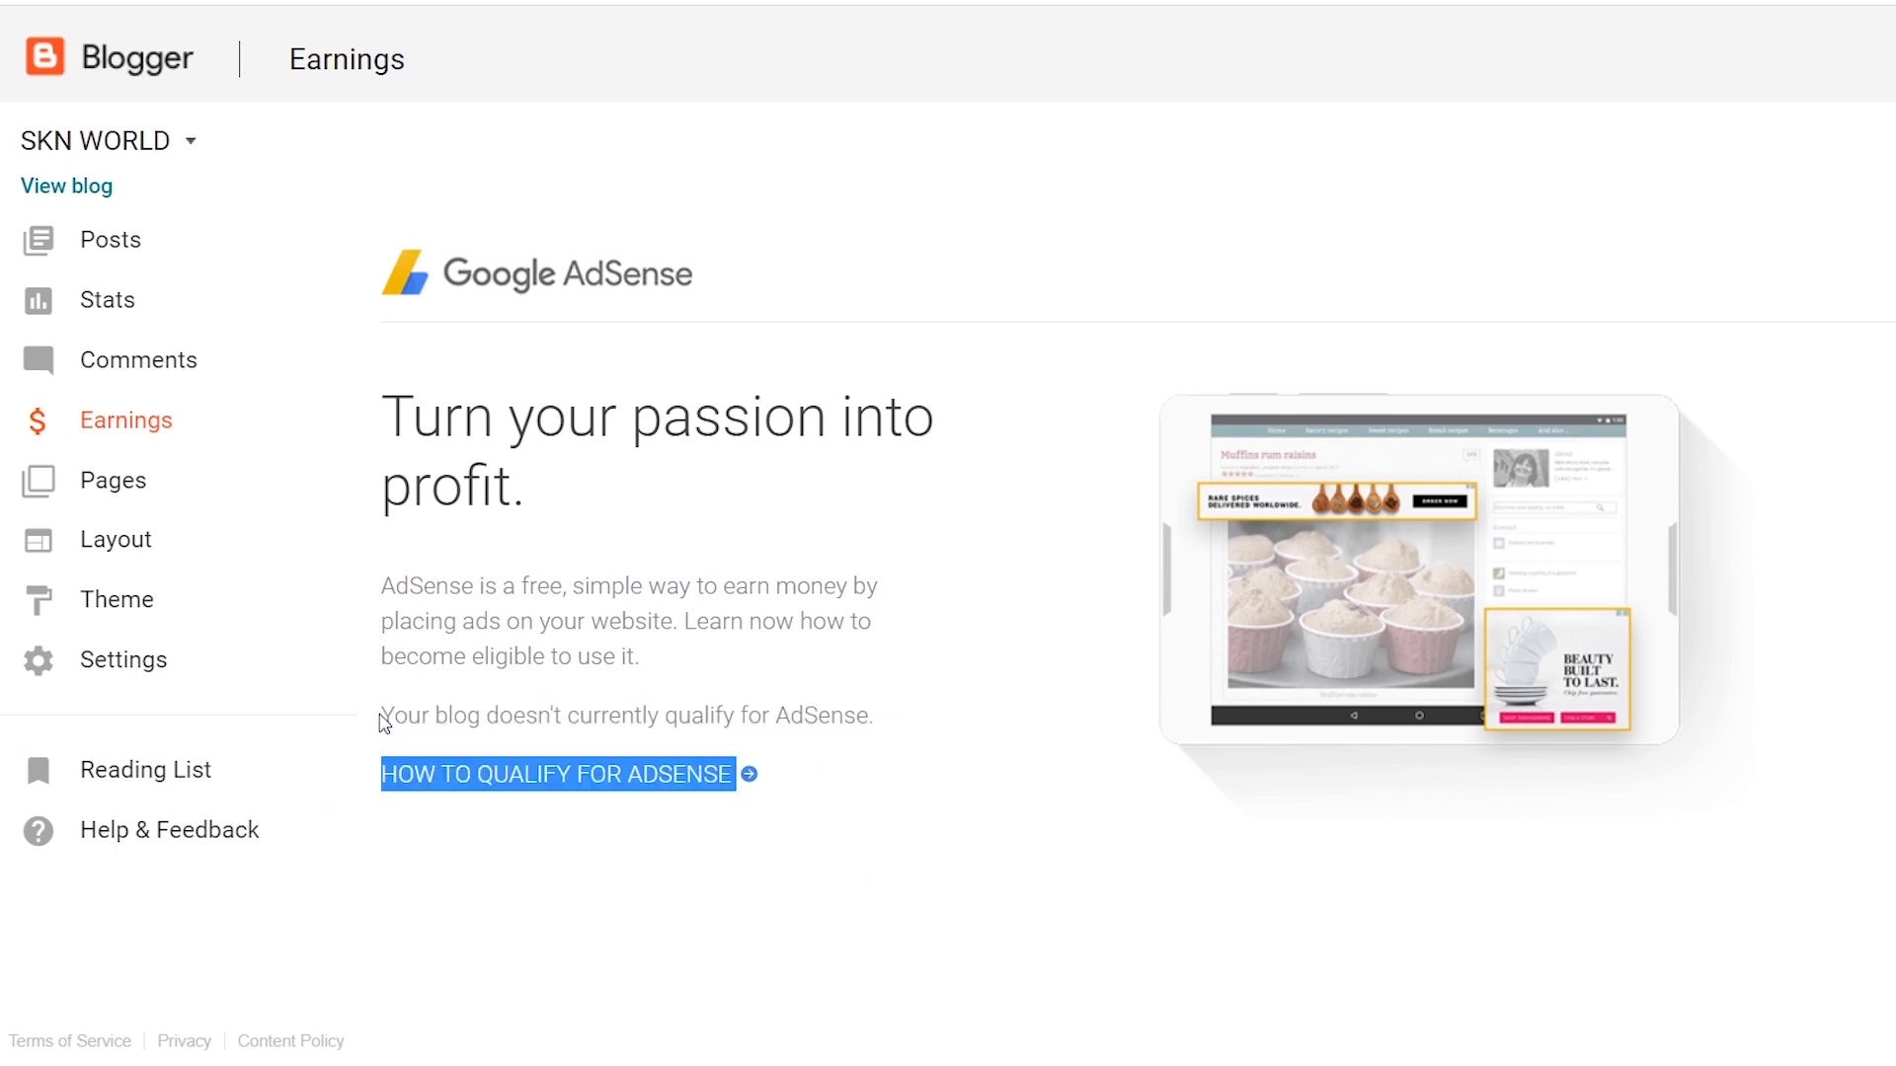
click(1036, 622)
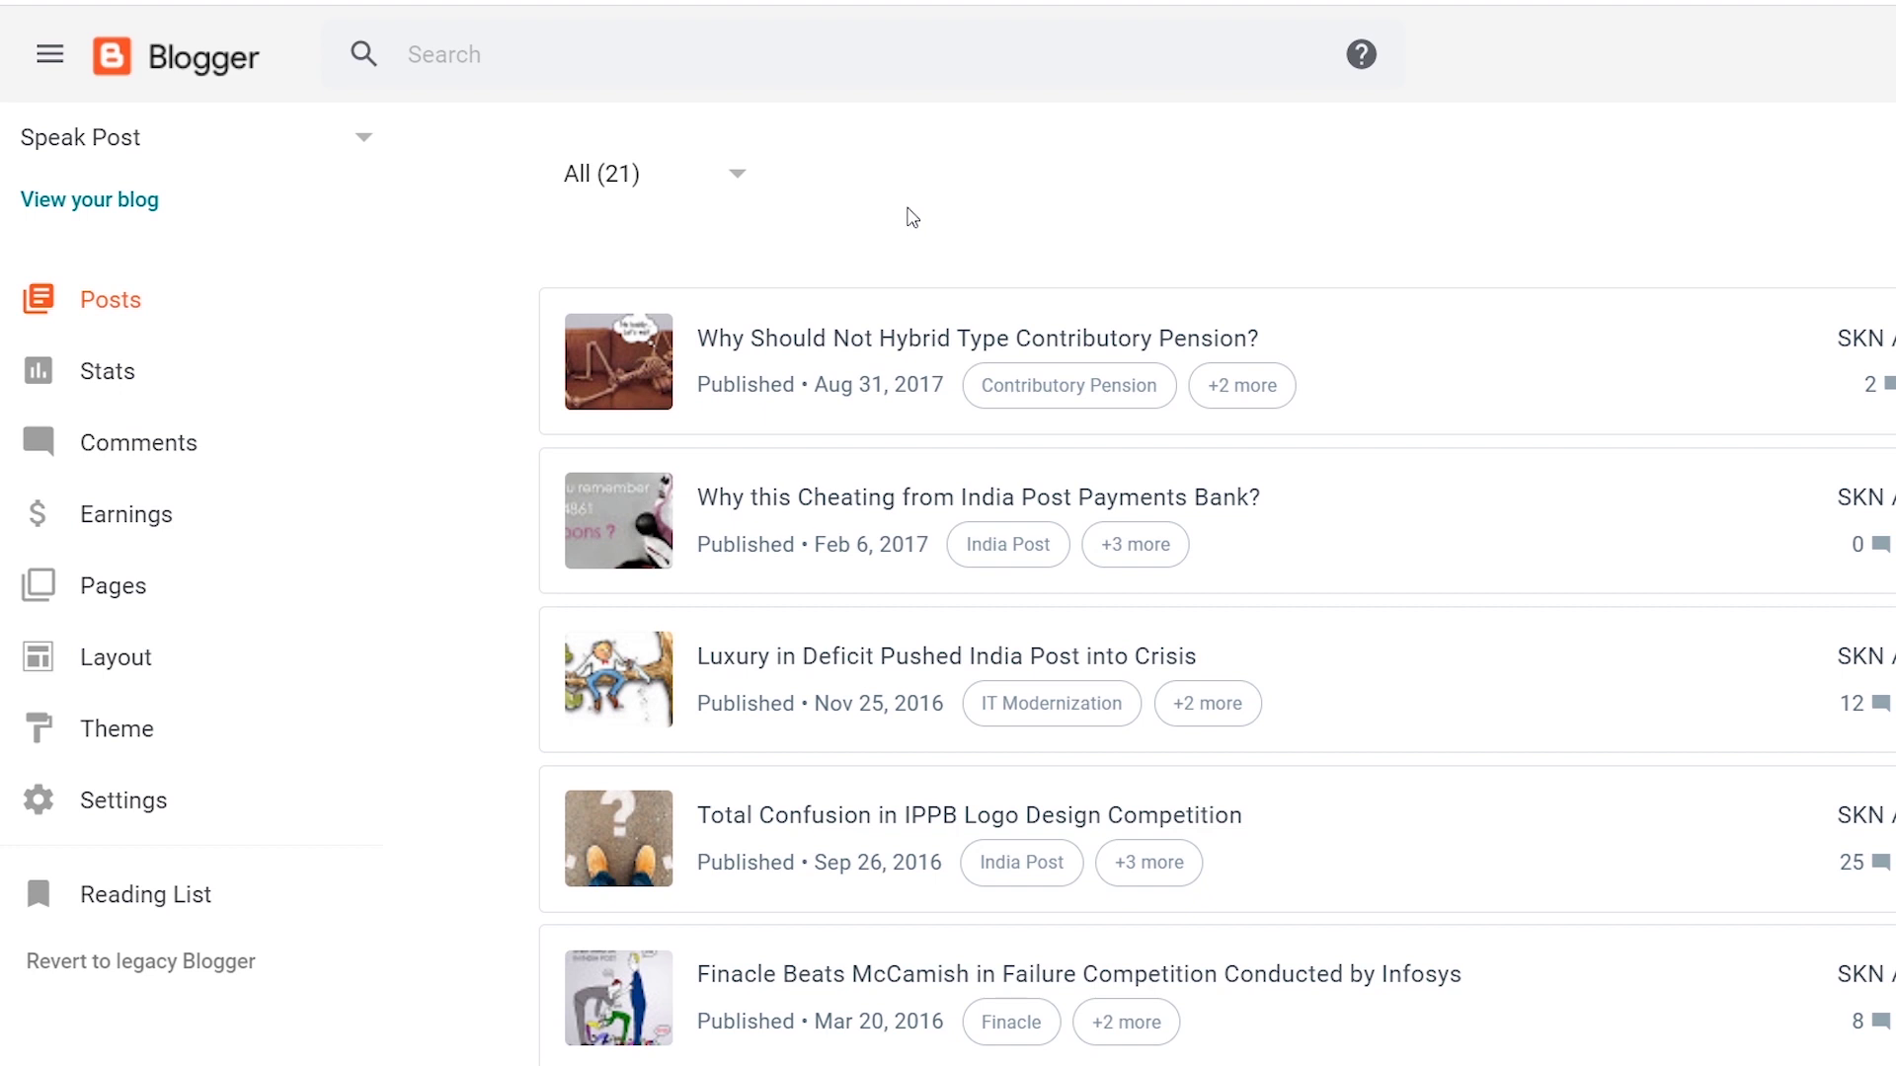
- Open the Speak Post blog's Earnings page and look through its AdSense sign-up information
click(137, 533)
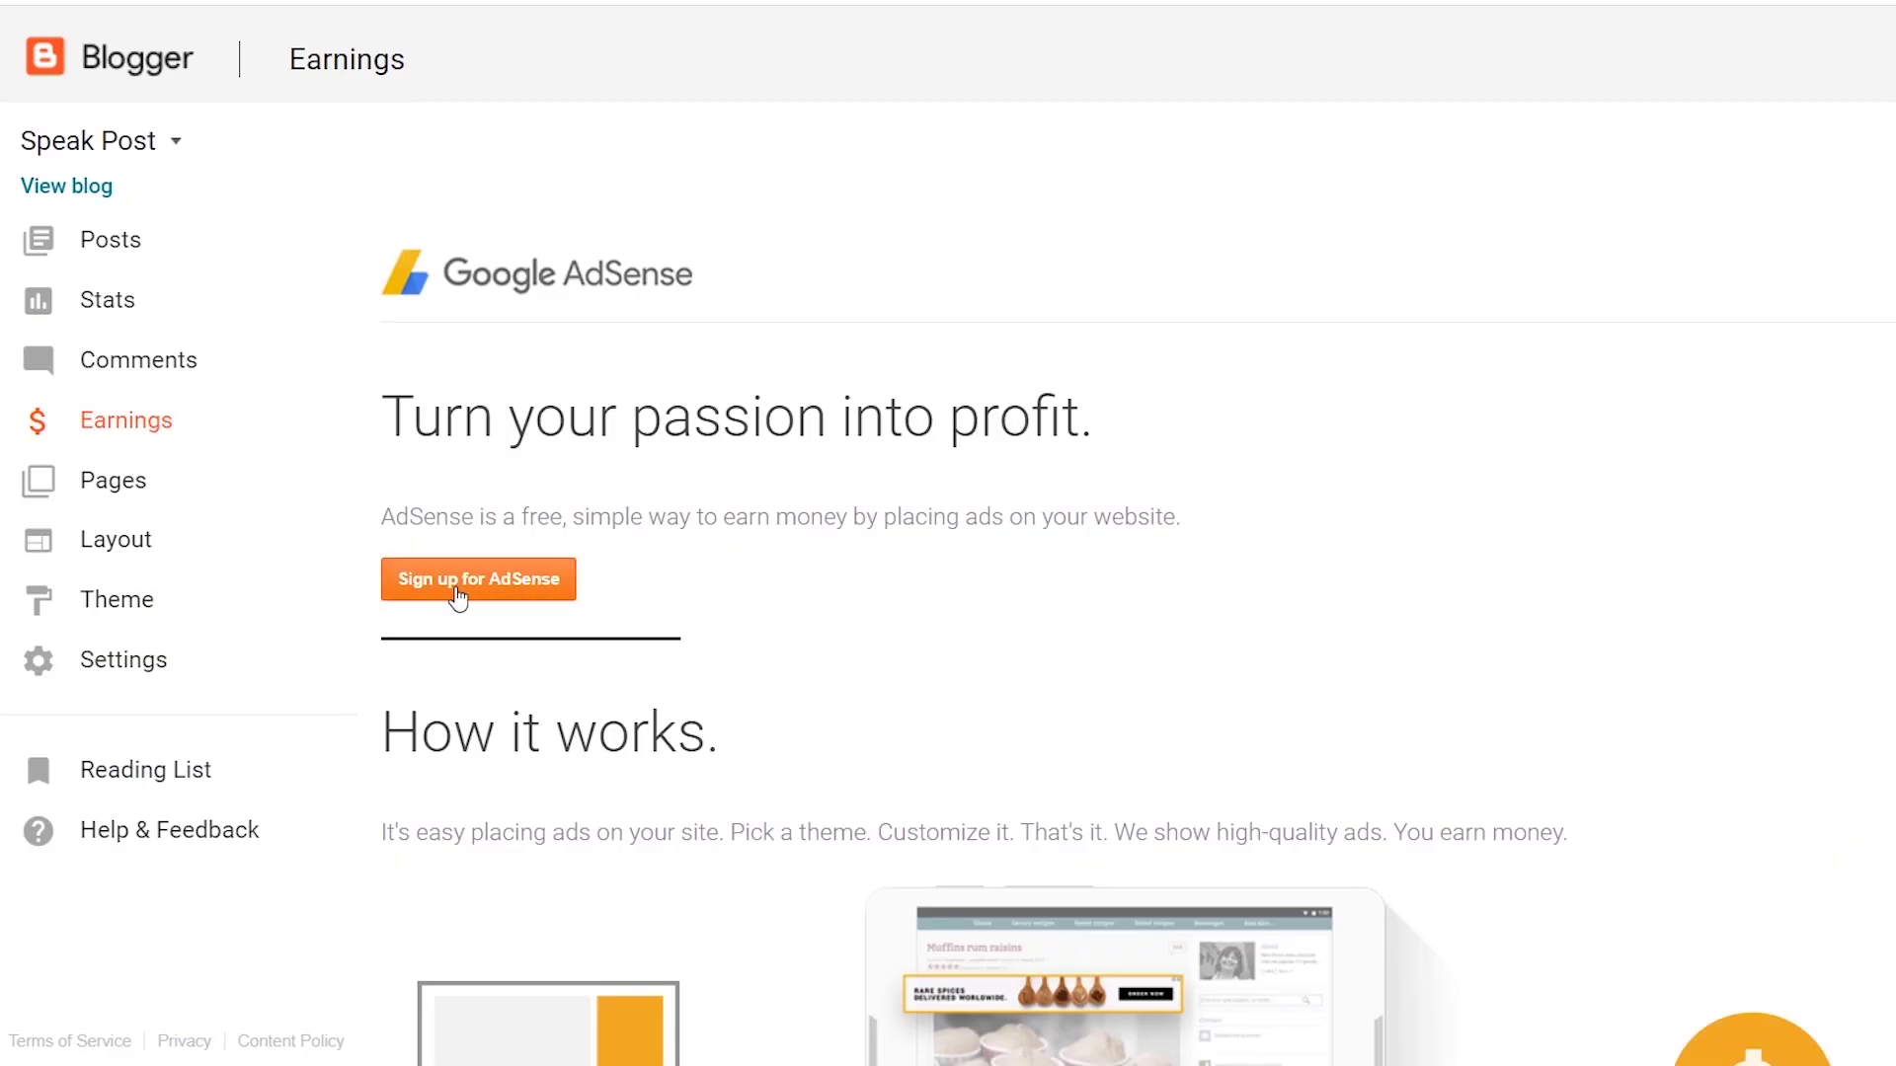
scroll(780, 578, down, 2)
scroll(1134, 381, down, 2)
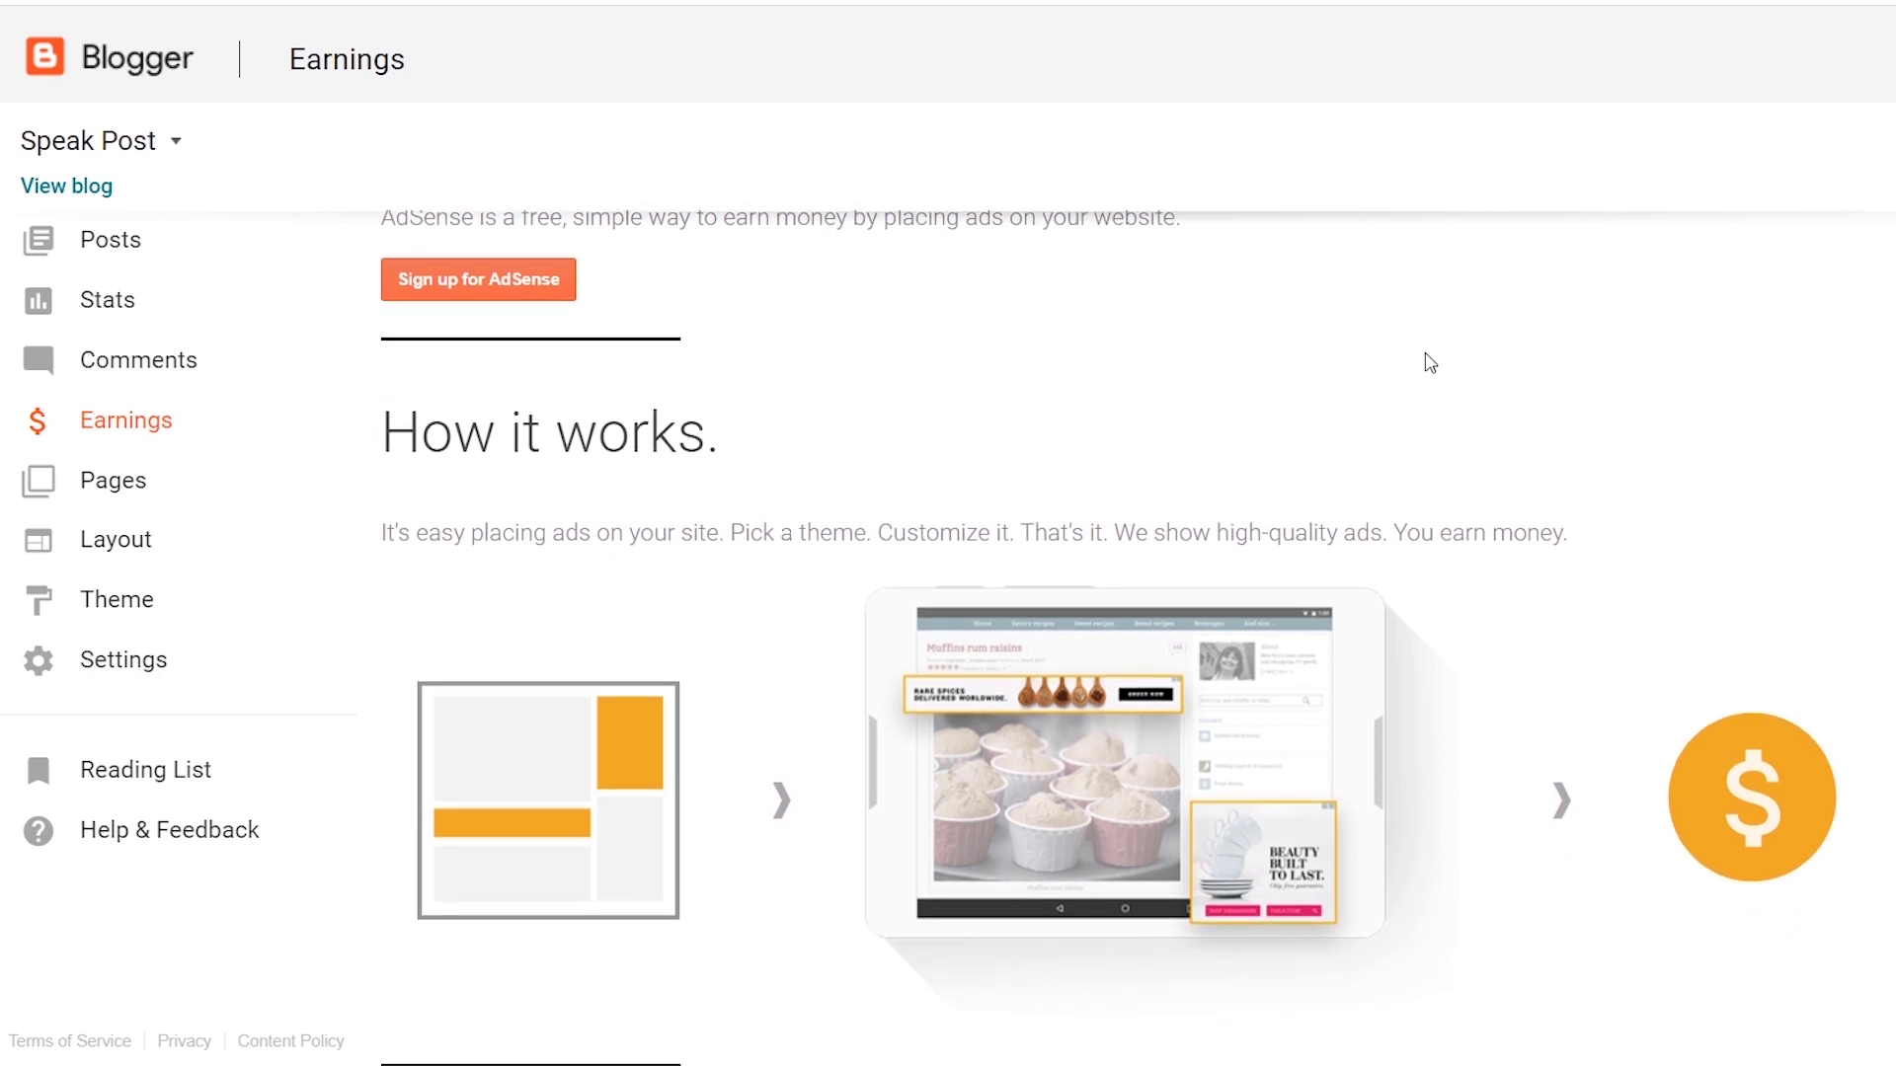
scroll(1422, 385, down, 3)
scroll(1005, 821, down, 10)
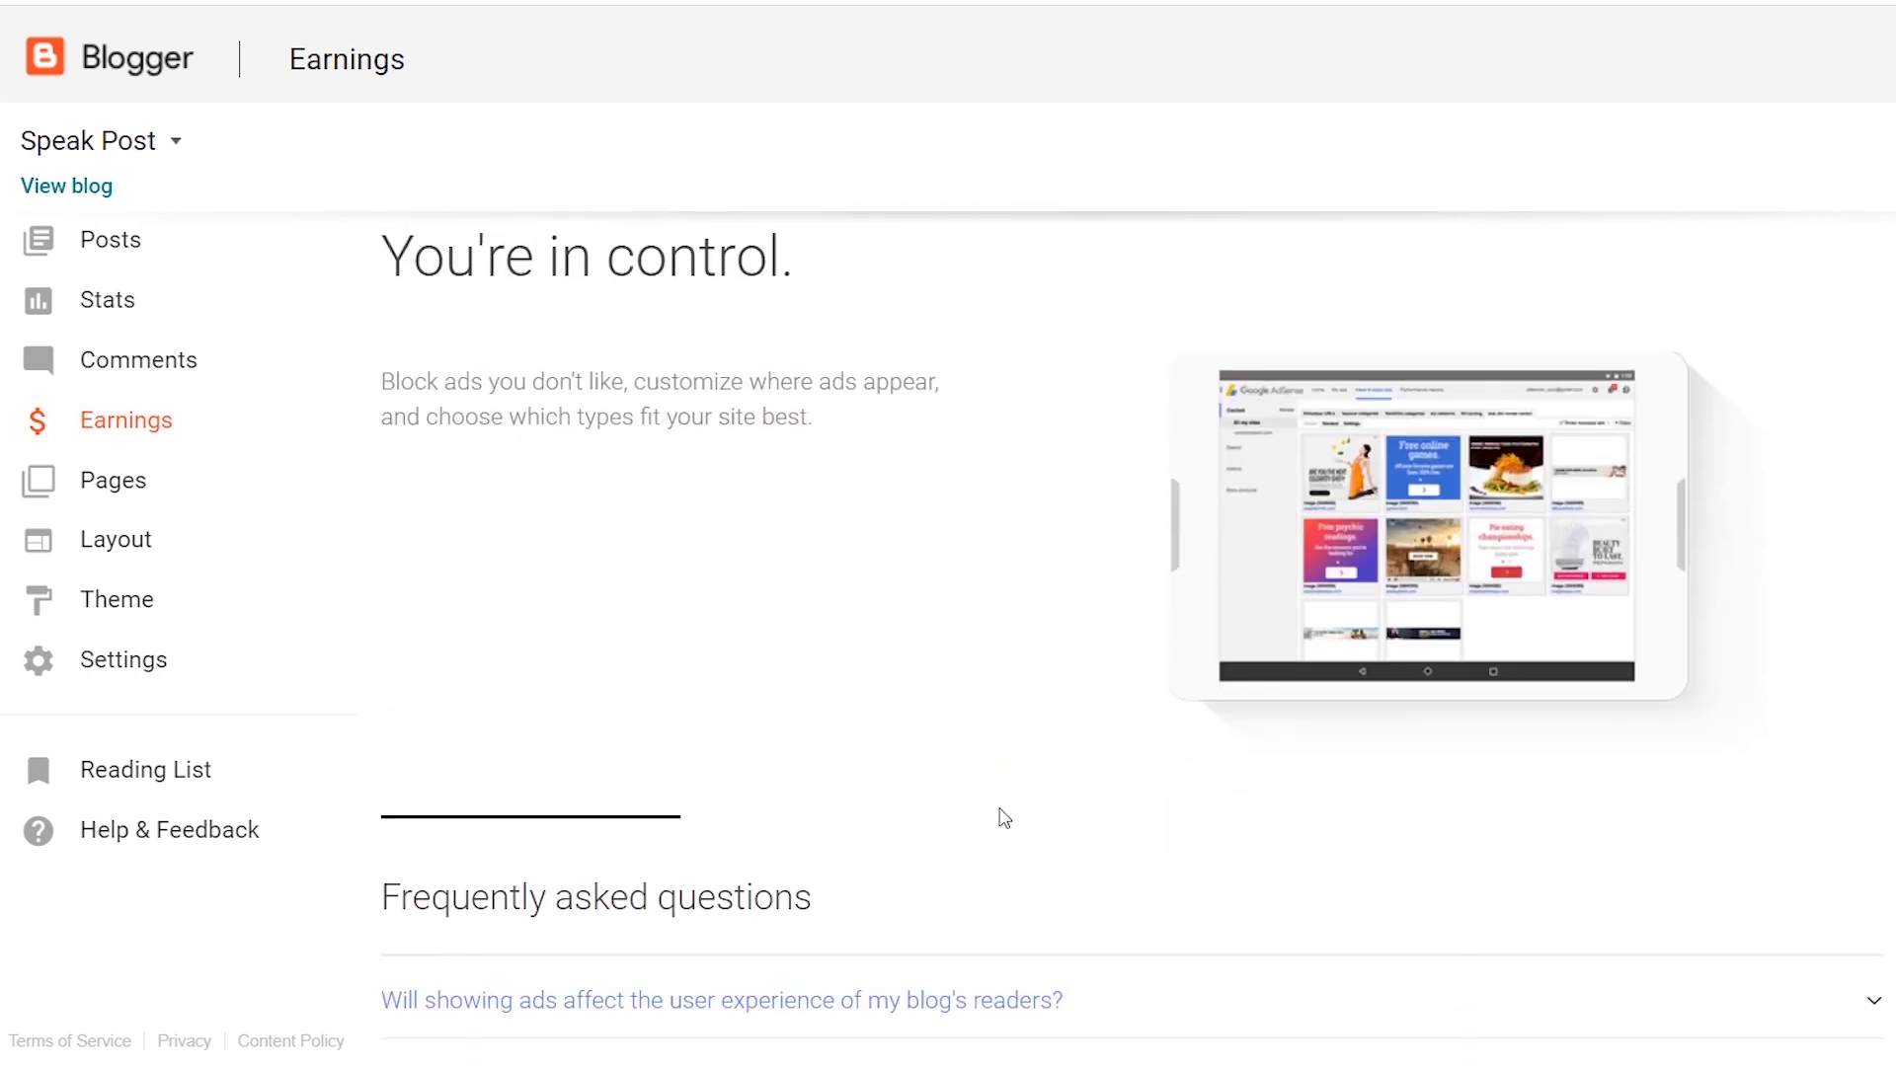
scroll(1000, 818, up, 15)
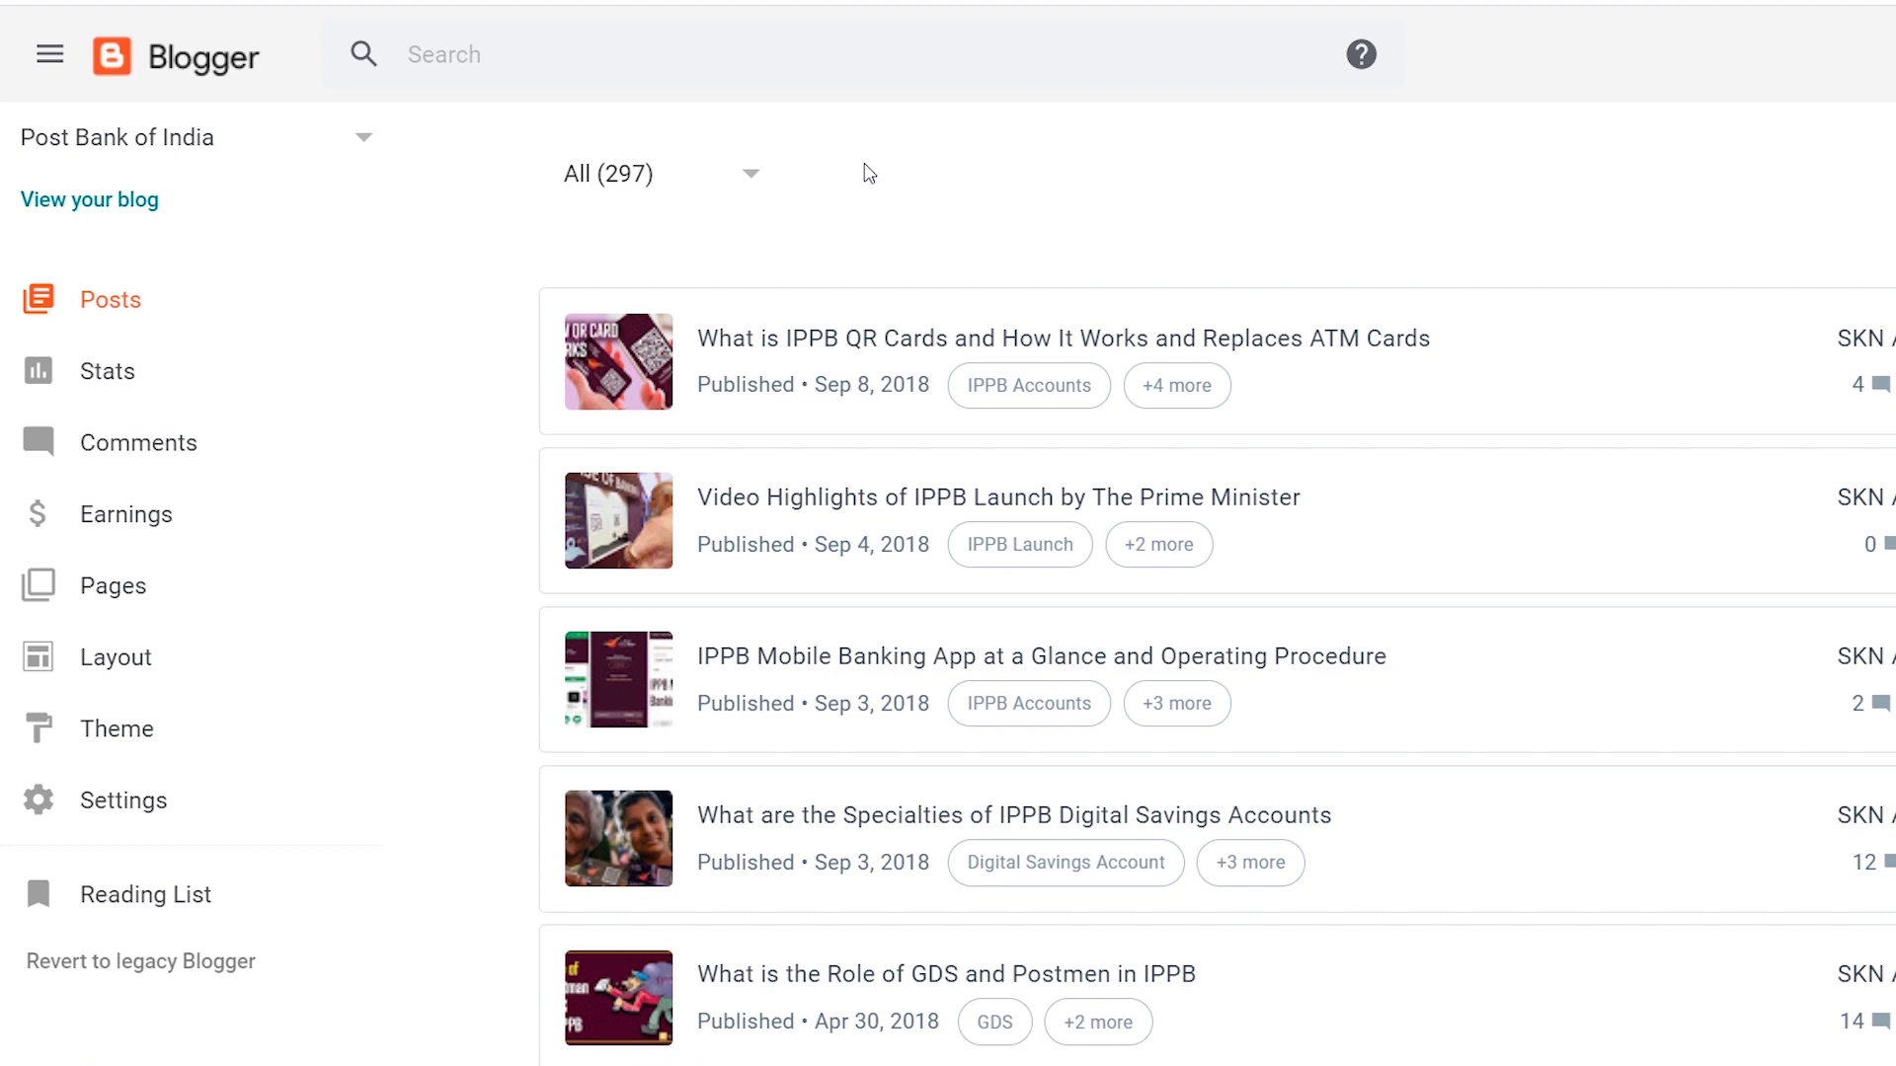
- On the Post Bank of India blog's Earnings page, set Show ads on blog to Yes and review the ad setup options
click(146, 531)
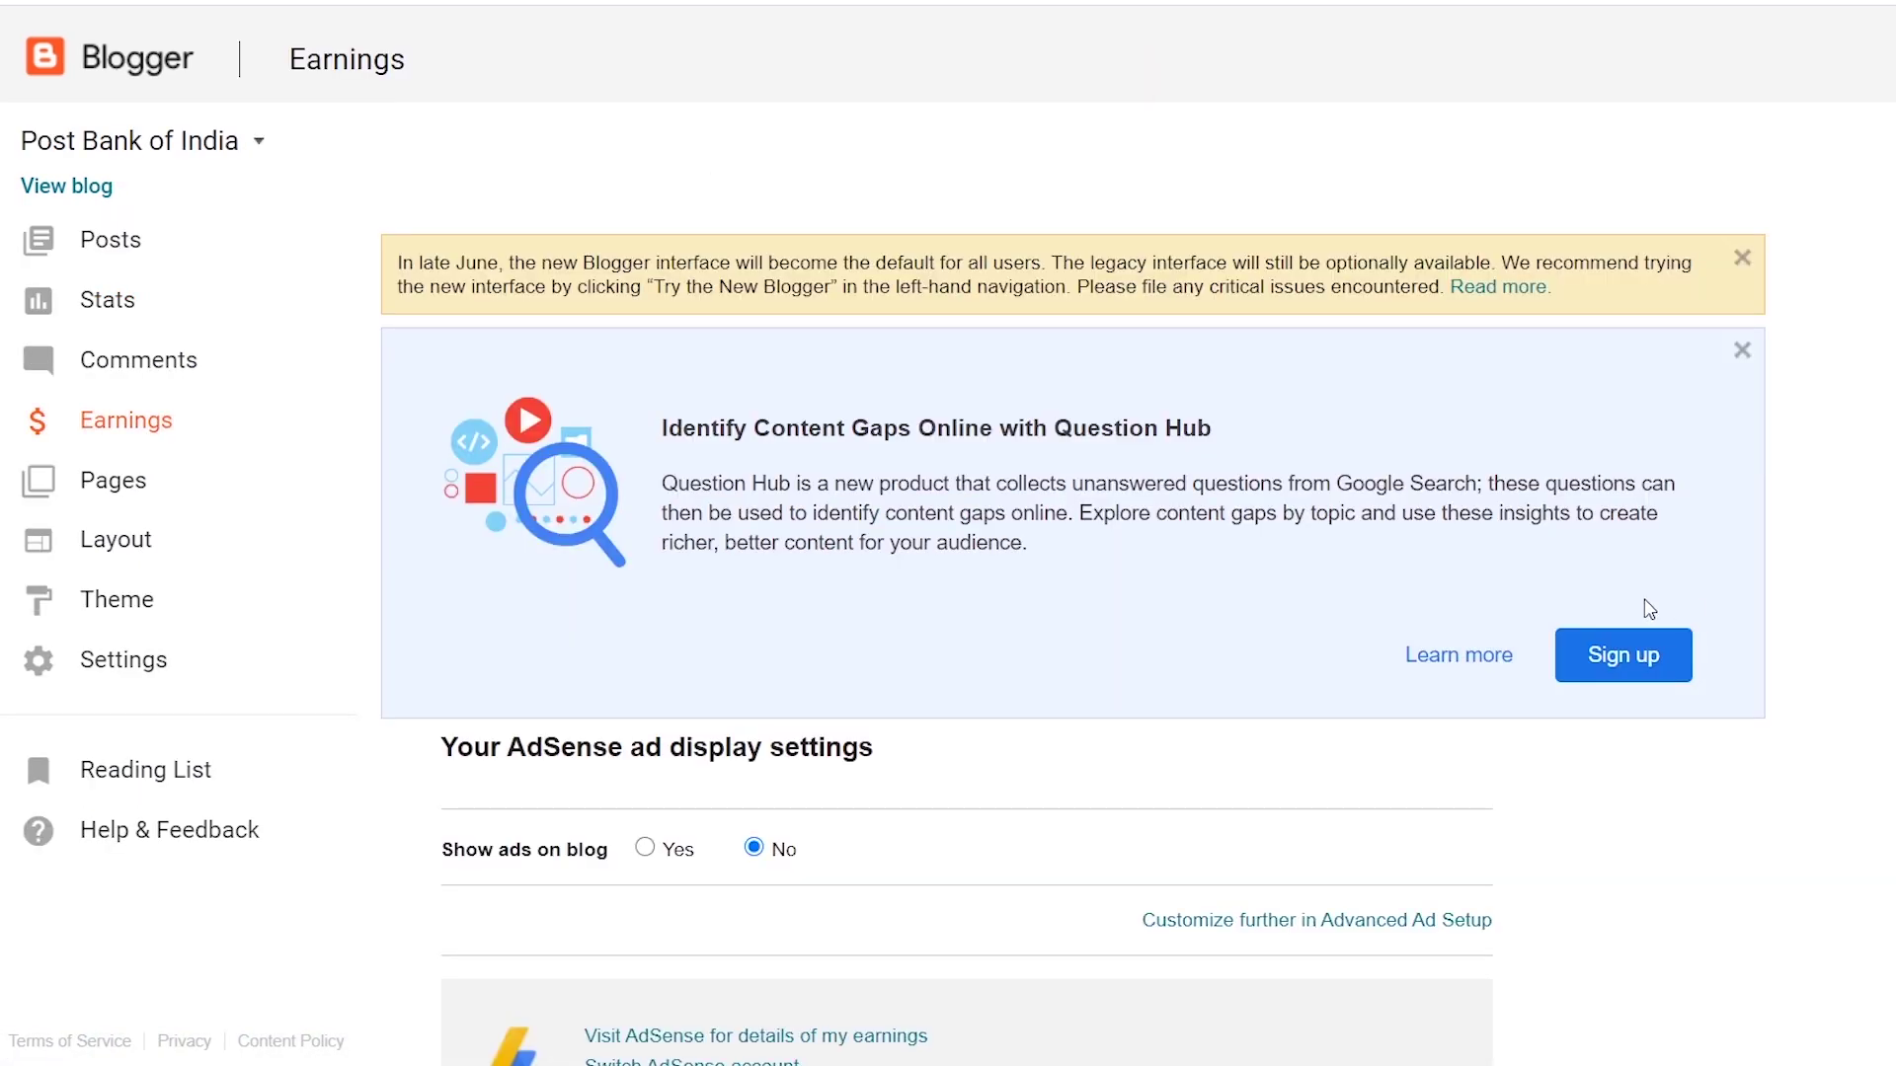
scroll(1547, 628, down, 2)
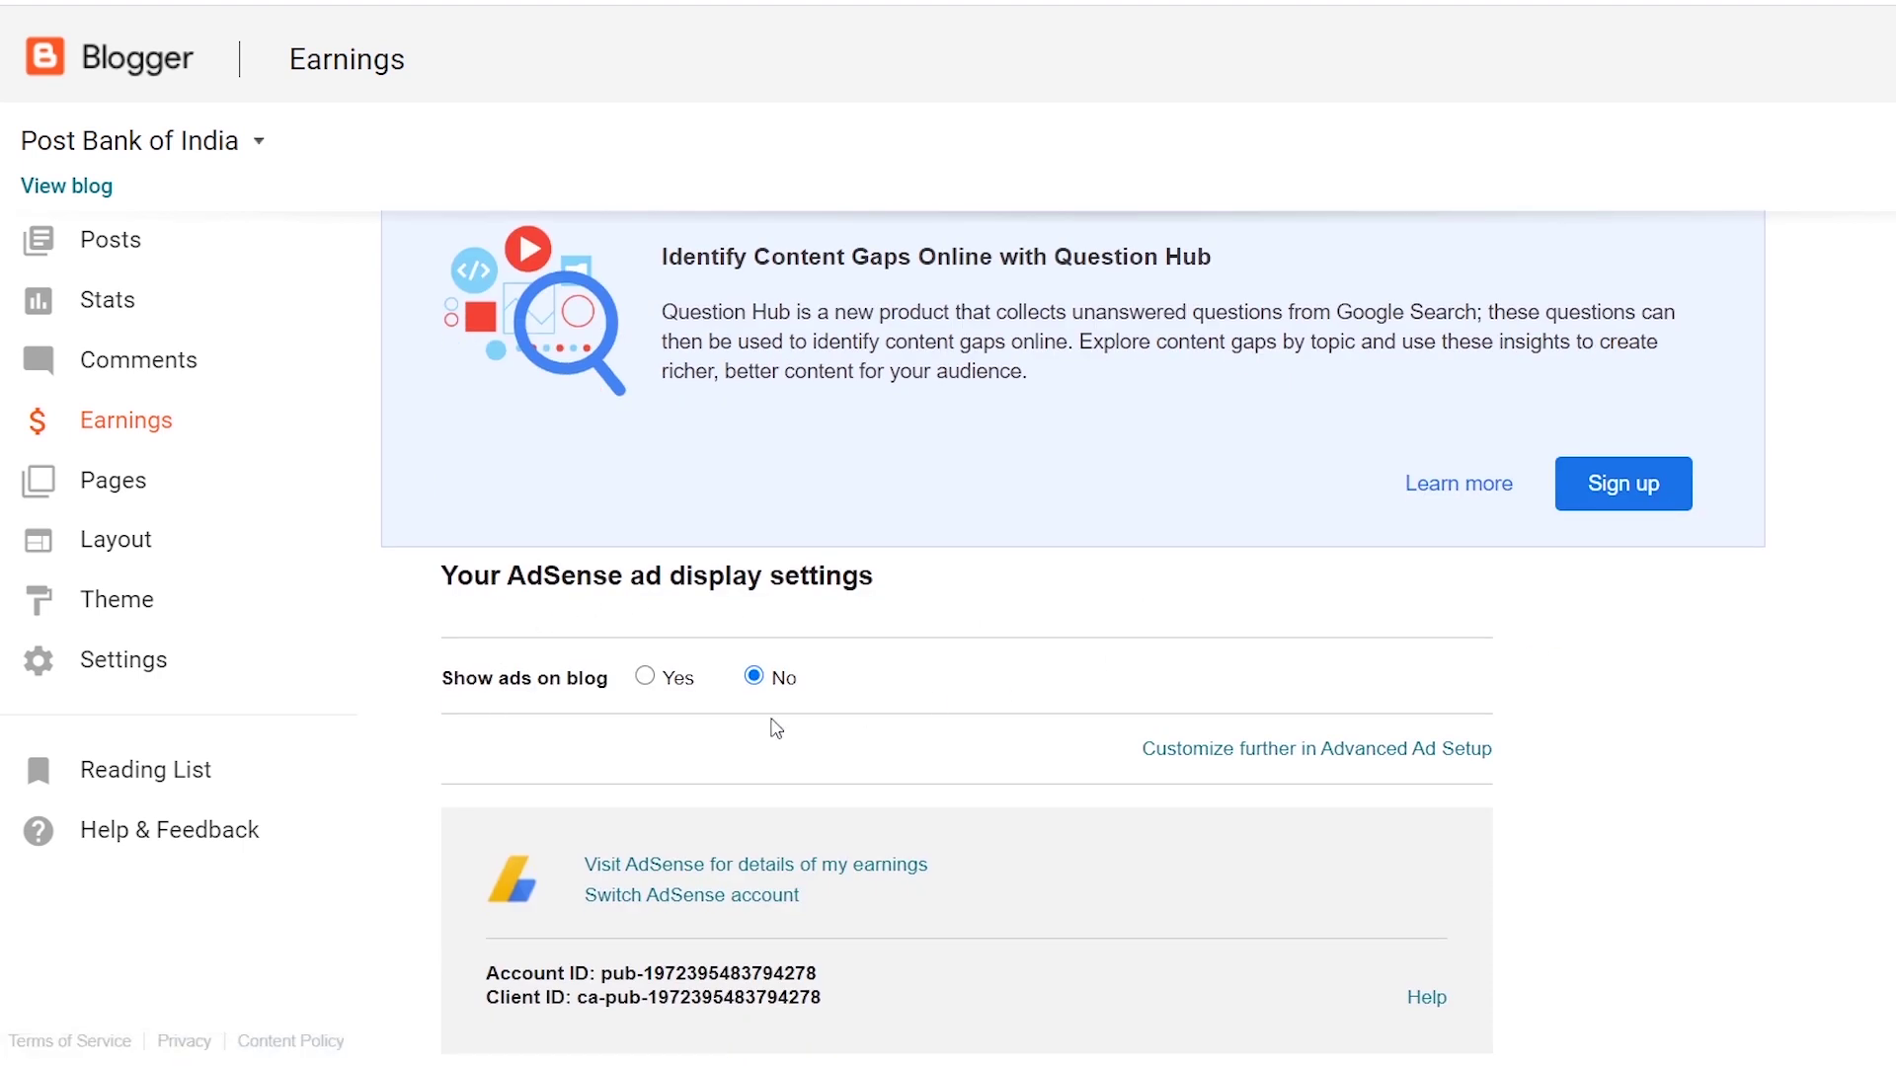
click(646, 679)
scroll(1270, 720, down, 5)
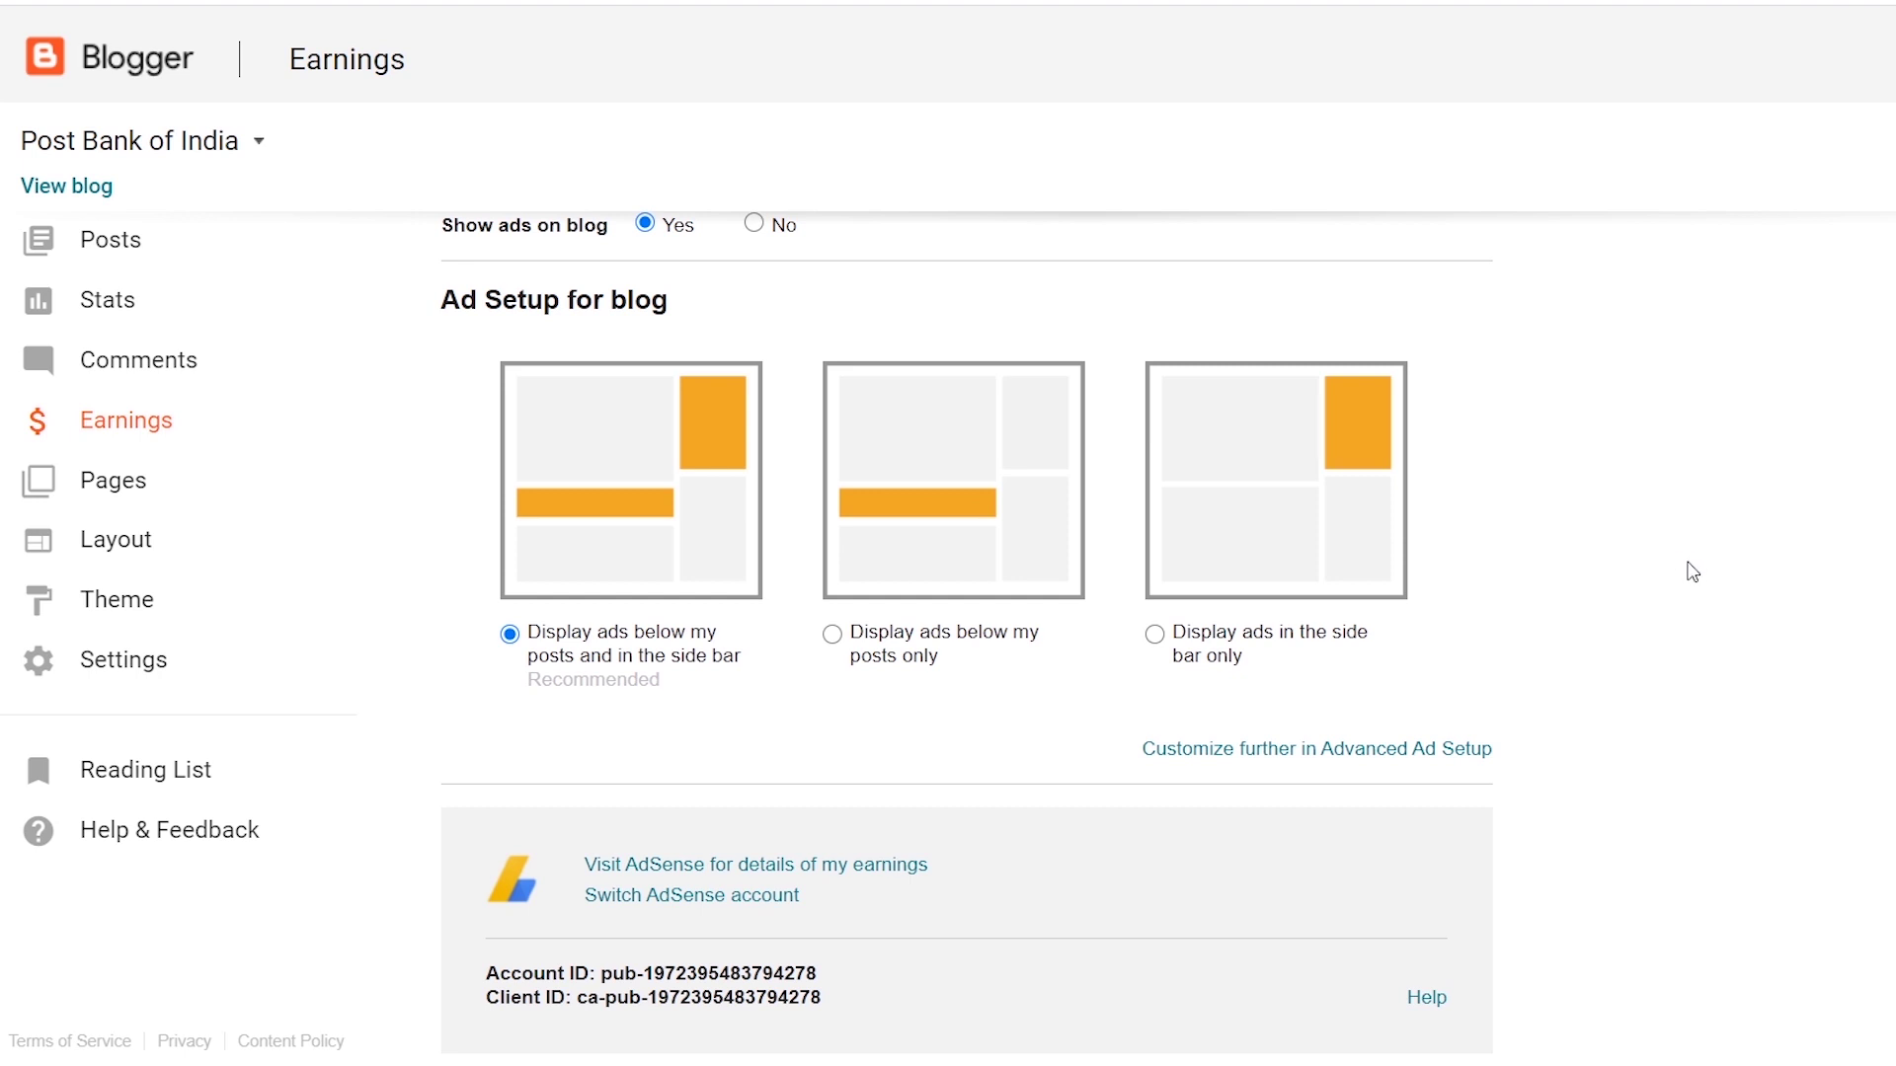
scroll(1852, 446, up, 5)
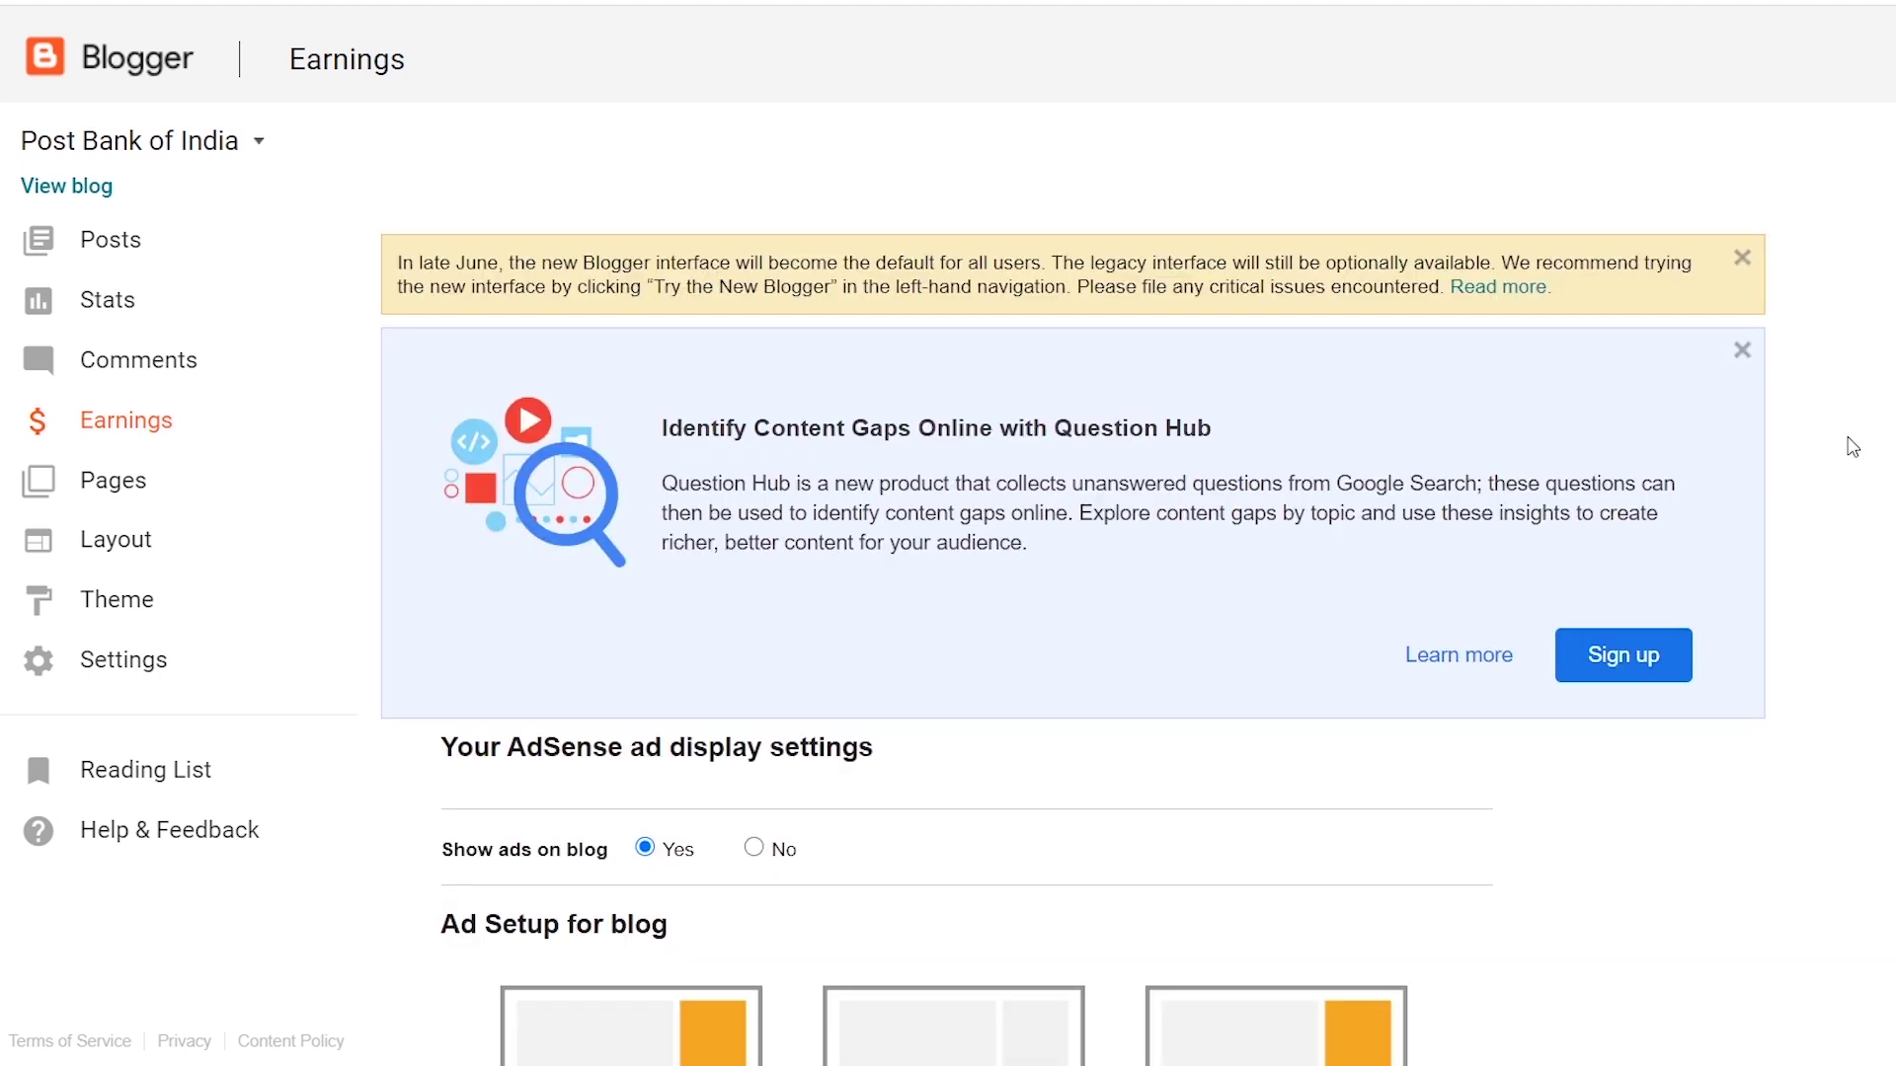